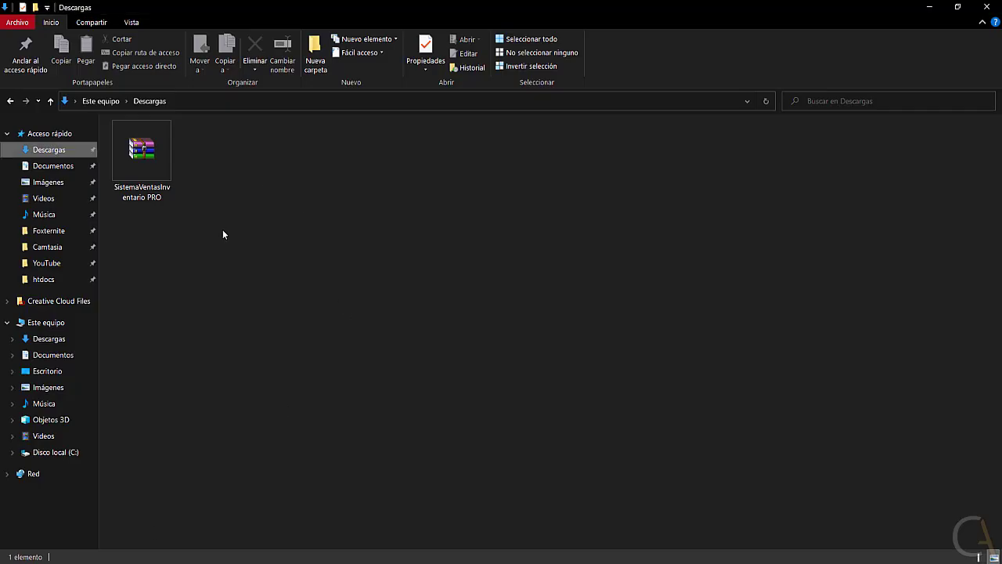
Extract the SistemaVentasInventario PRO archive with Extraer aquí into the Descargas folder.
right_click(143, 155)
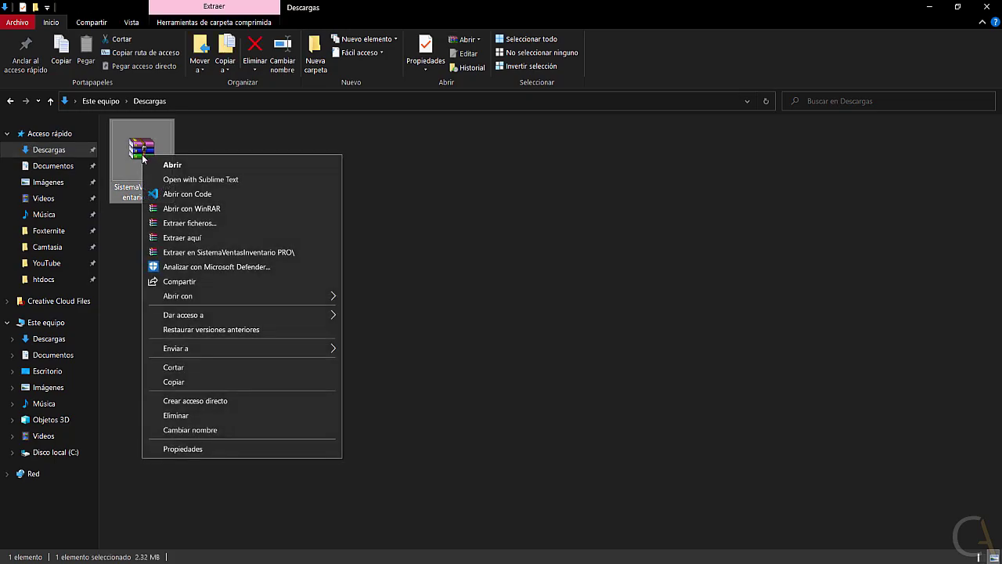
click(186, 239)
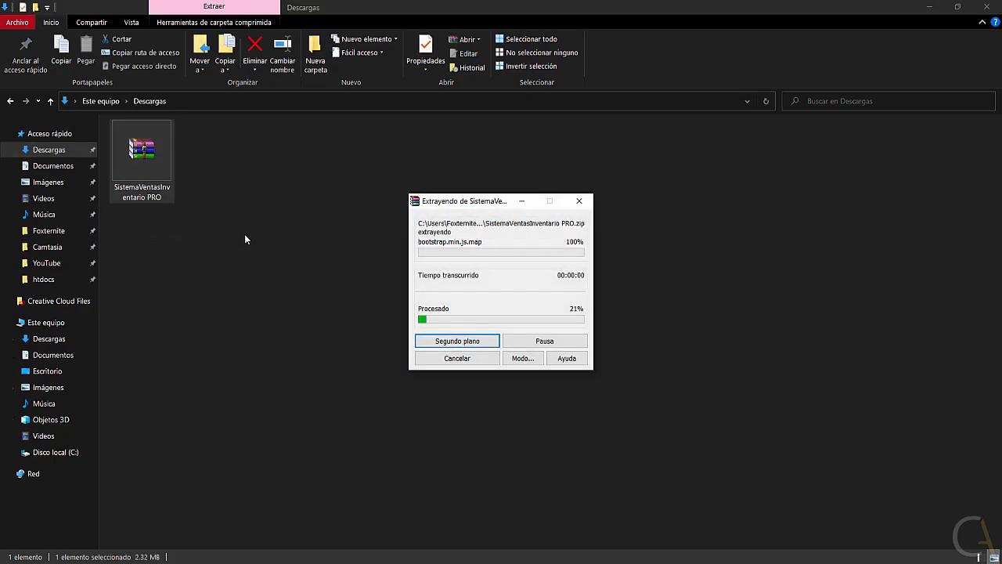
Open the extracted SistemaVentasInventario PRO folder and look inside its DB folder.
double_click(146, 173)
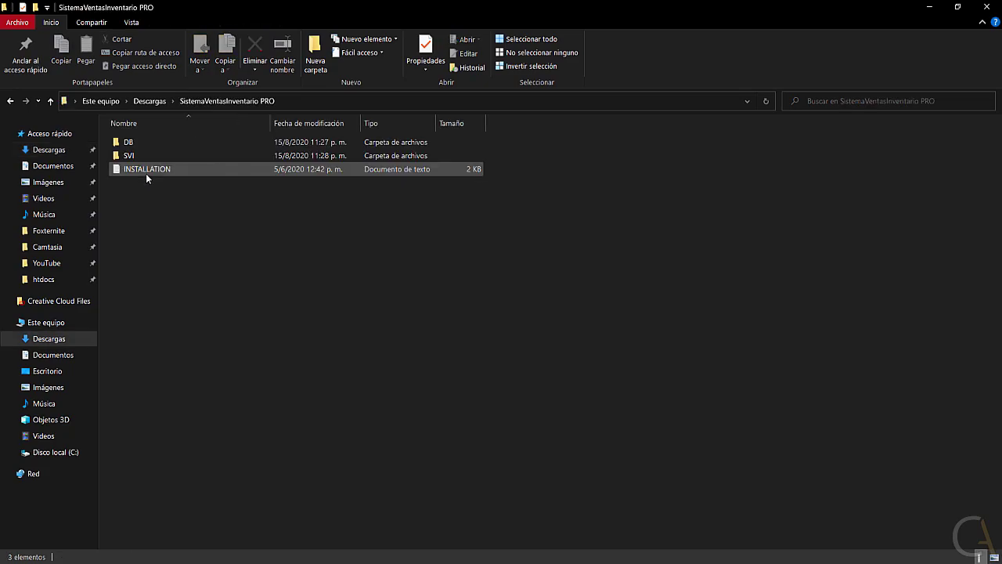
click(133, 156)
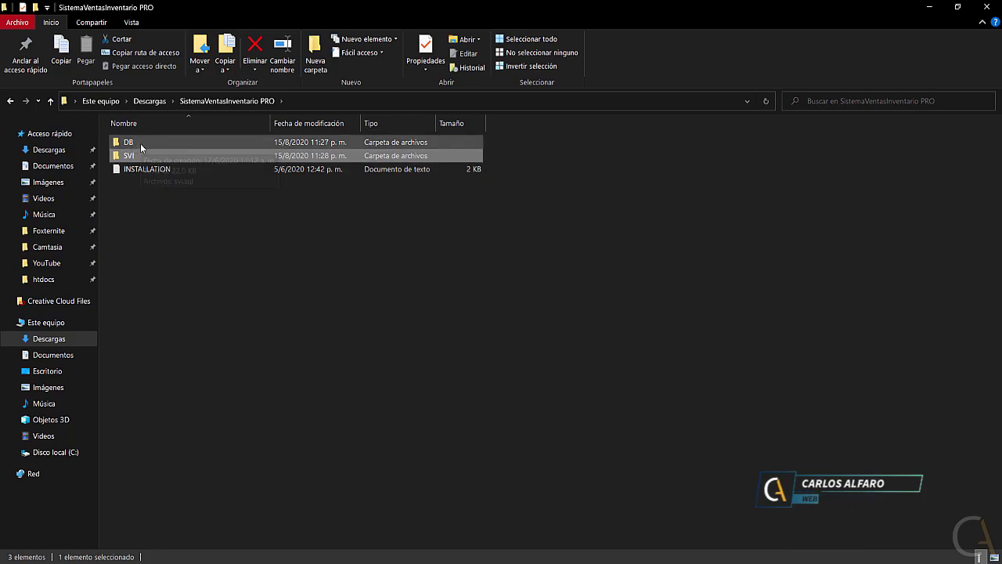
double_click(139, 143)
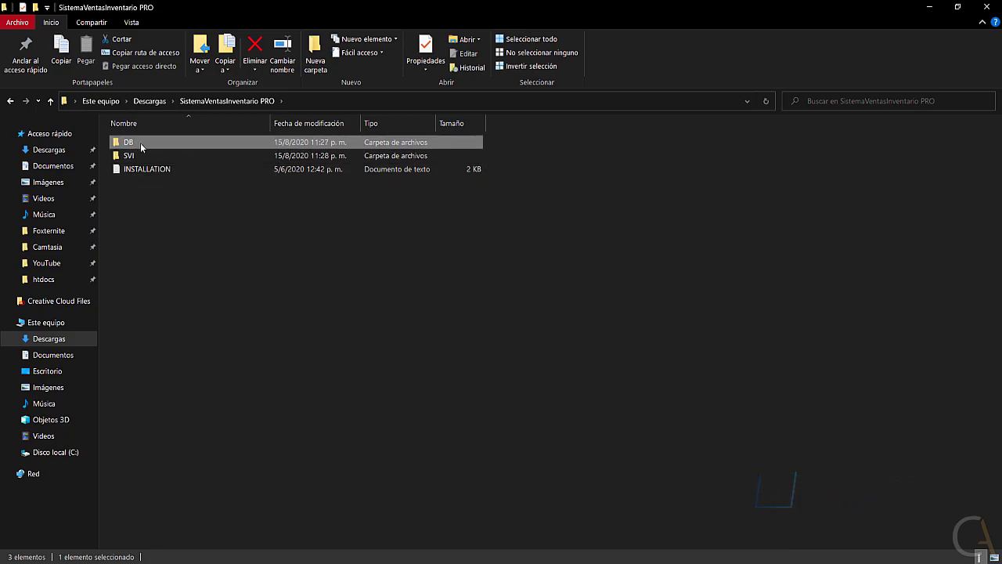
click(10, 101)
Cut the SVI folder and paste it into xampp's htdocs folder.
click(131, 156)
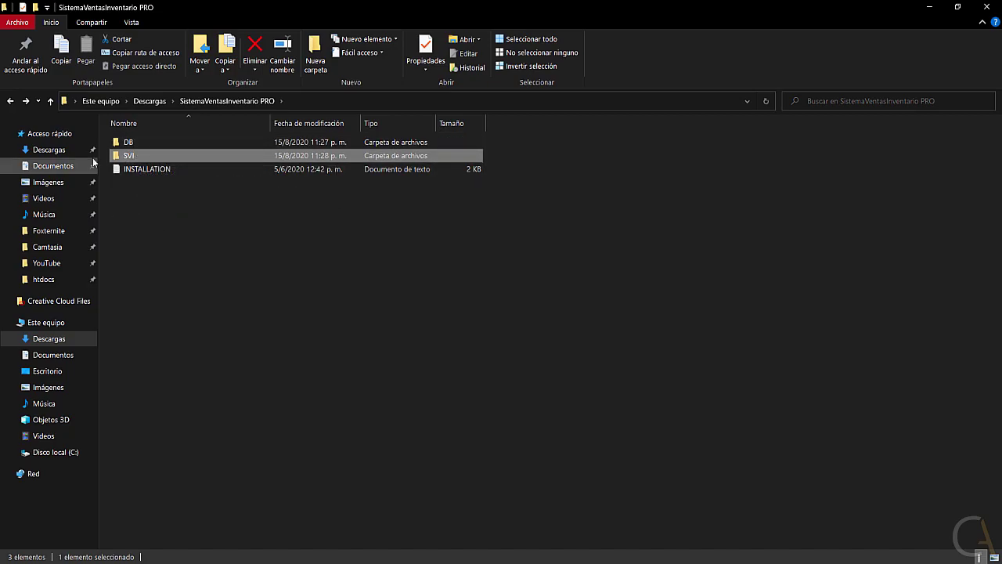
click(119, 41)
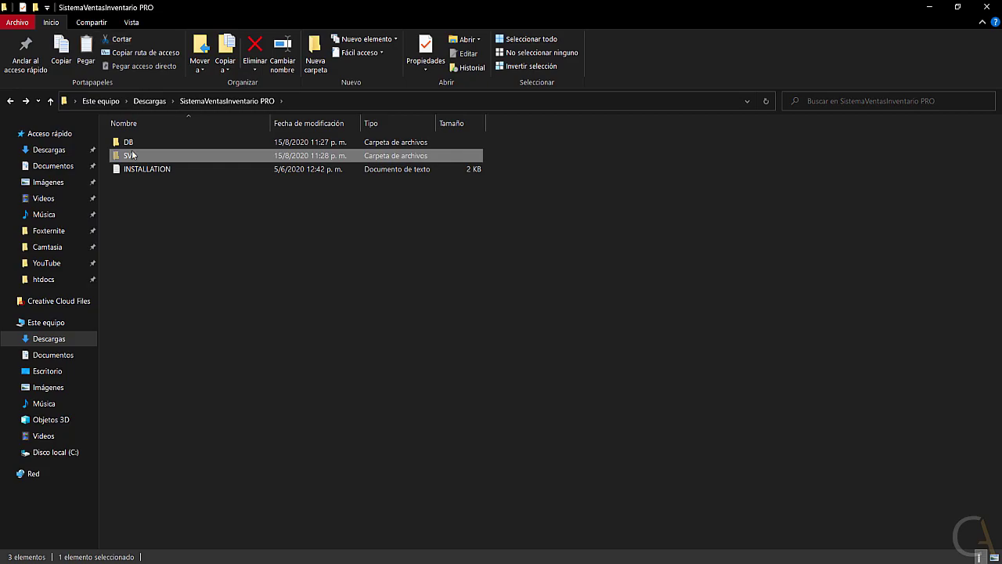
click(45, 283)
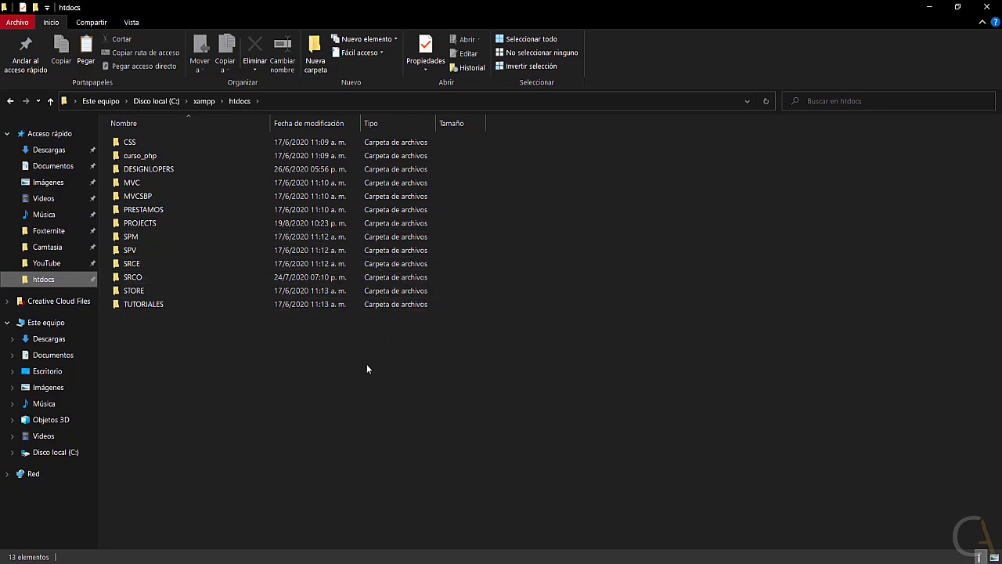
click(94, 57)
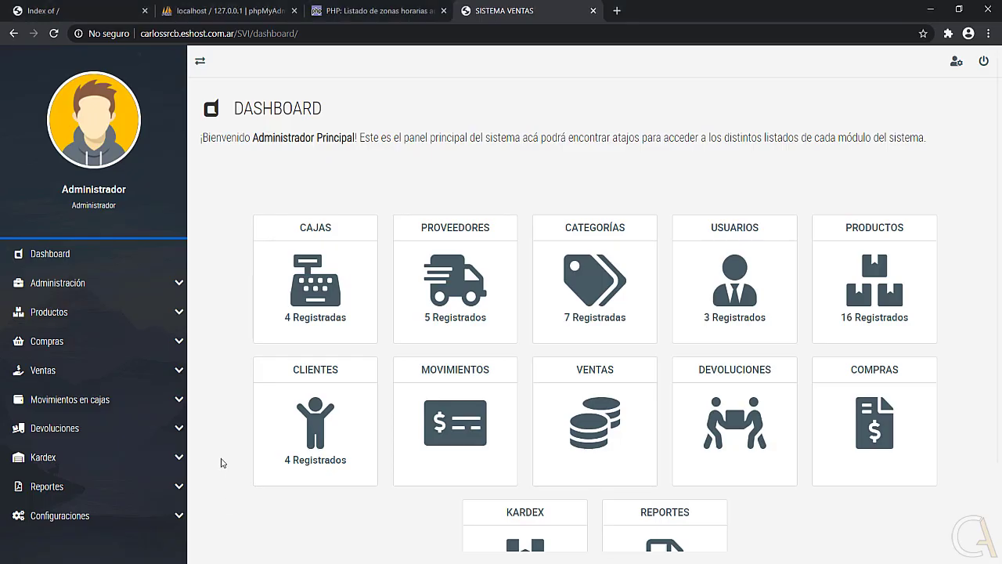
Switch Chrome to the localhost phpMyAdmin tab.
click(210, 15)
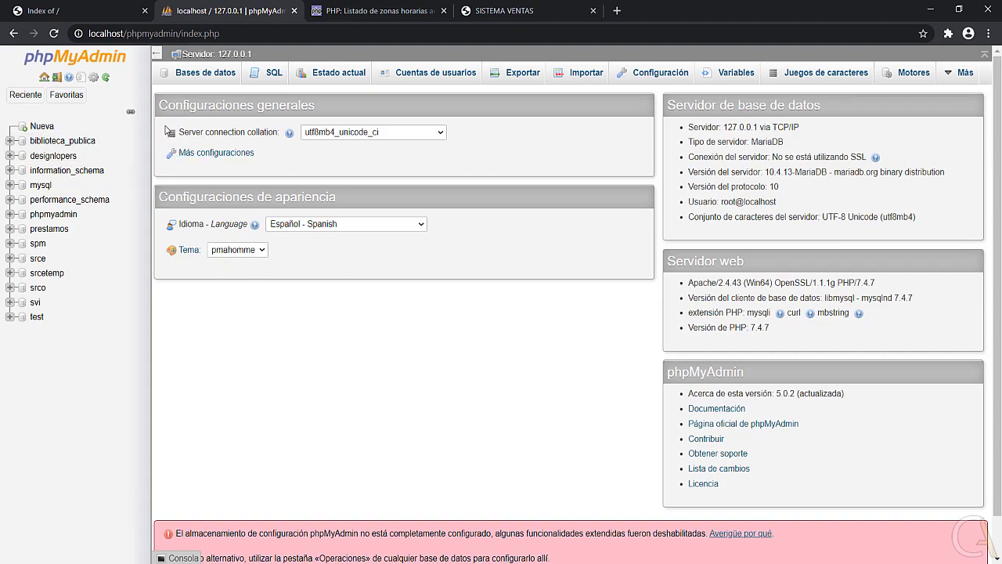
Create a new database named ventas with the utf8_spanish2_ci collation.
click(50, 128)
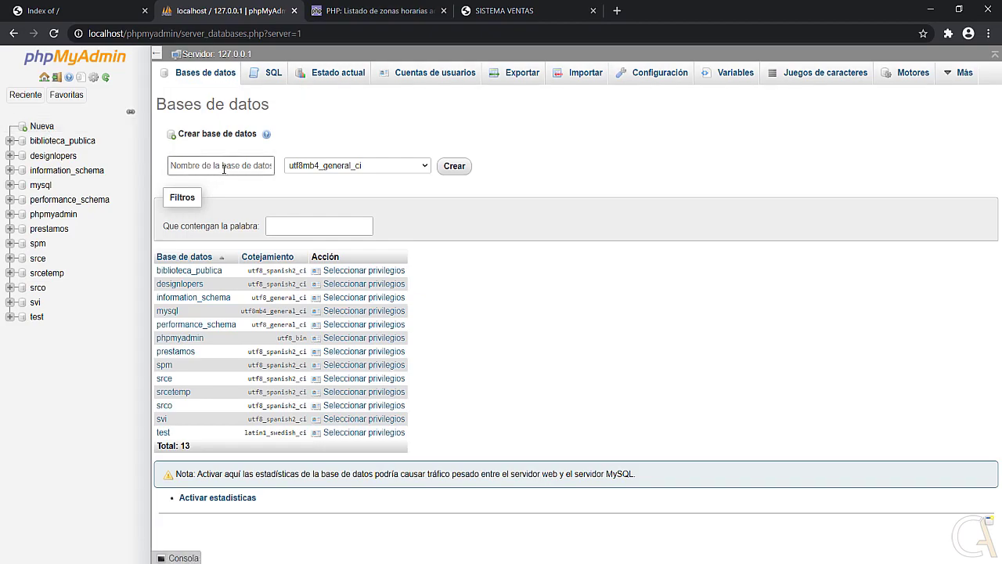
click(223, 166)
text(v)
click(423, 167)
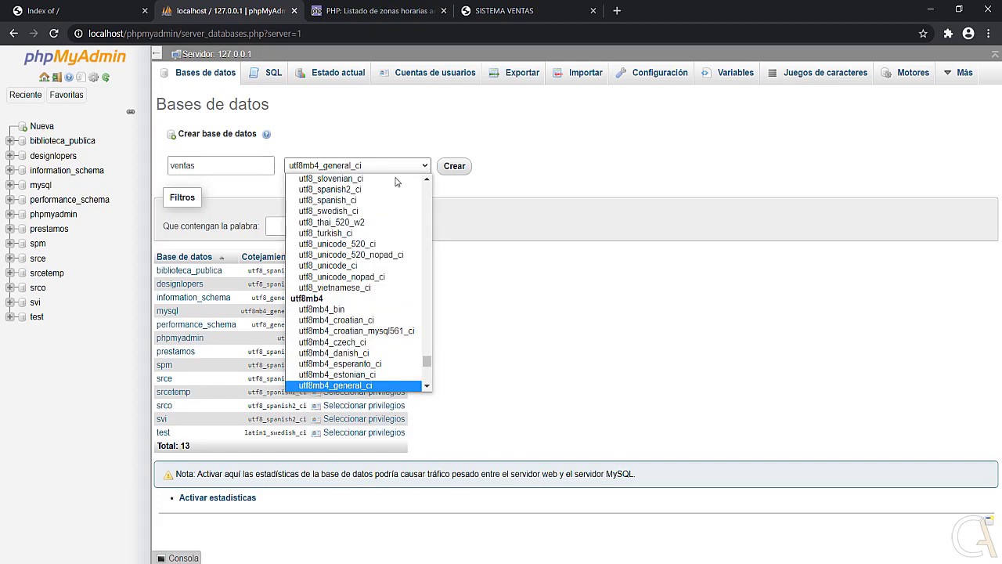
scroll(345, 259, up, 1)
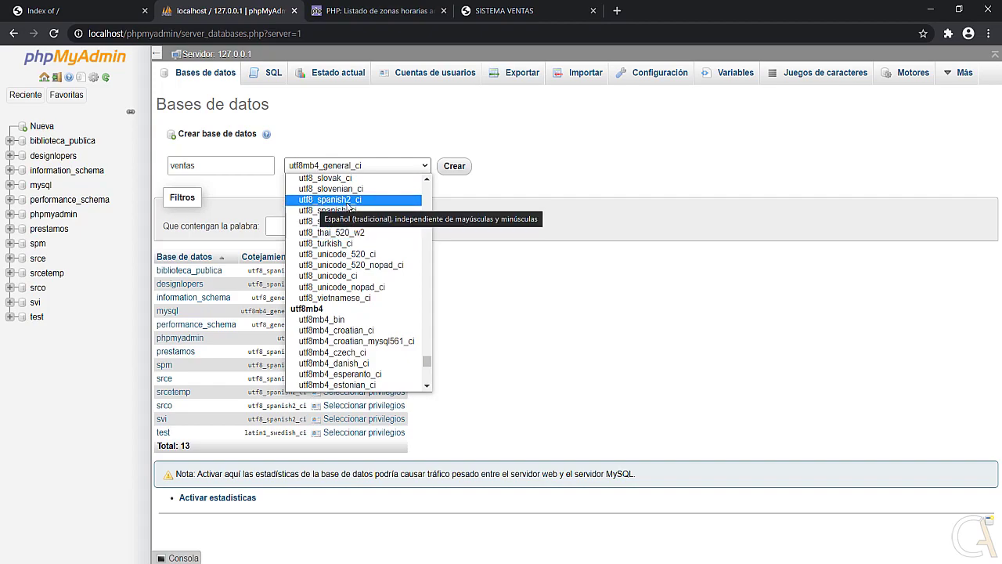
click(361, 201)
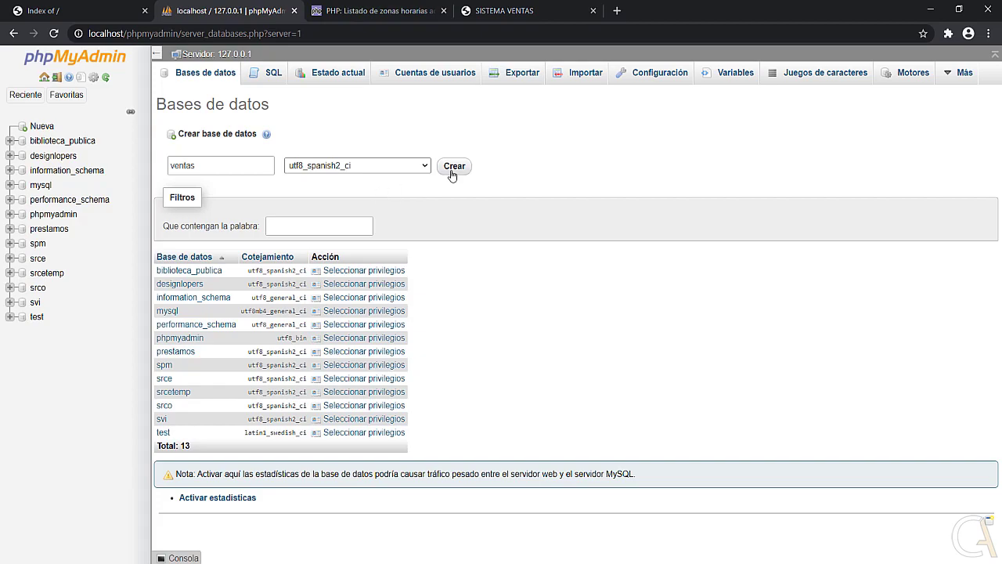
click(455, 166)
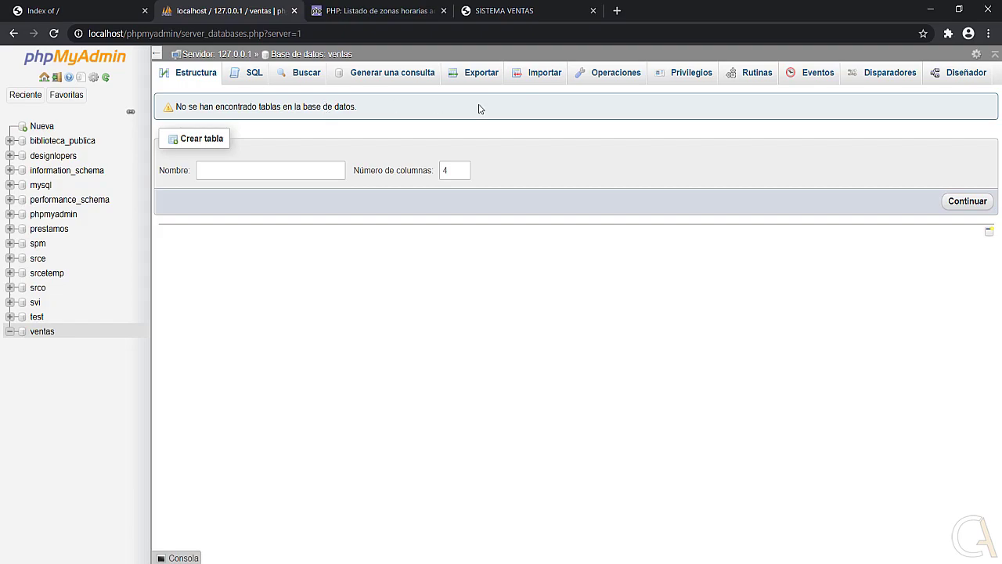
Open Importar for ventas and turn off foreign-key checks.
click(535, 79)
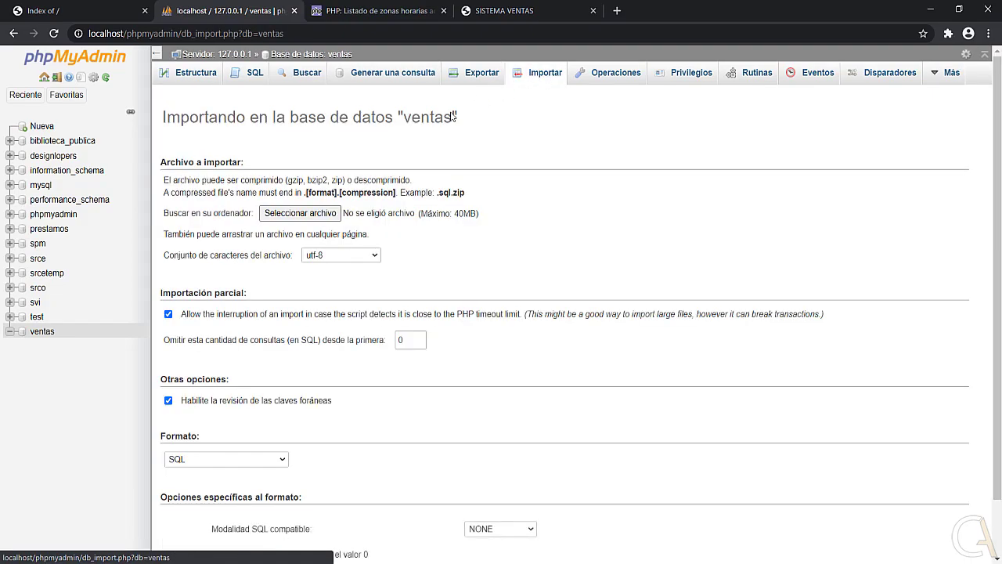
scroll(400, 118, down, 2)
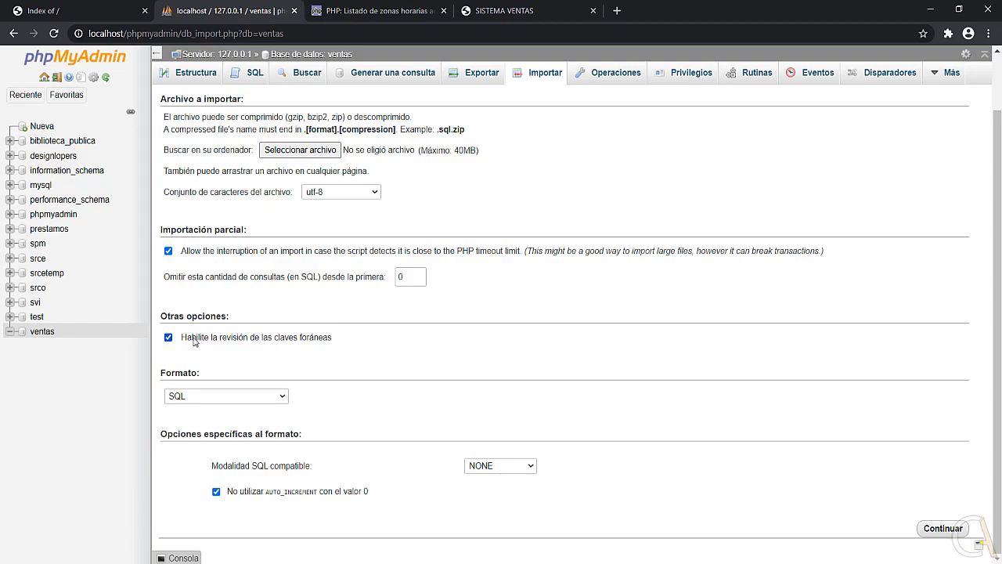
click(289, 340)
Import svi.sql from Descargas > SistemaVentasInventario PRO > DB and view the resulting 16 tables.
click(299, 150)
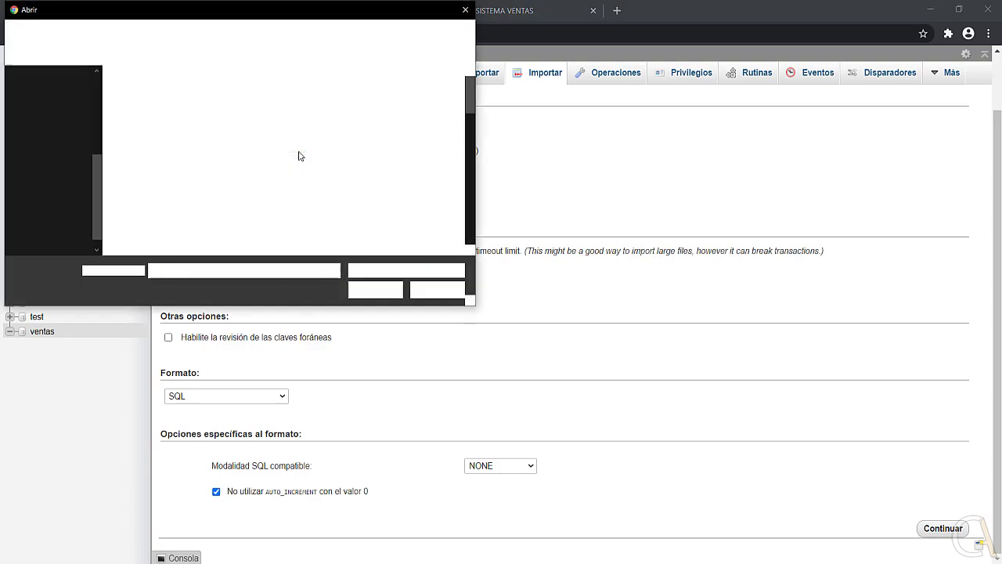
click(53, 118)
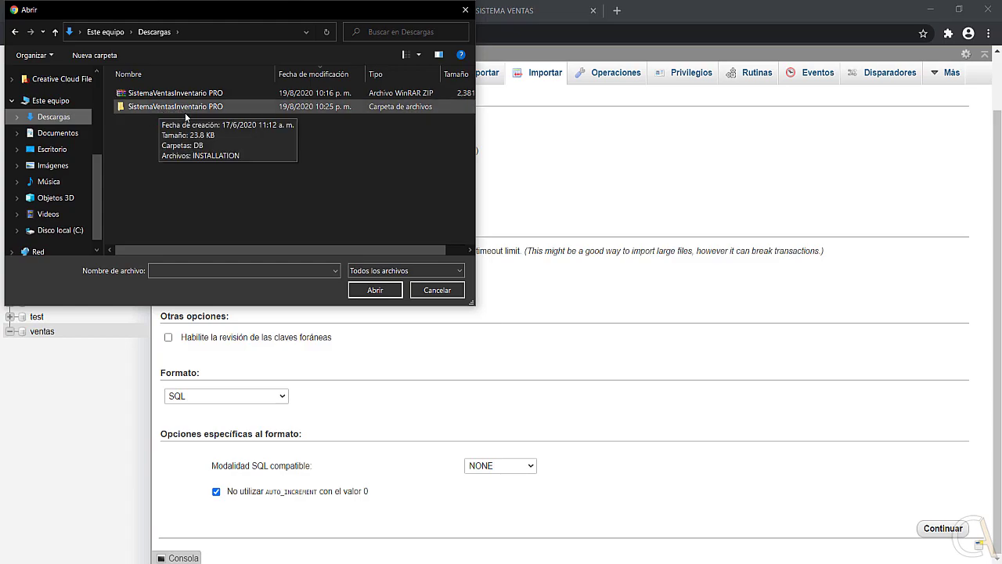
double_click(160, 108)
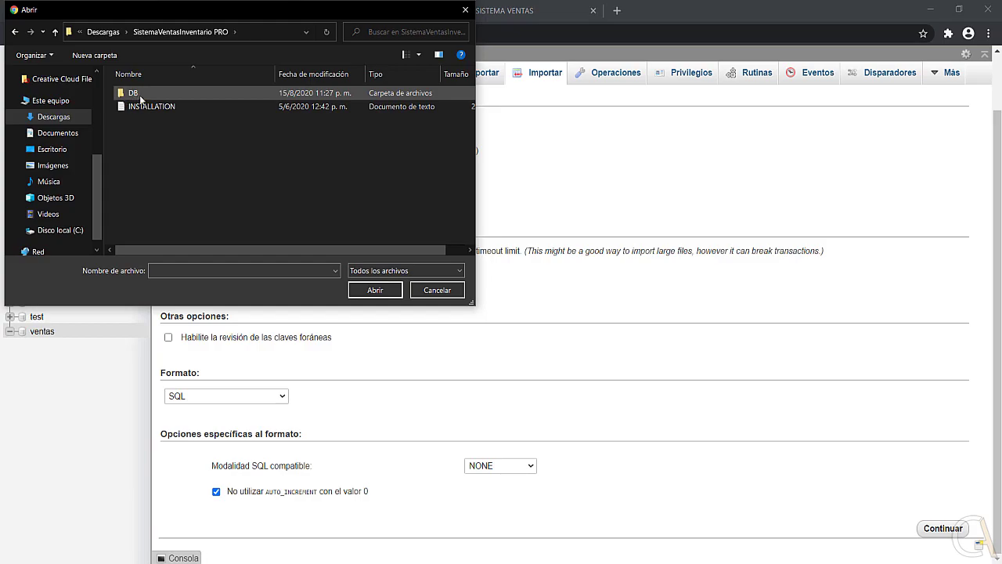
double_click(141, 99)
click(132, 94)
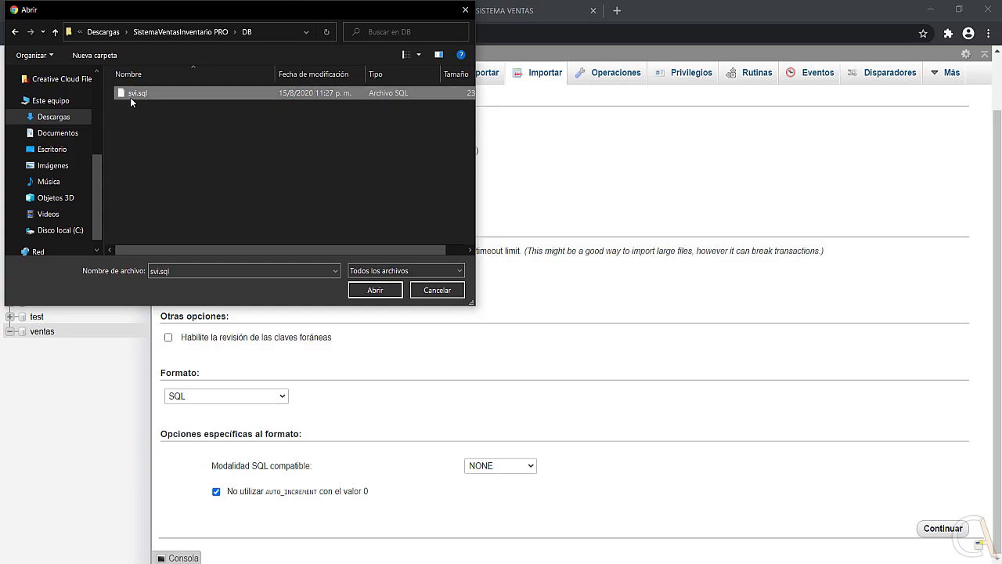
click(374, 291)
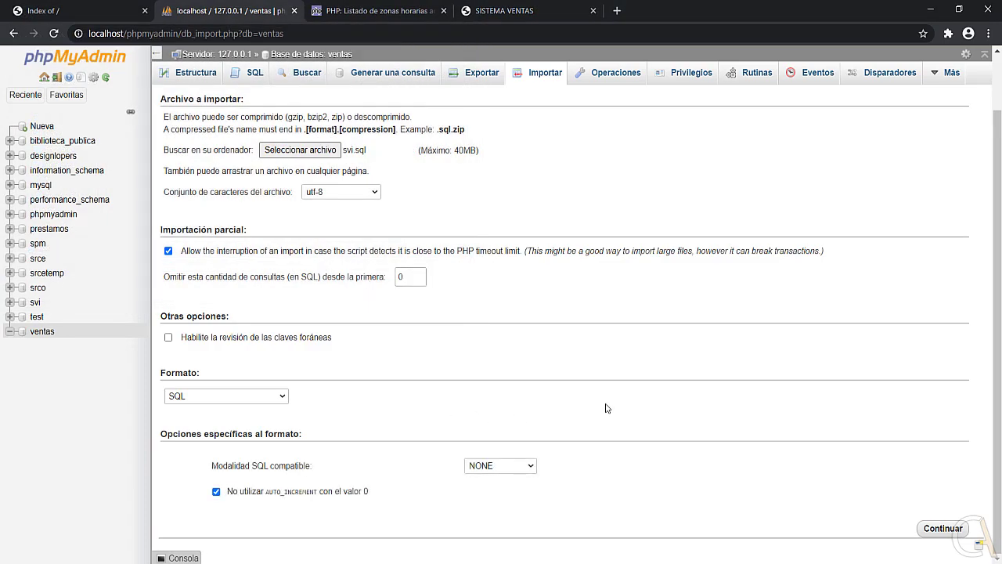
click(940, 528)
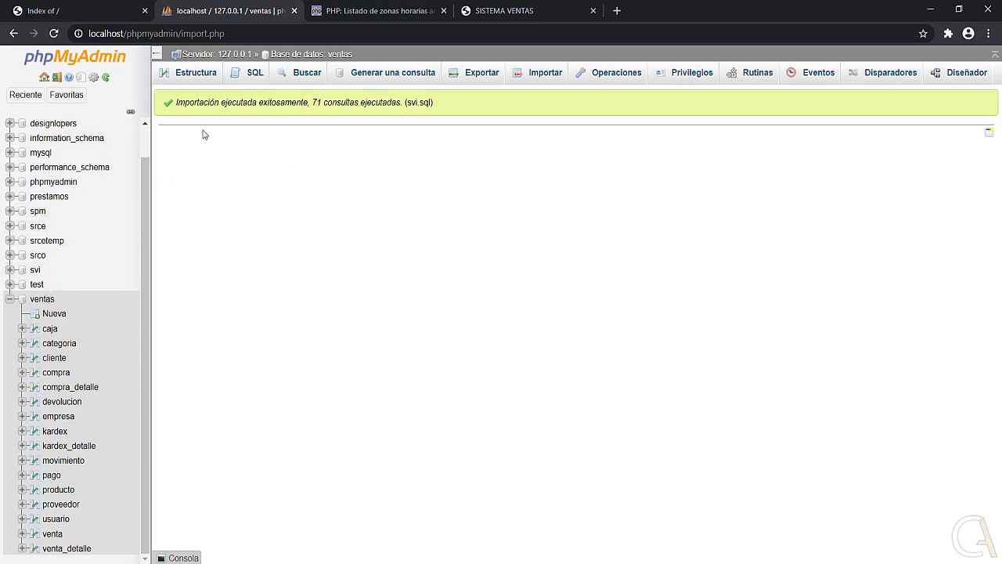
click(42, 300)
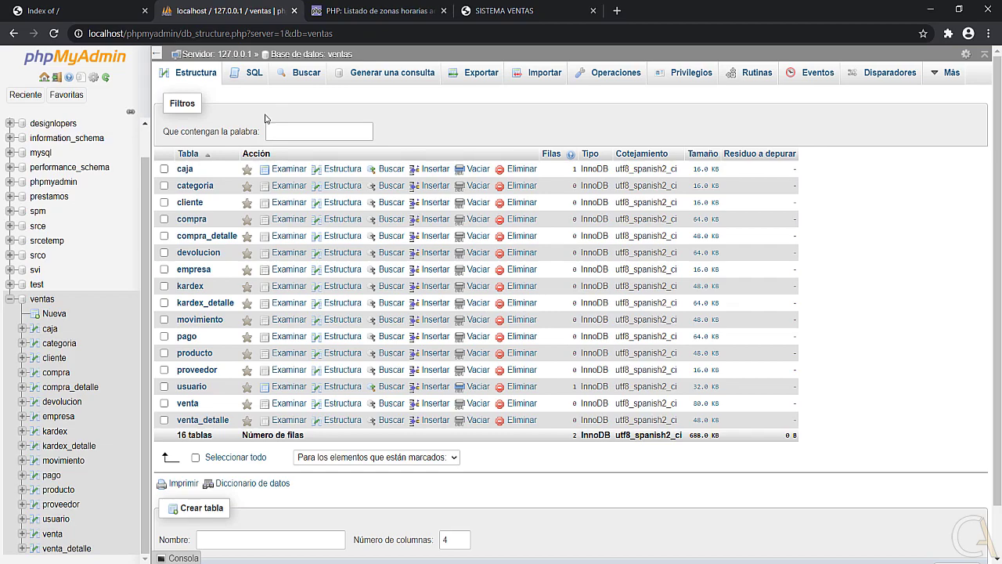
Switch to the localhost index tab in Chrome and begin editing its address.
click(96, 16)
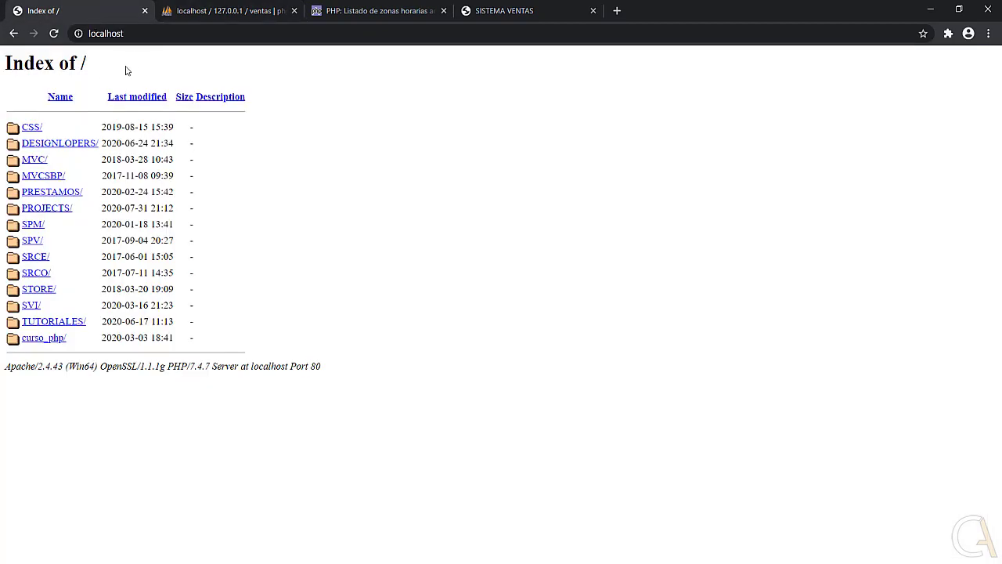
key(ctrl+l)
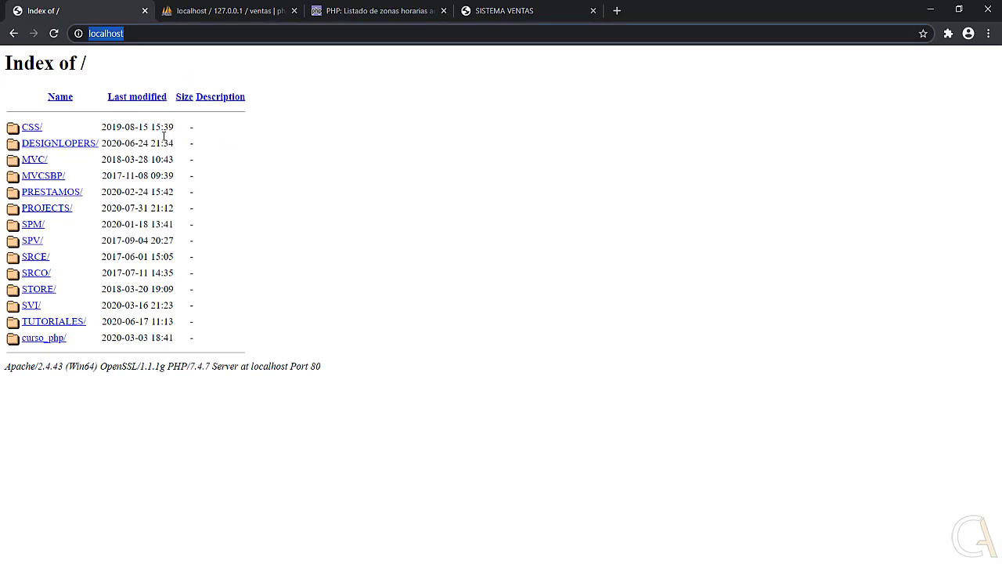
key(End)
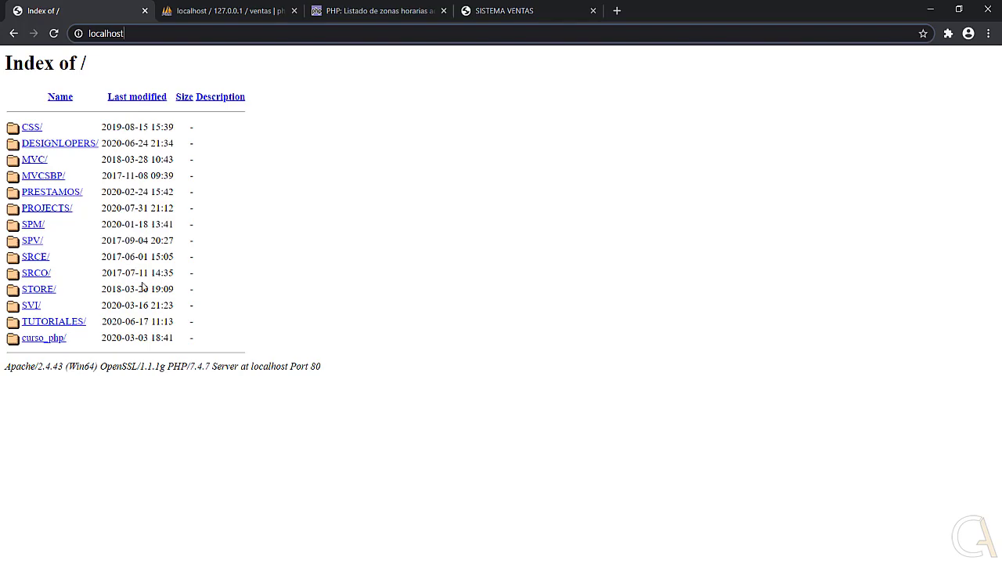
key(alt+Tab)
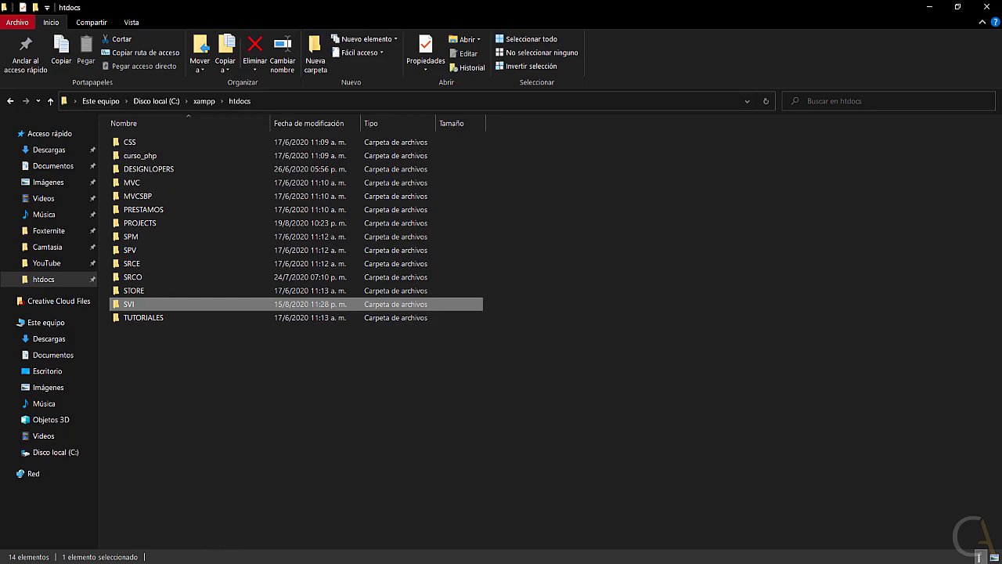
key(alt+Tab)
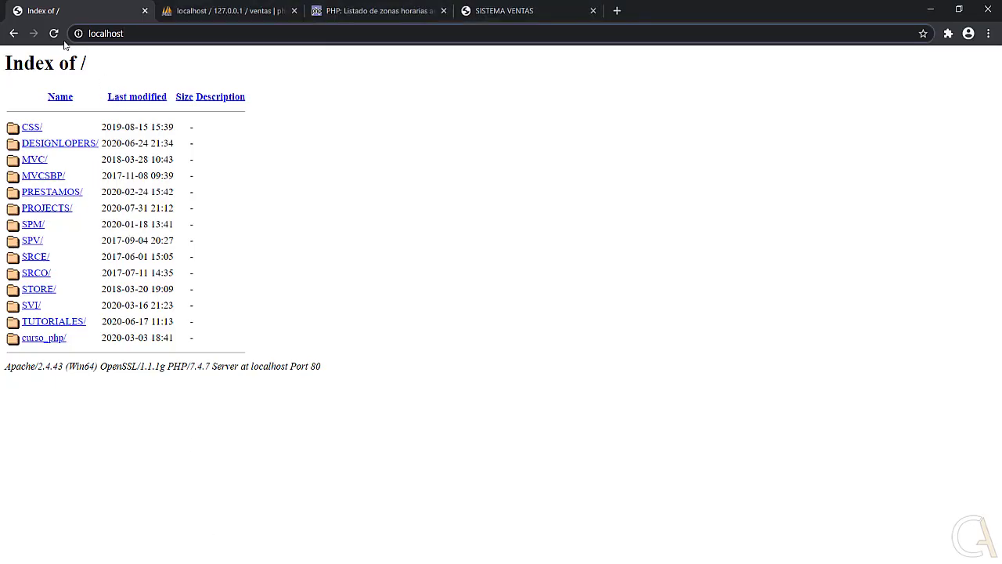
Load localhost/SVI to reach the Sistema Ventas login page and focus the Usuario field.
click(132, 34)
text(/SVI)
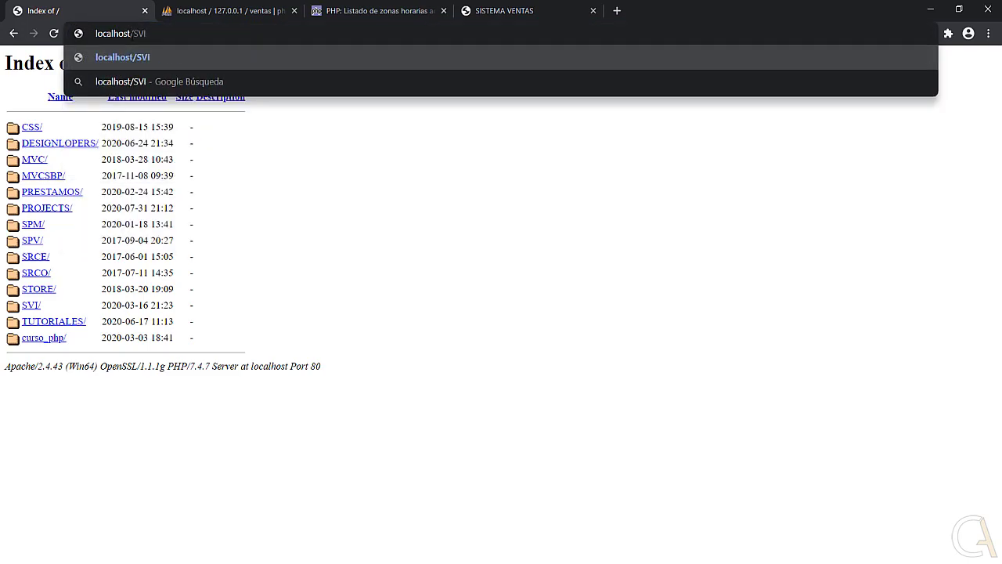
key(Return)
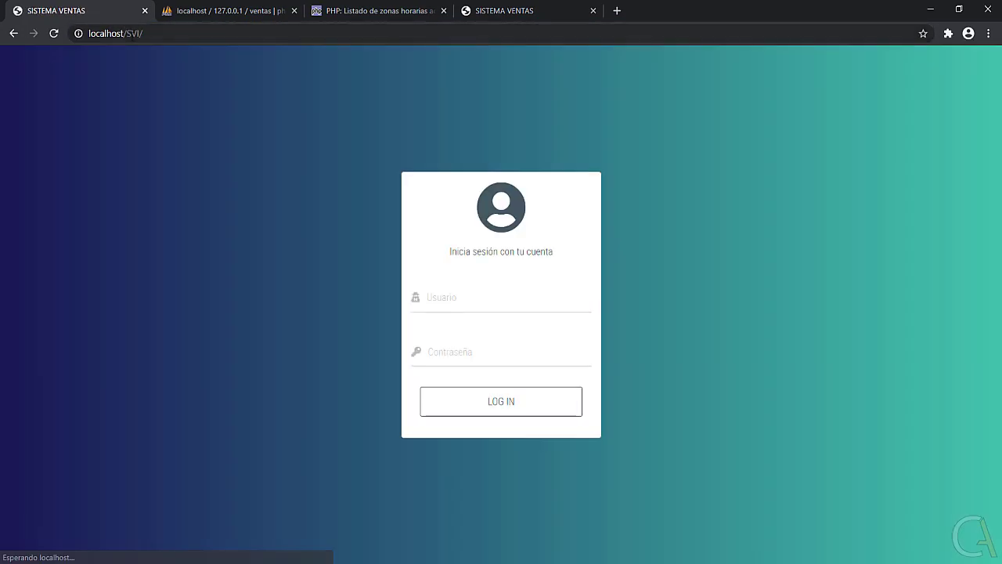
click(486, 315)
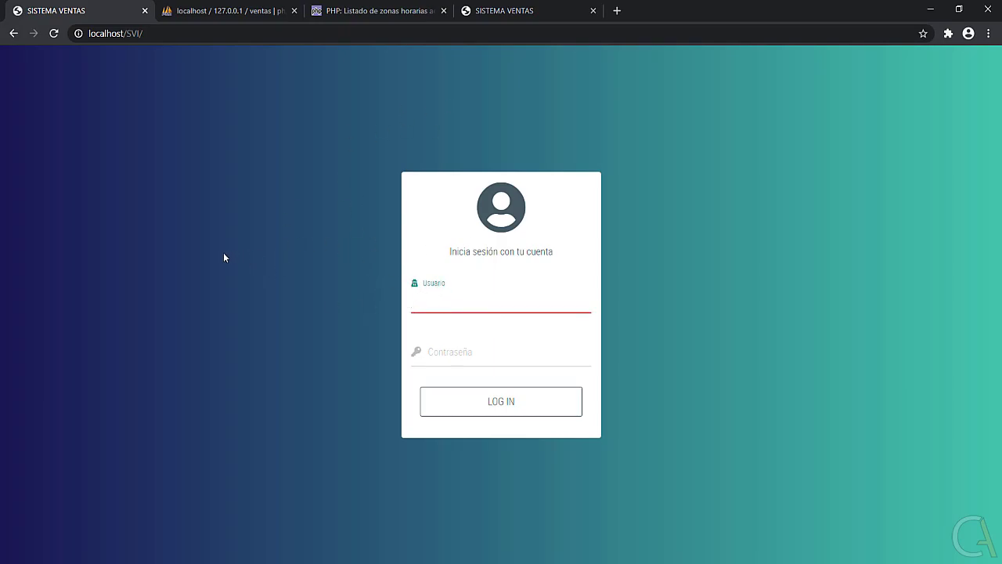
key(alt+Tab)
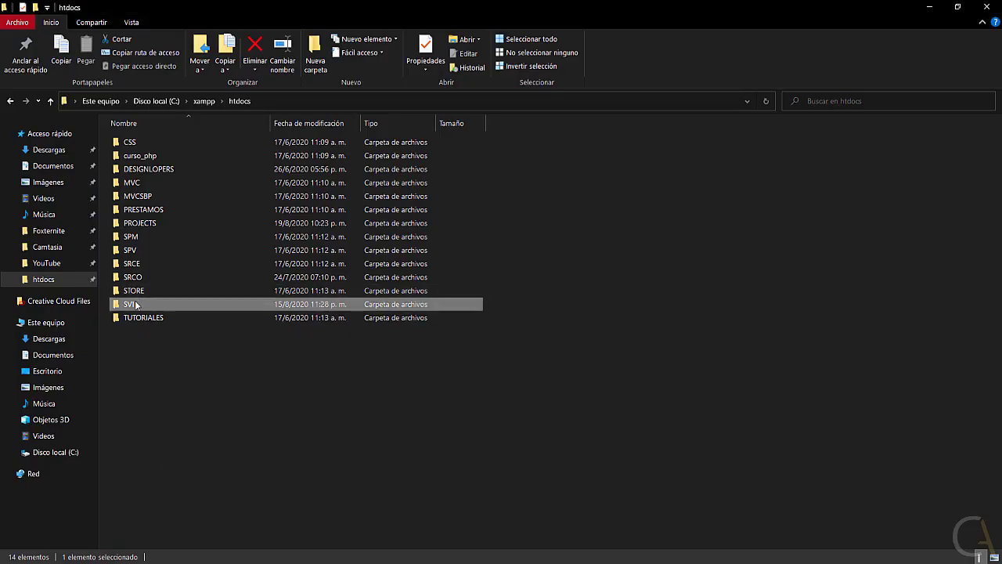
Open SVI > config > SERVER.php in Visual Studio Code using Abrir con Code.
double_click(134, 303)
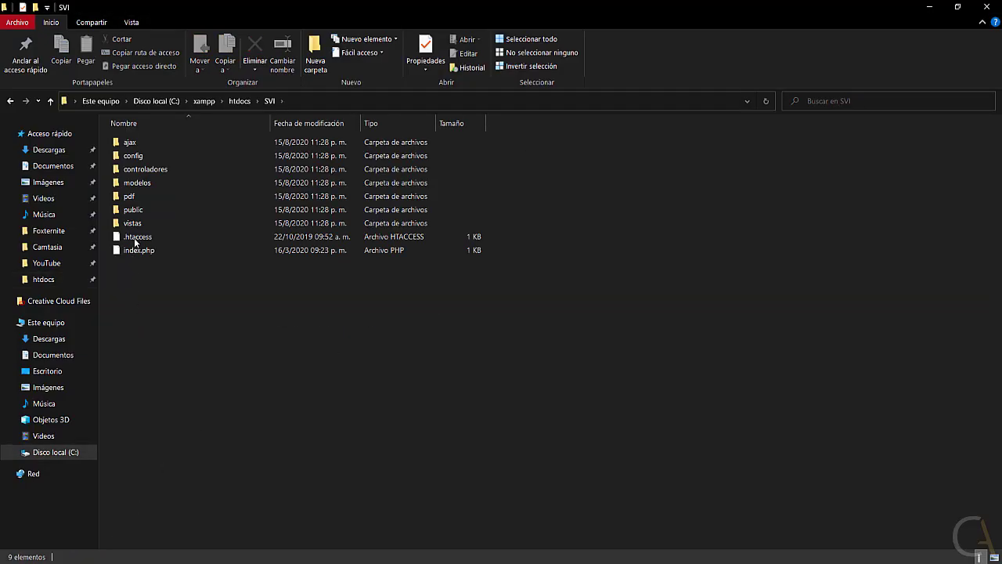
click(140, 160)
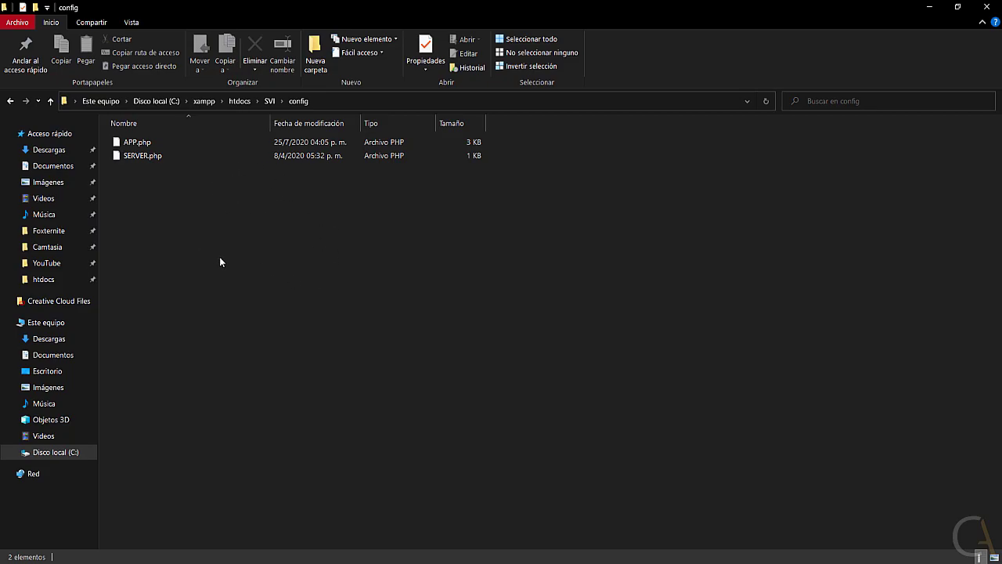
click(141, 159)
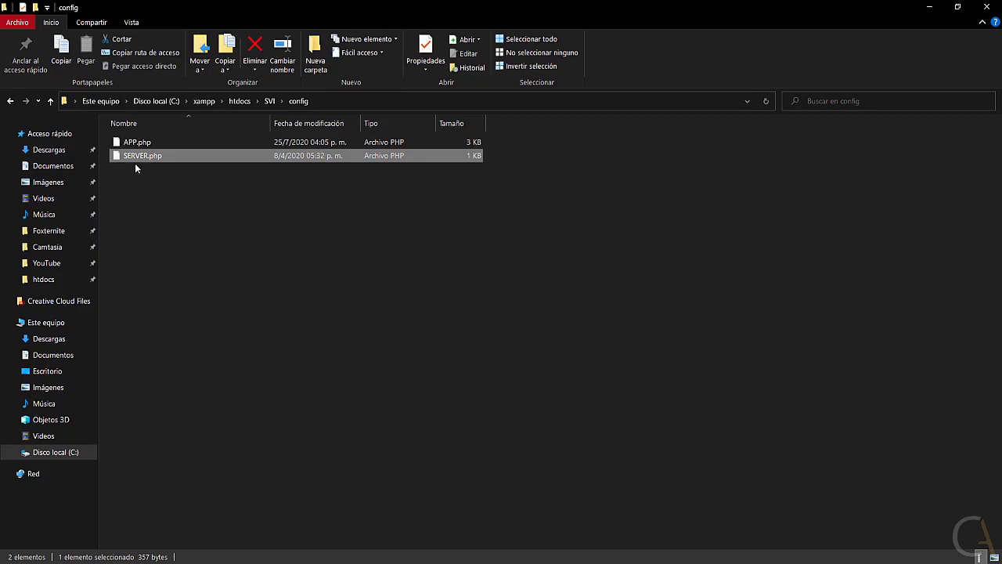
right_click(153, 158)
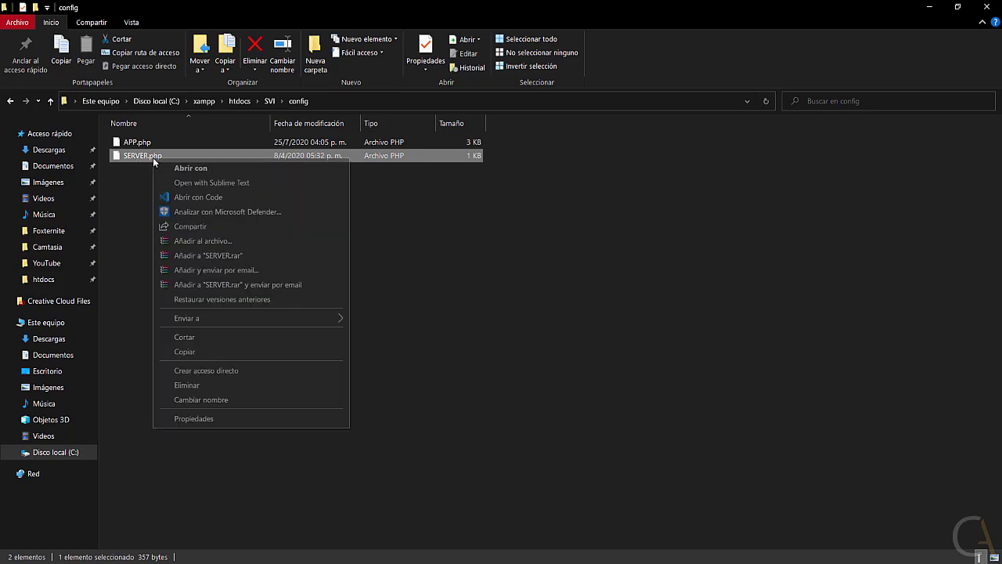
click(196, 200)
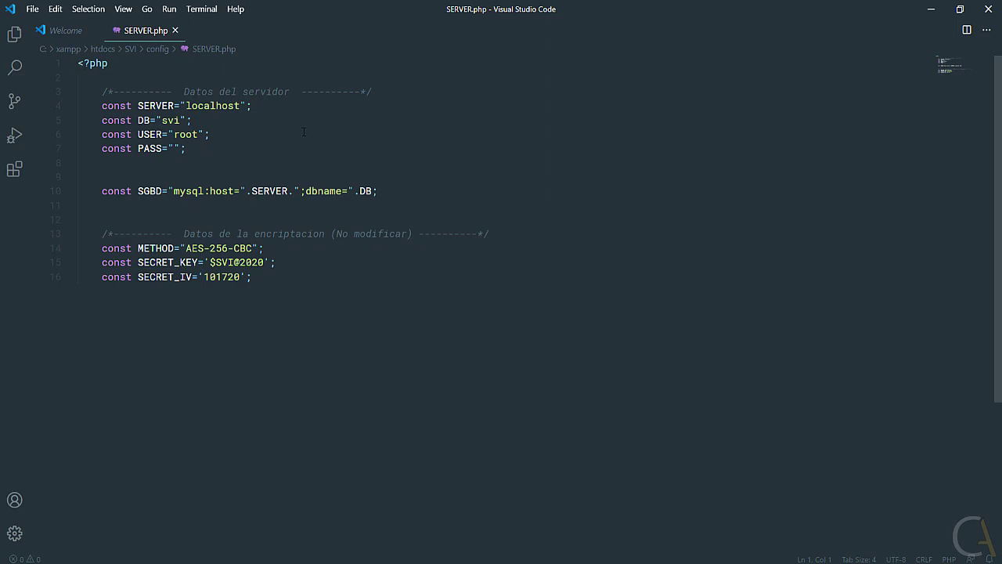
Inspect SERVER.php's SERVER (localhost), DB, USER and PASS constants, then return to Chrome.
drag(137, 105, 174, 105)
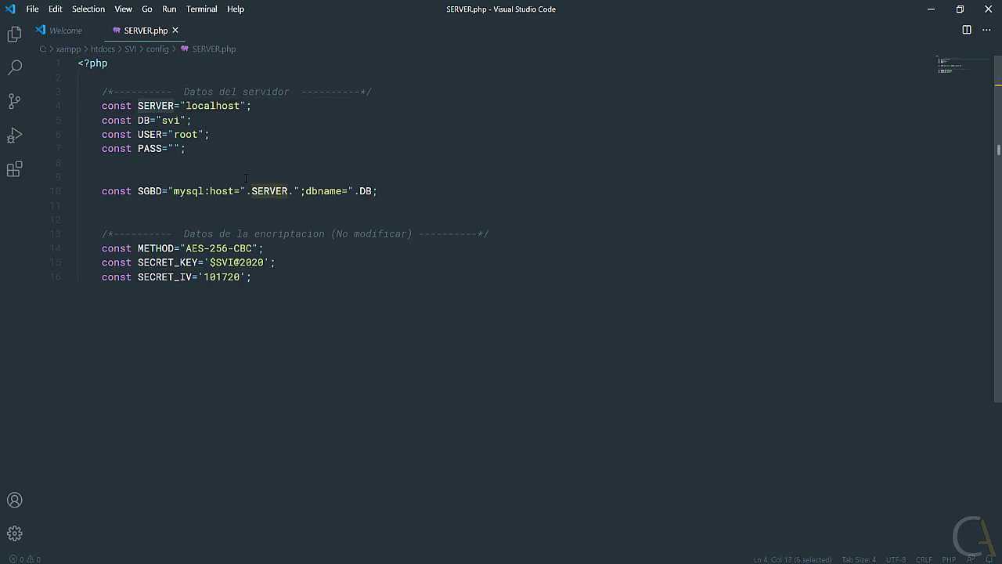
click(234, 105)
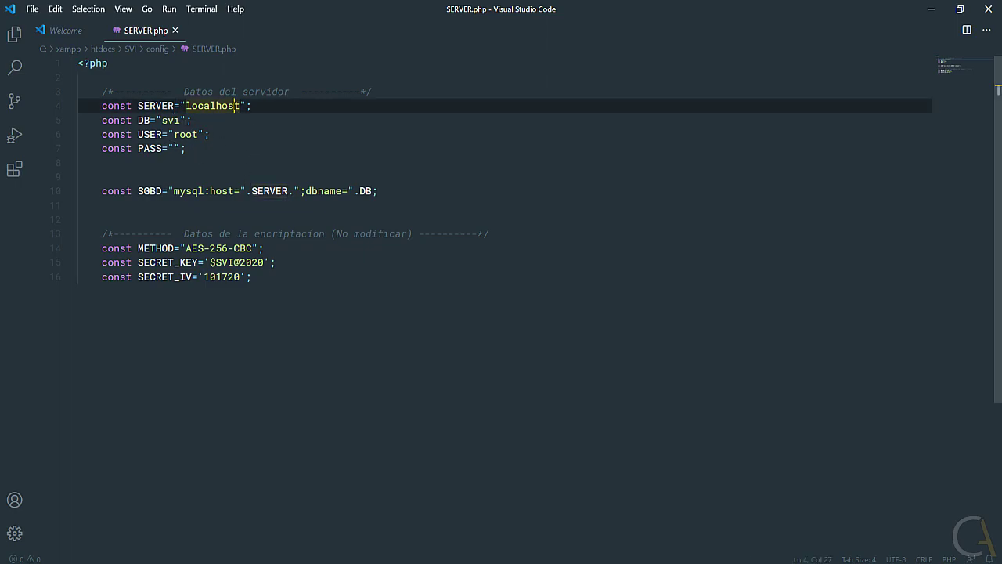
key(shift+Left)
key(shift+Left)
key(shift+Left)
key(shift+Left)
key(shift+Left)
key(shift+Left)
key(shift+Left)
key(shift+Left)
key(shift+Left)
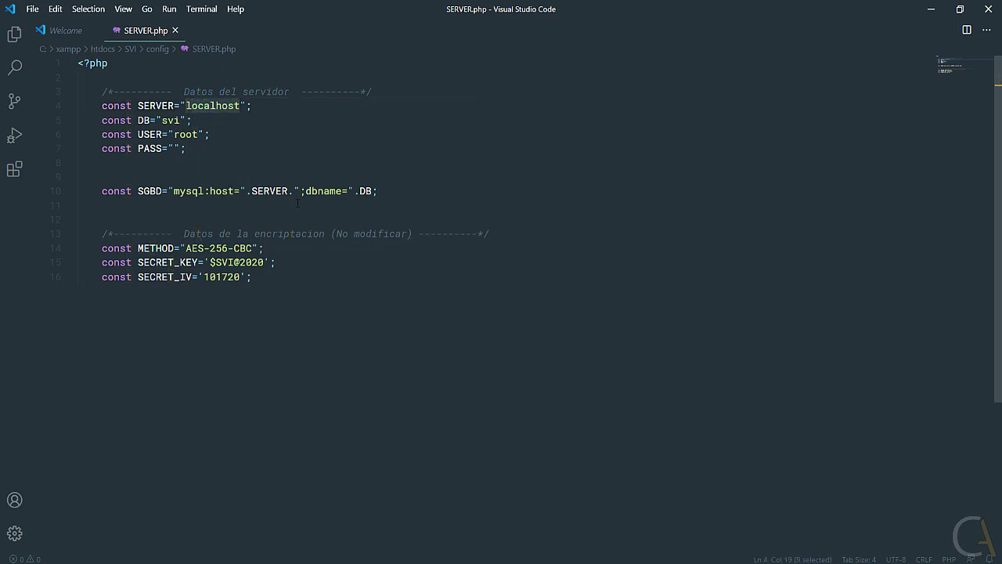
key(Left)
key(Left)
key(Left)
key(Left)
key(Left)
key(Left)
key(Left)
key(Down)
key(Down)
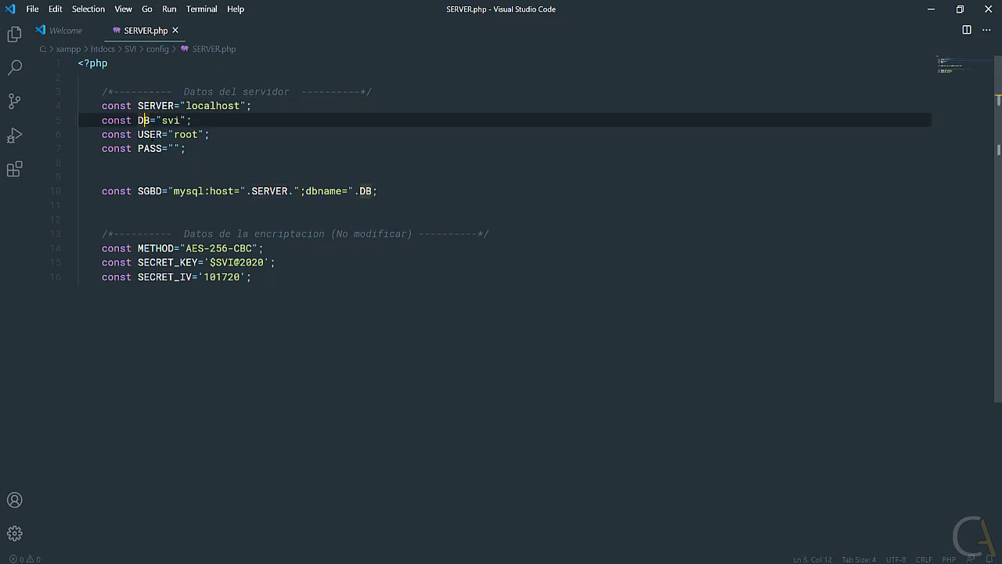
key(Down)
key(Right)
key(Right)
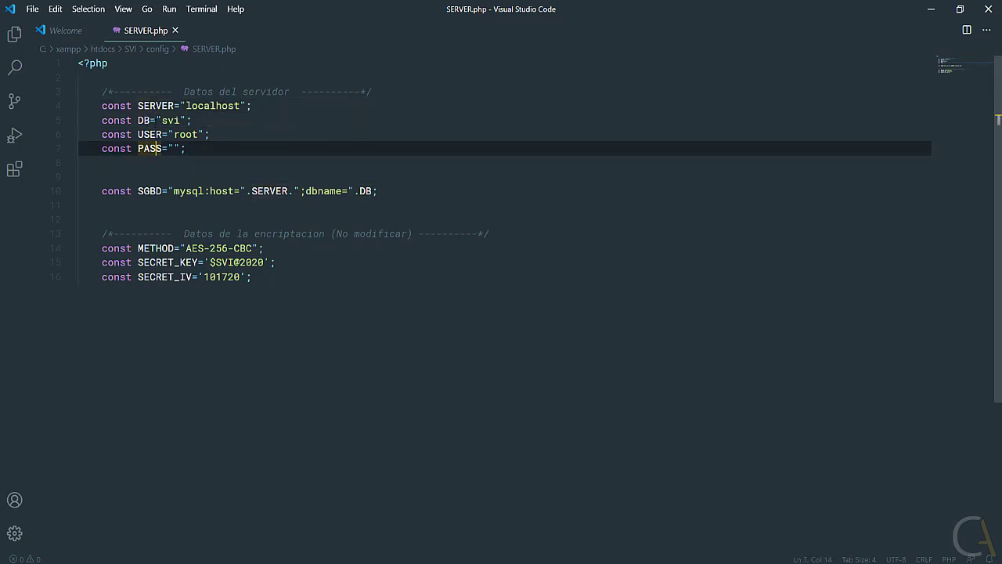
drag(150, 119, 137, 120)
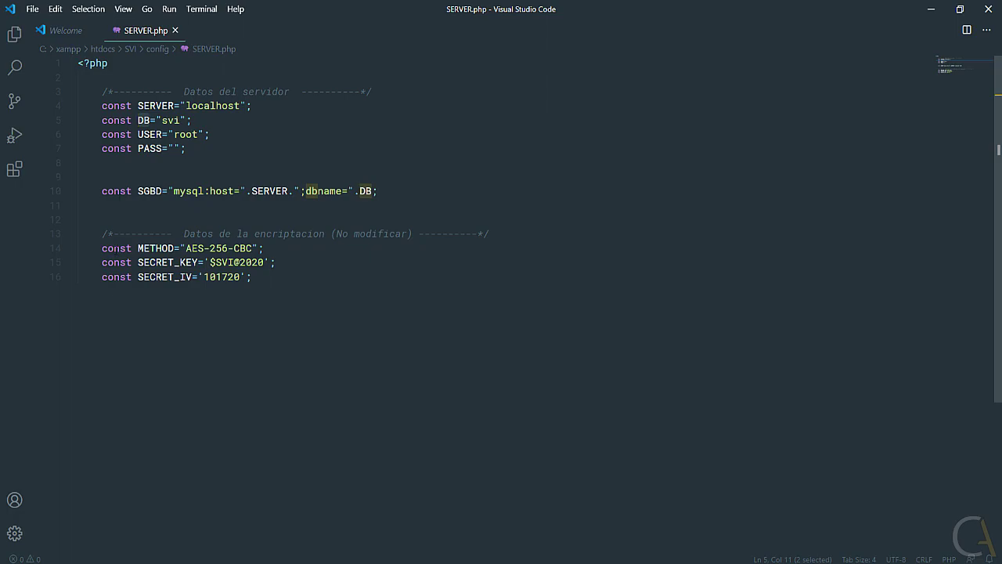
key(alt+Tab)
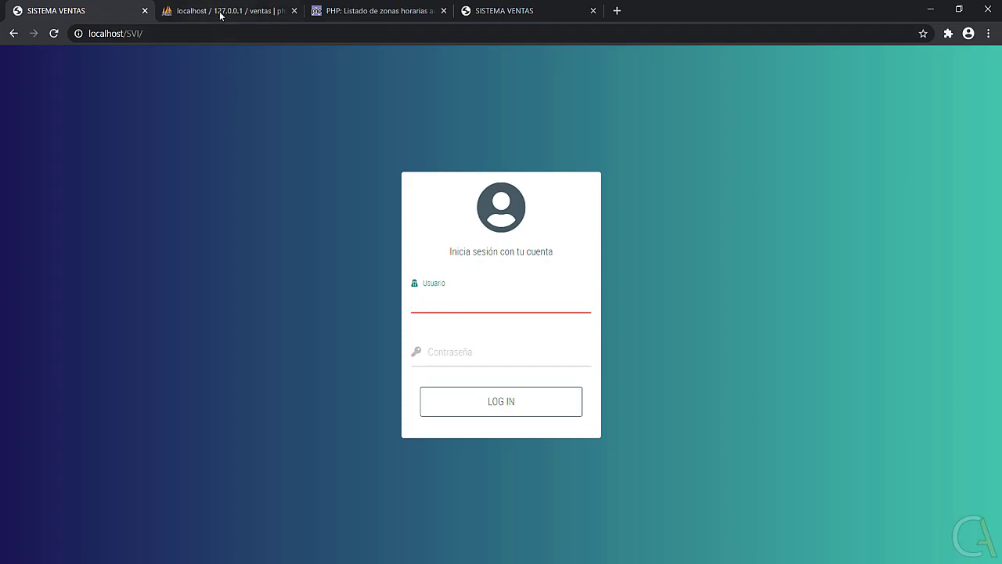
Check the ventas database structure in phpMyAdmin, then select the 'svi' DB value in SERVER.php.
click(219, 10)
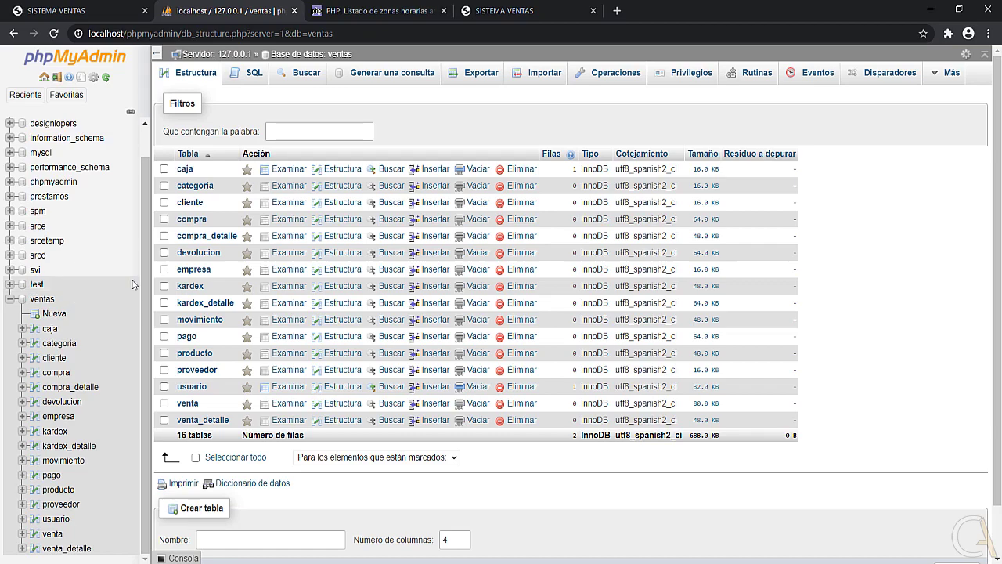
key(alt+Tab)
double_click(170, 120)
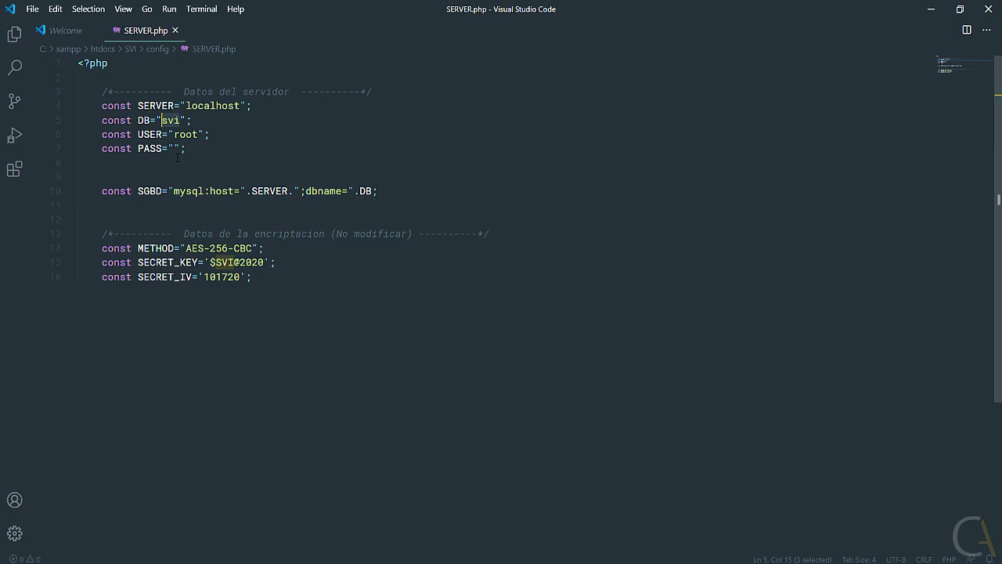
Replace 'svi' with 'ventas' for DB and check the root USER and empty PASS.
text(ventas)
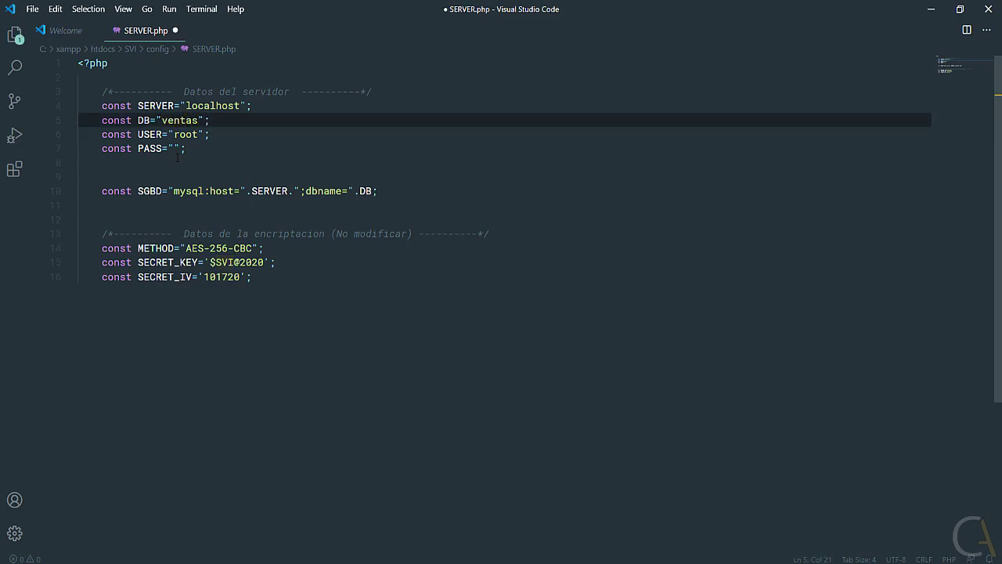
mouse_move(162, 134)
mouse_down()
mouse_move(144, 134)
mouse_move(198, 133)
mouse_move(173, 134)
mouse_up()
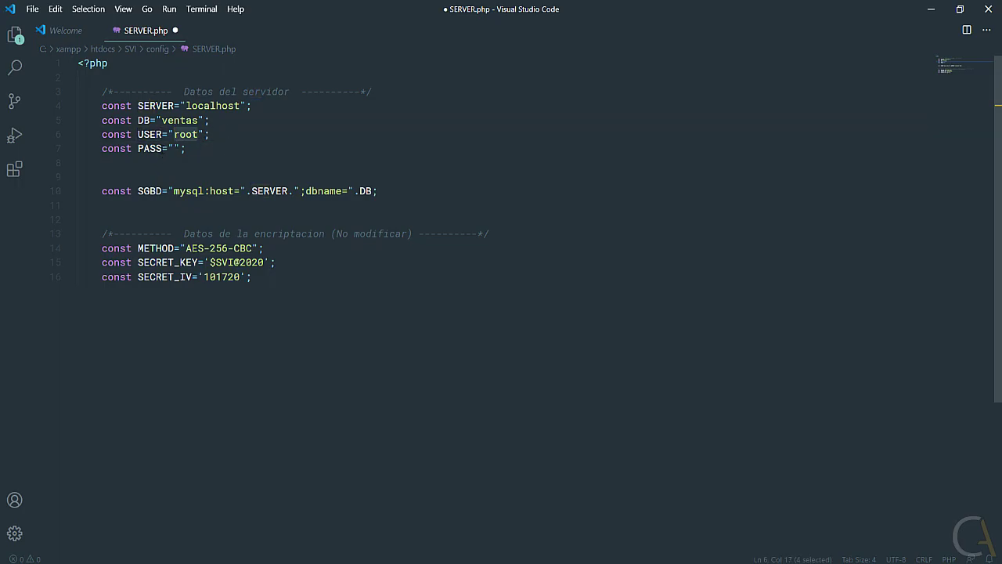
drag(162, 148, 138, 148)
click(187, 148)
click(187, 148)
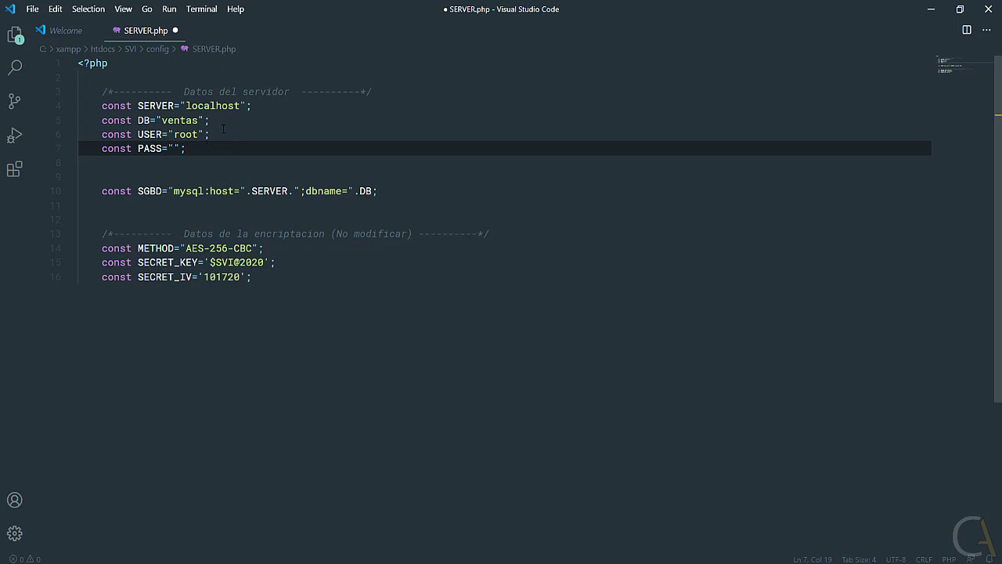
Review the localhost, ventas, root and empty password values, then save SERVER.php.
click(205, 105)
click(184, 120)
click(186, 134)
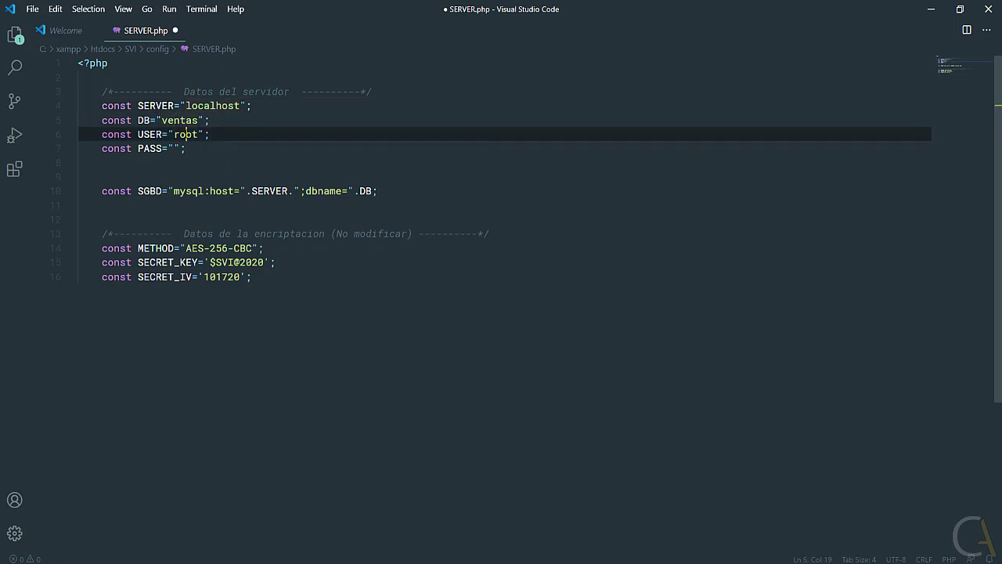
click(173, 148)
click(186, 148)
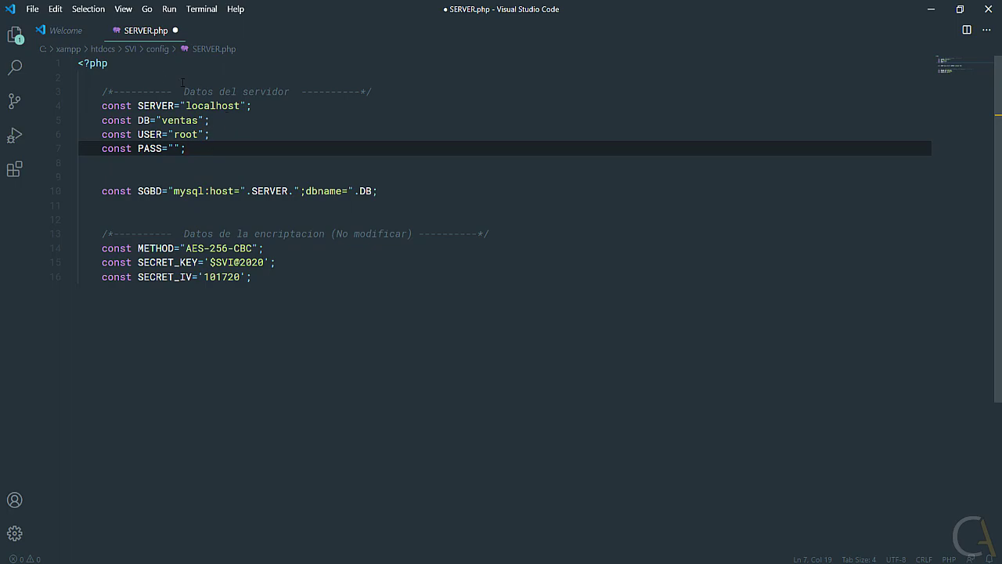
click(33, 9)
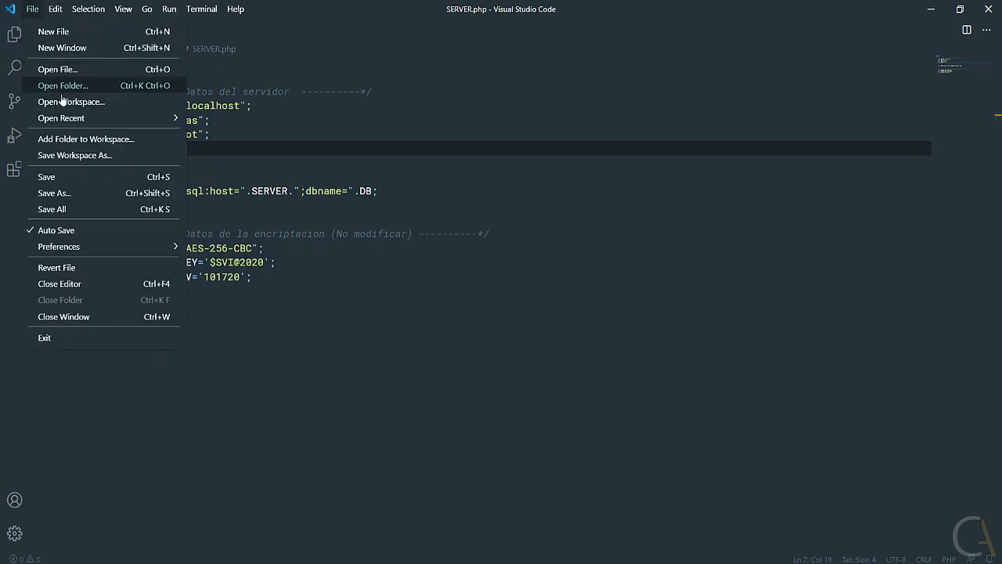
click(69, 176)
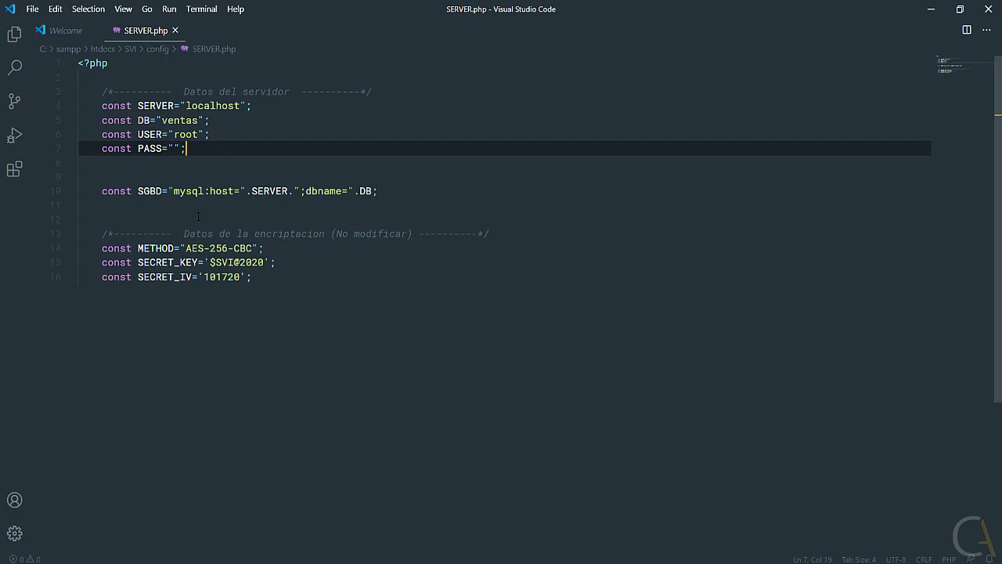
Open APP.php from the SVI config folder in Visual Studio Code using Abrir con Code.
key(alt+Tab)
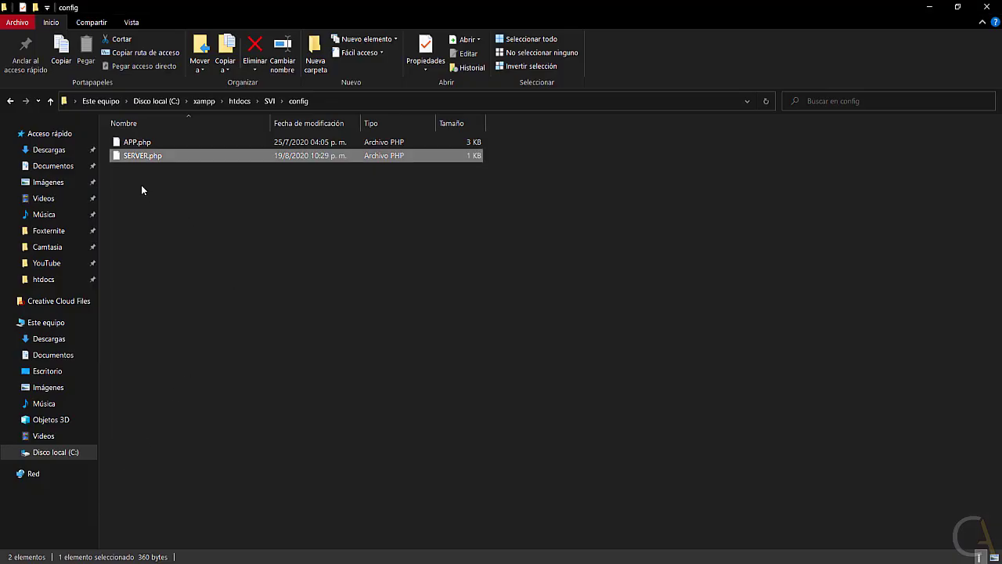
click(130, 144)
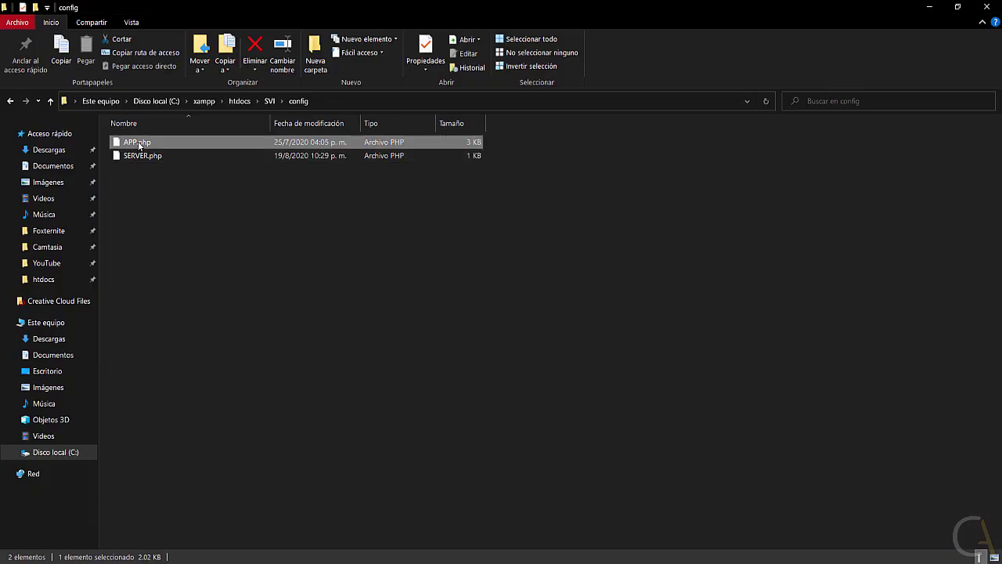
right_click(148, 146)
click(179, 182)
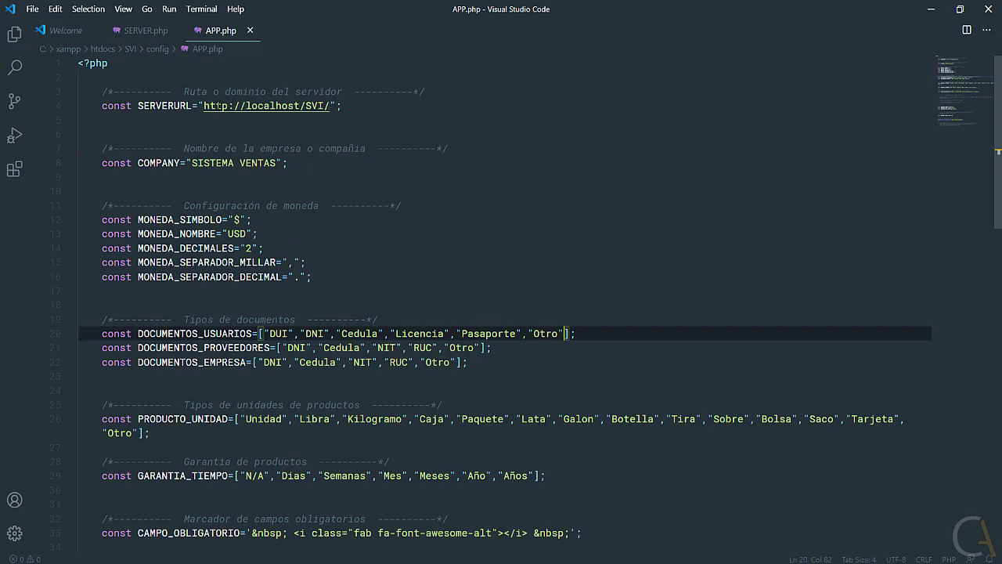
Review APP.php's SERVERURL, highlighting localhost/ and the SVI folder, then bring File Explorer forward.
drag(184, 91, 344, 92)
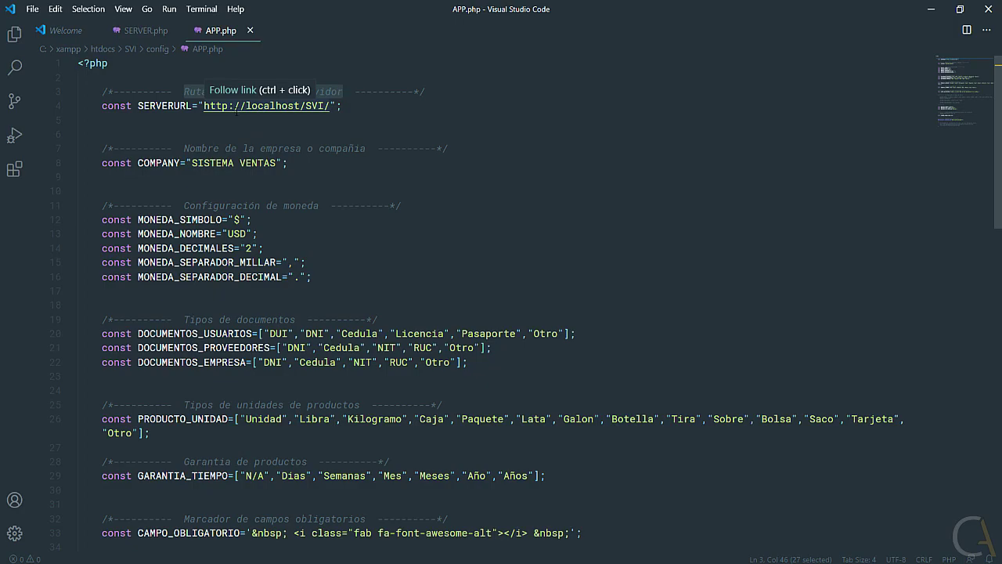
drag(245, 106, 307, 106)
click(326, 106)
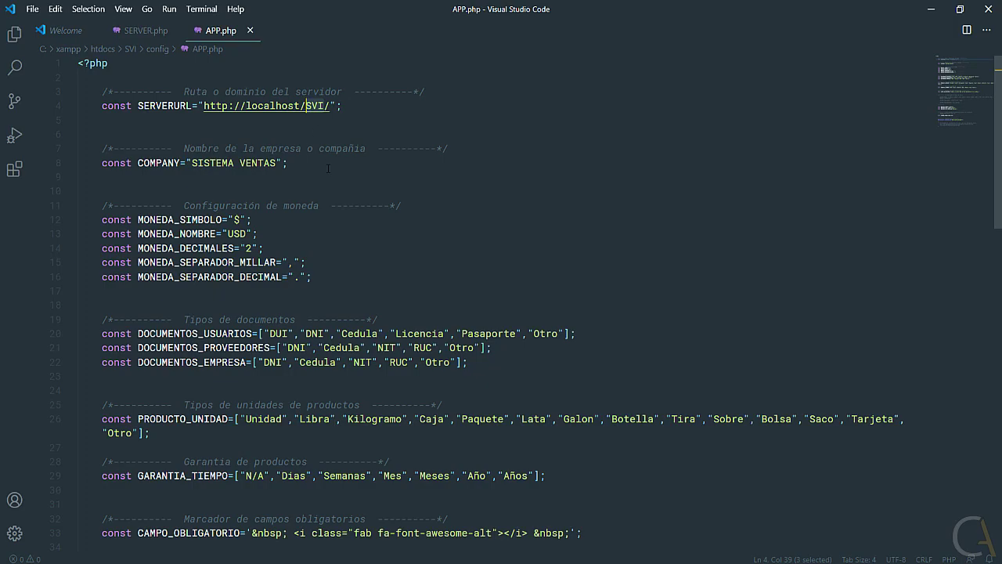
click(90, 561)
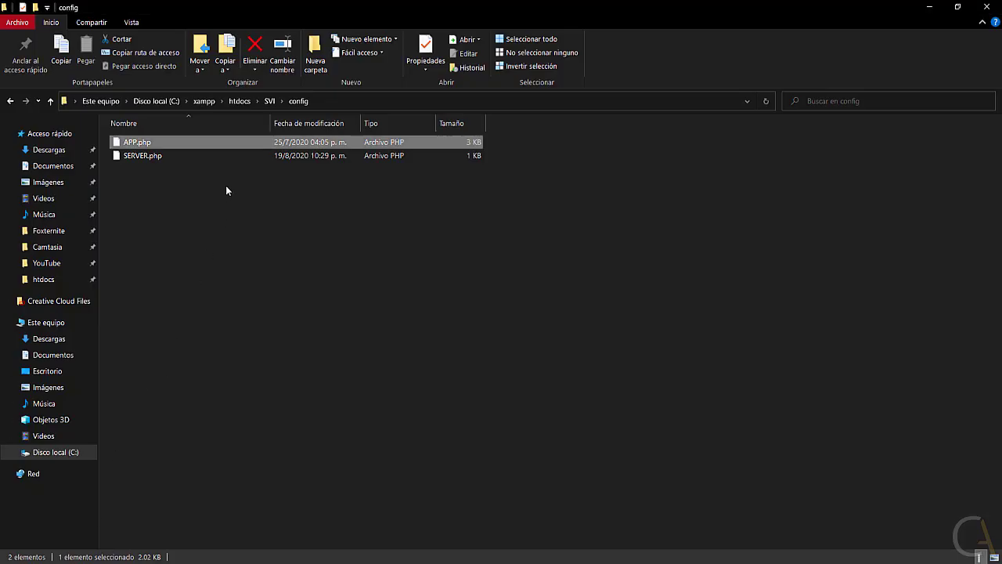
Navigate File Explorer from htdocs into the SVI folder and then its config folder.
click(238, 102)
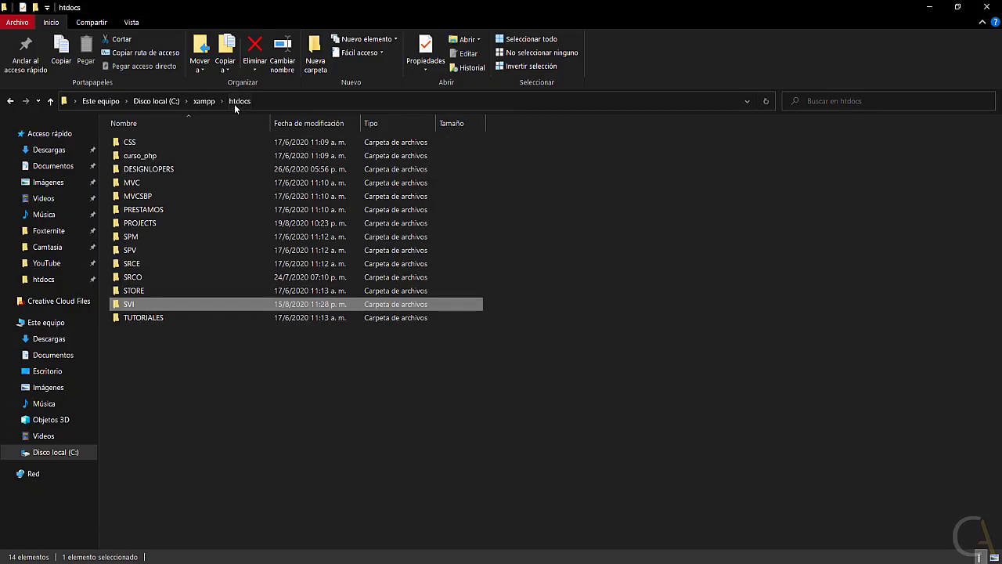
double_click(128, 305)
double_click(139, 157)
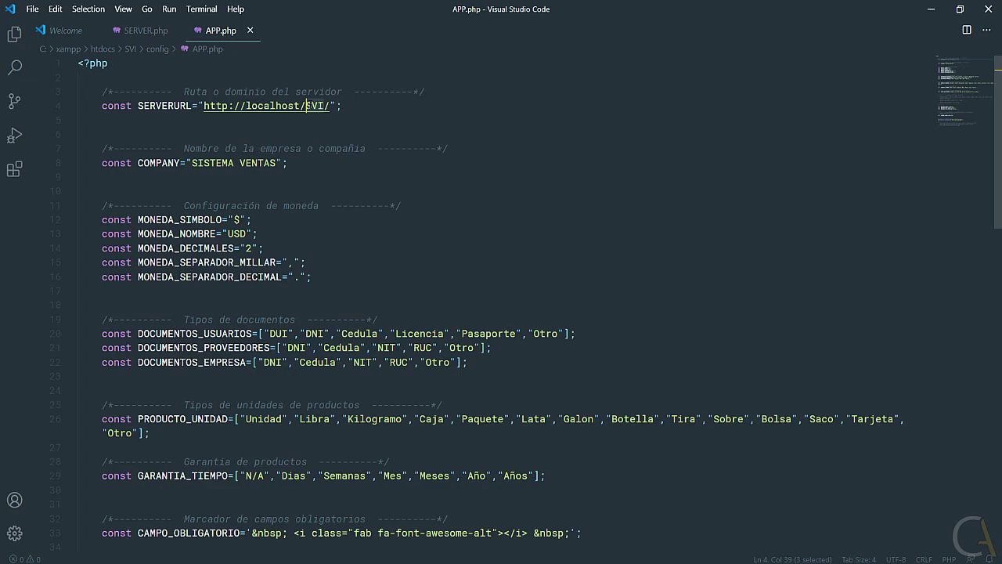
click(332, 109)
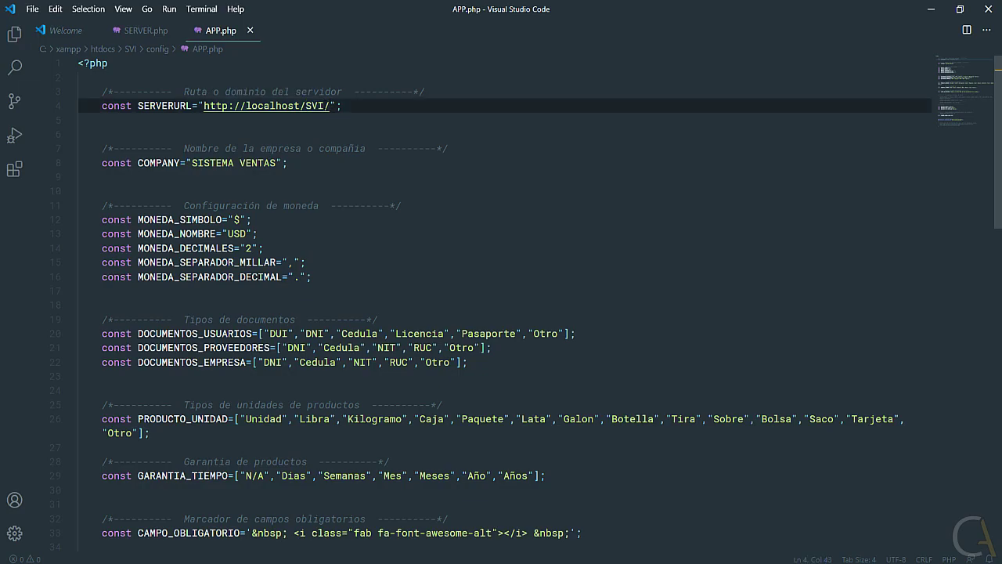
key(Left)
key(ctrl+shift+Left)
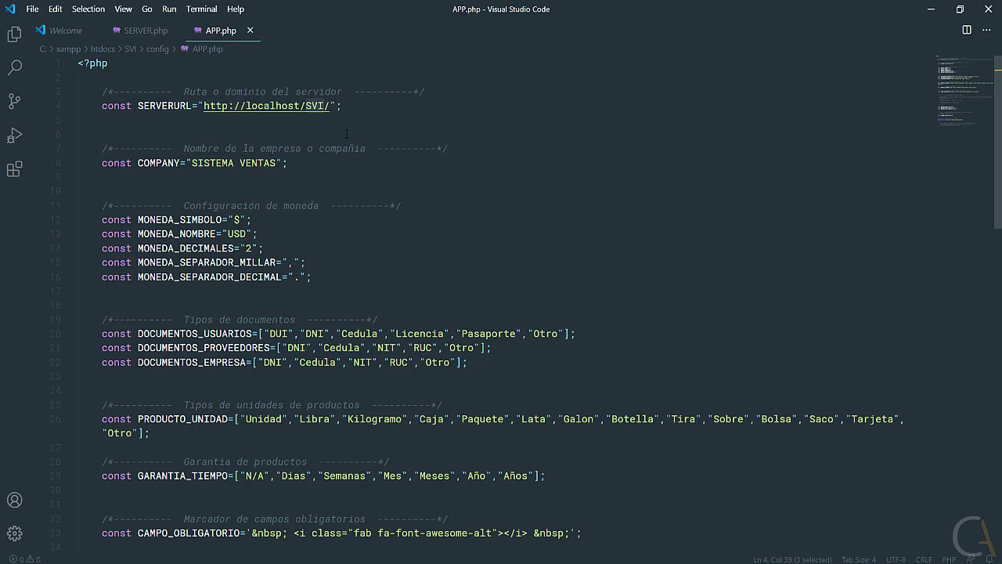
drag(343, 106, 102, 106)
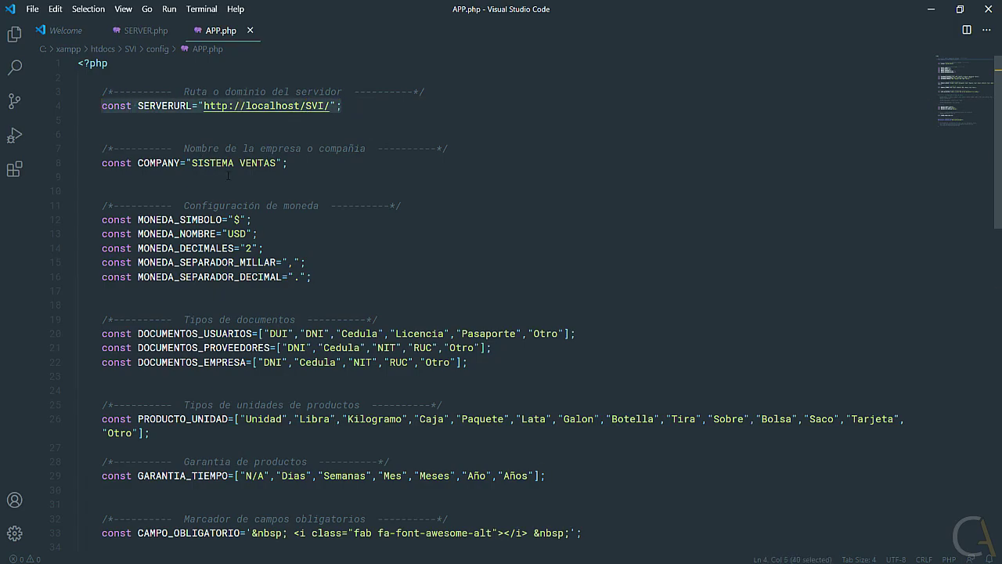
double_click(159, 163)
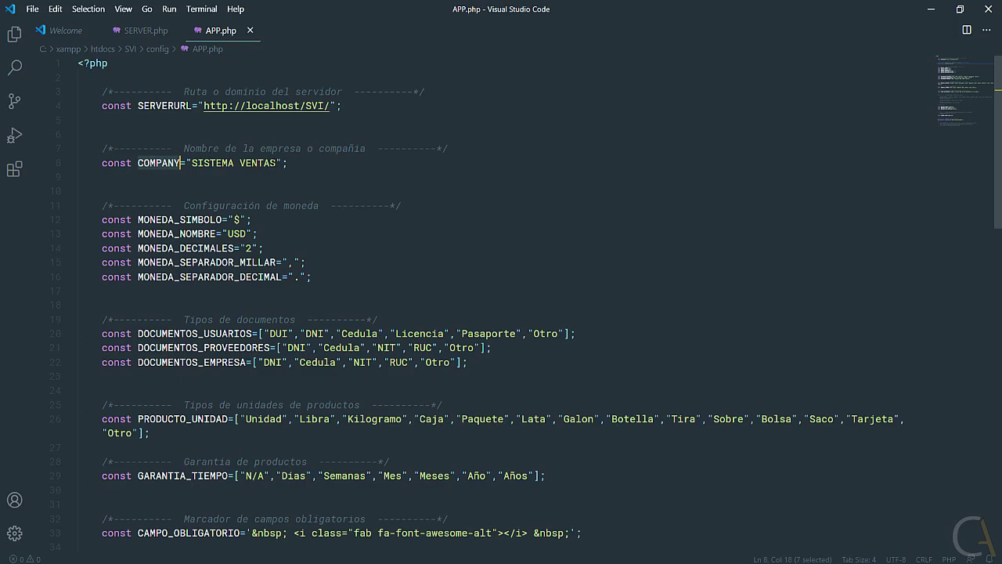
drag(277, 163, 192, 162)
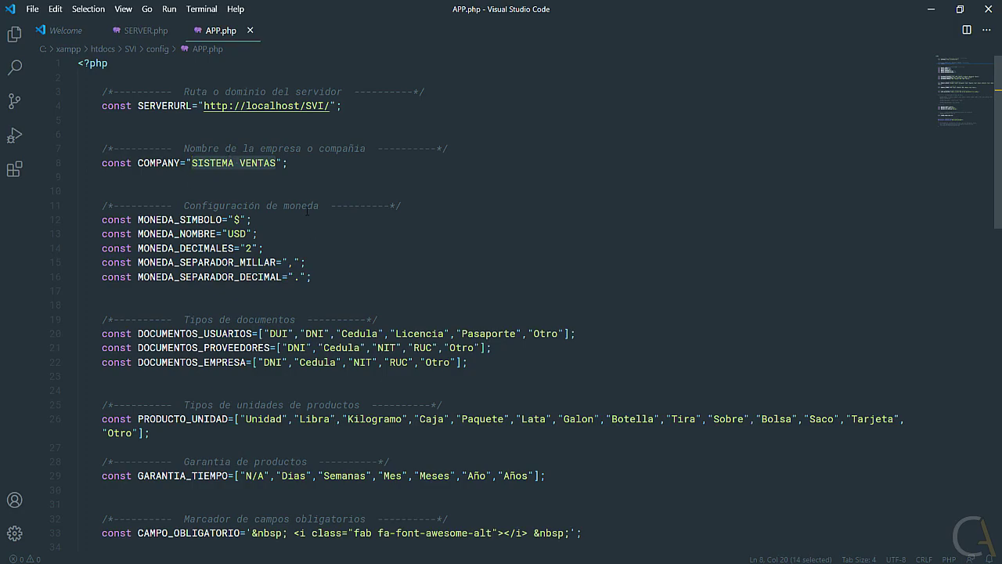
scroll(261, 210, down, 1)
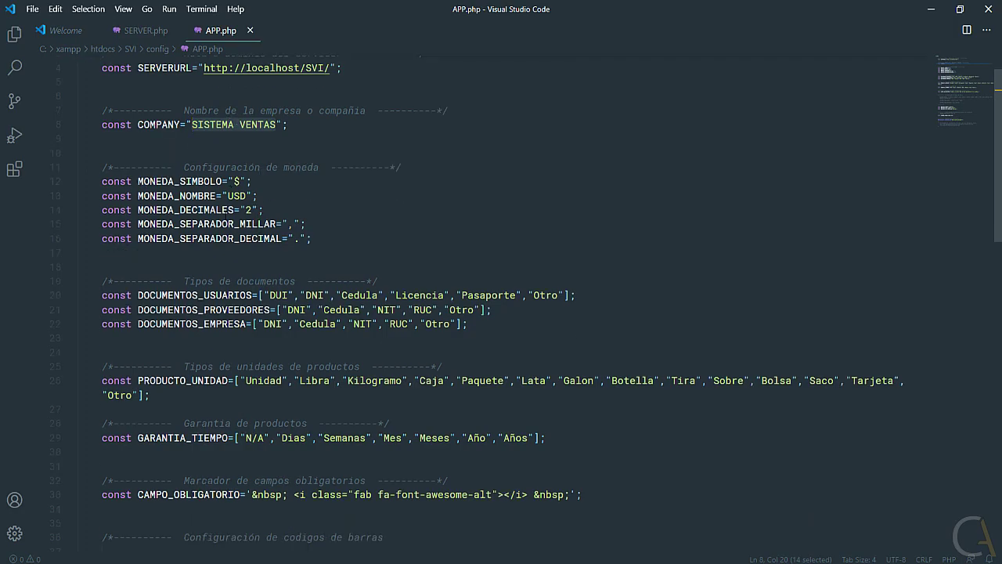
drag(240, 181, 233, 181)
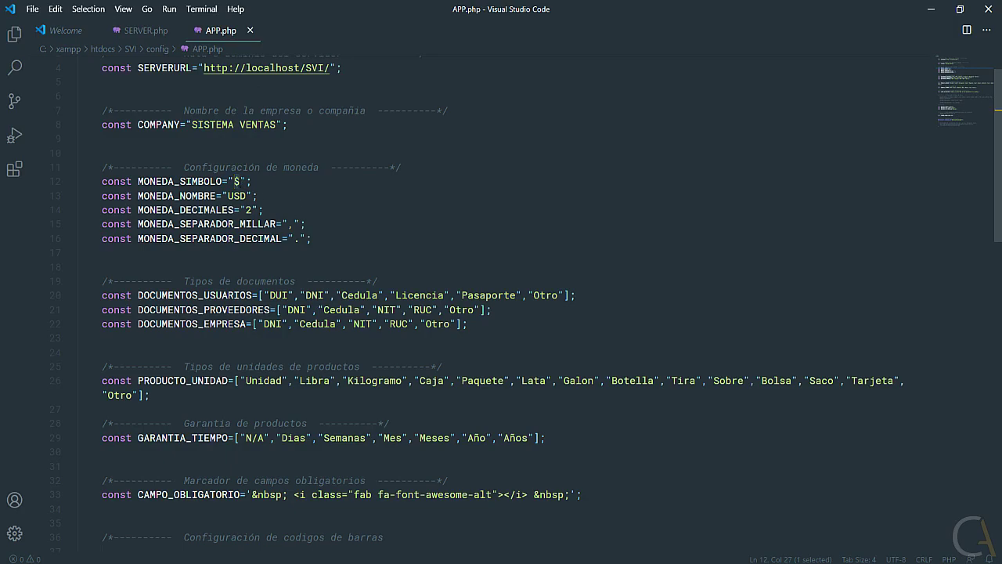
key(Right)
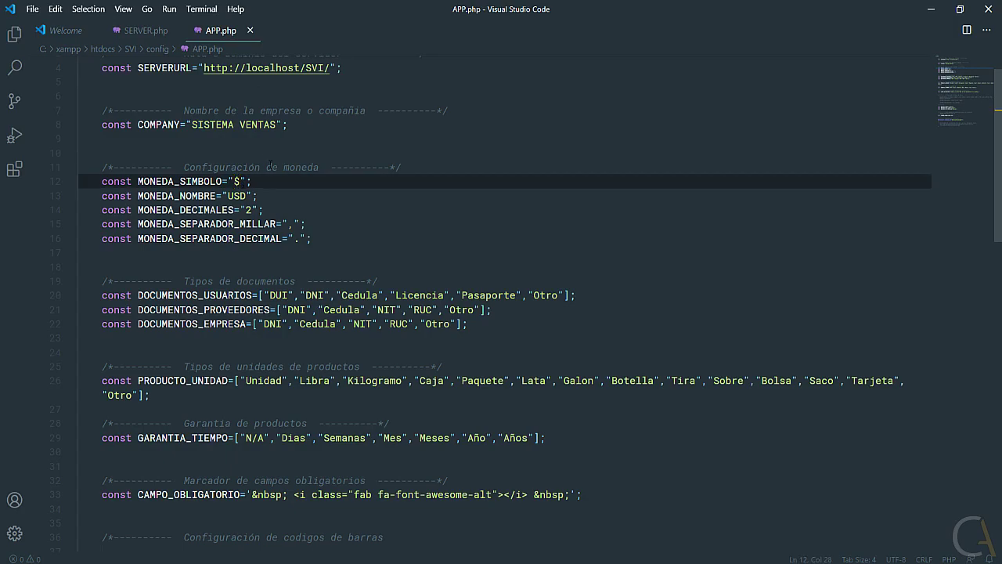
key(shift+Left)
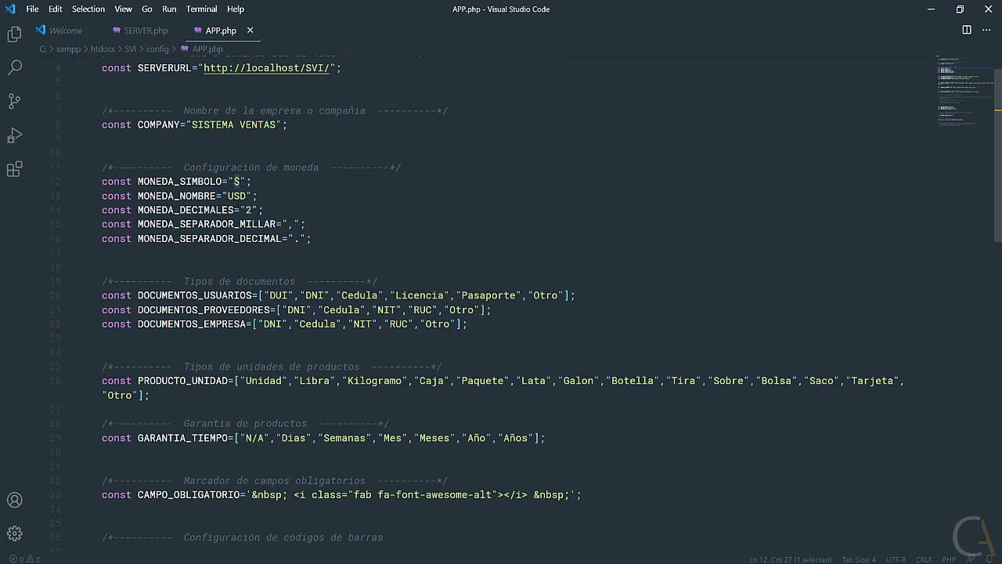
drag(246, 195, 229, 196)
drag(253, 210, 245, 210)
drag(291, 224, 296, 224)
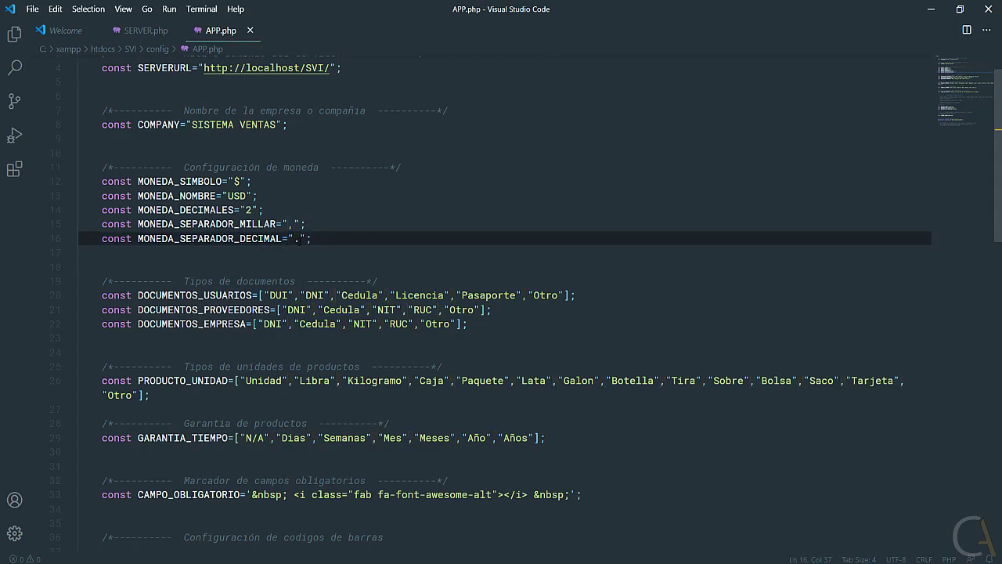
drag(294, 238, 300, 238)
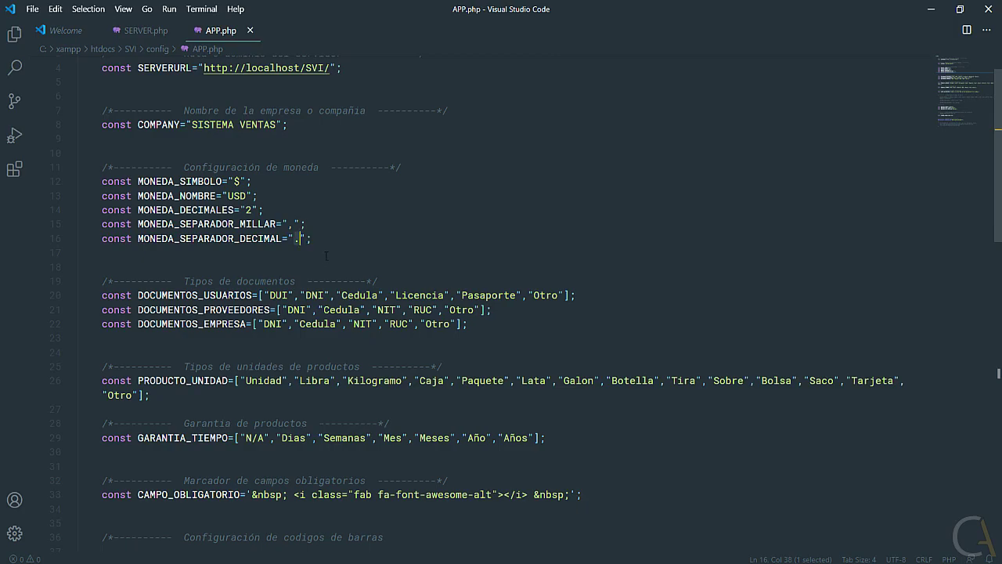
click(294, 223)
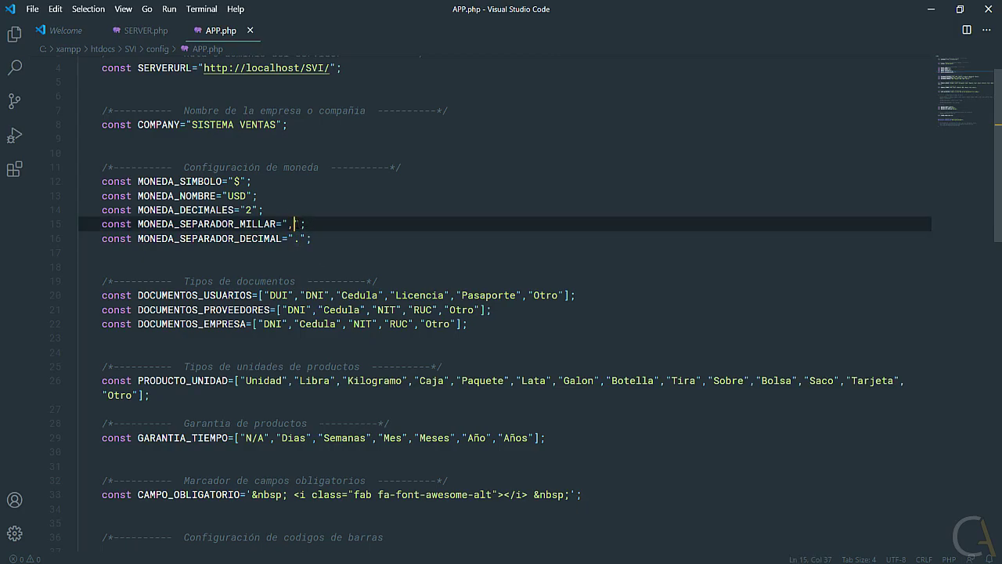
drag(313, 238, 198, 238)
key(shift+Left)
key(shift+Left)
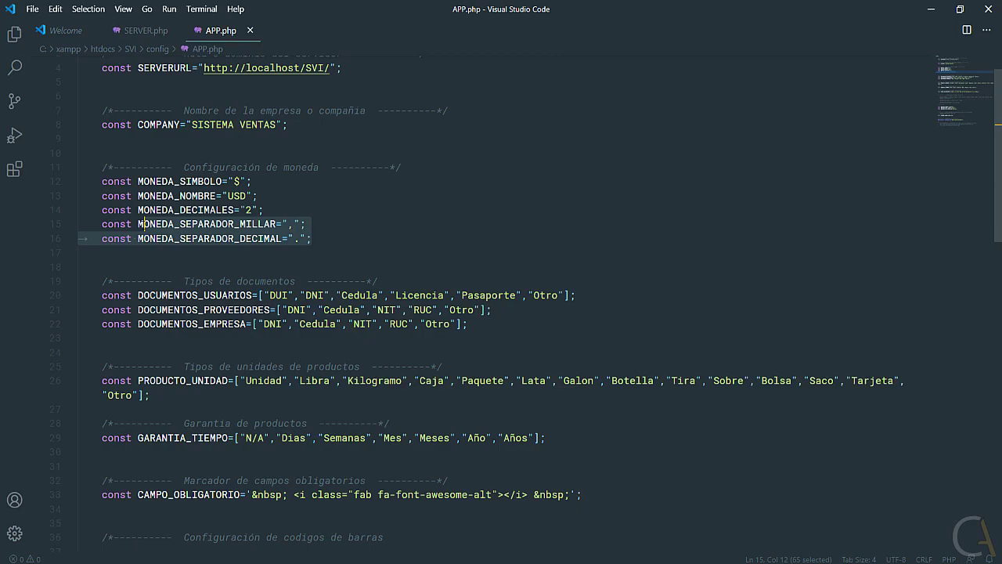
click(325, 241)
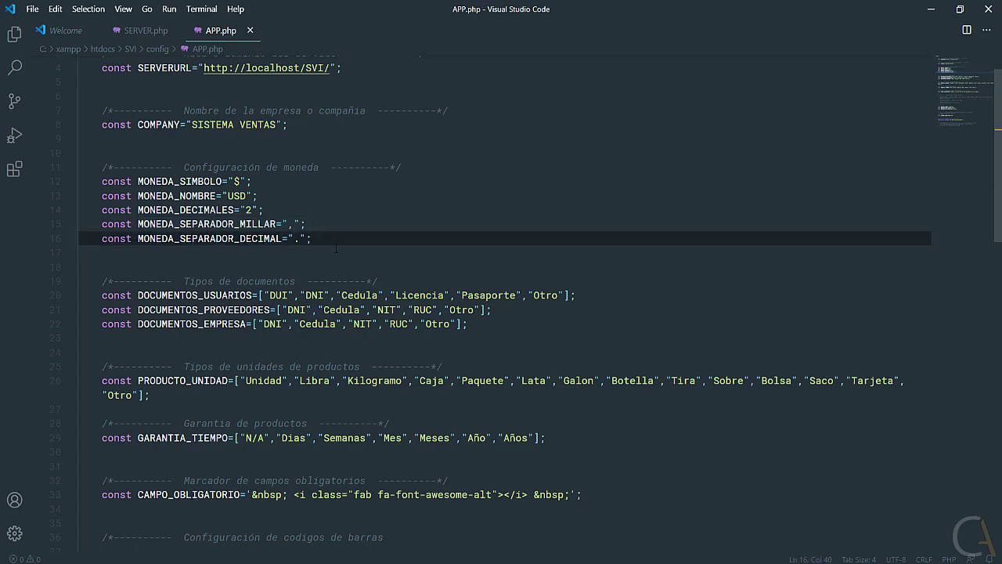
scroll(281, 261, down, 2)
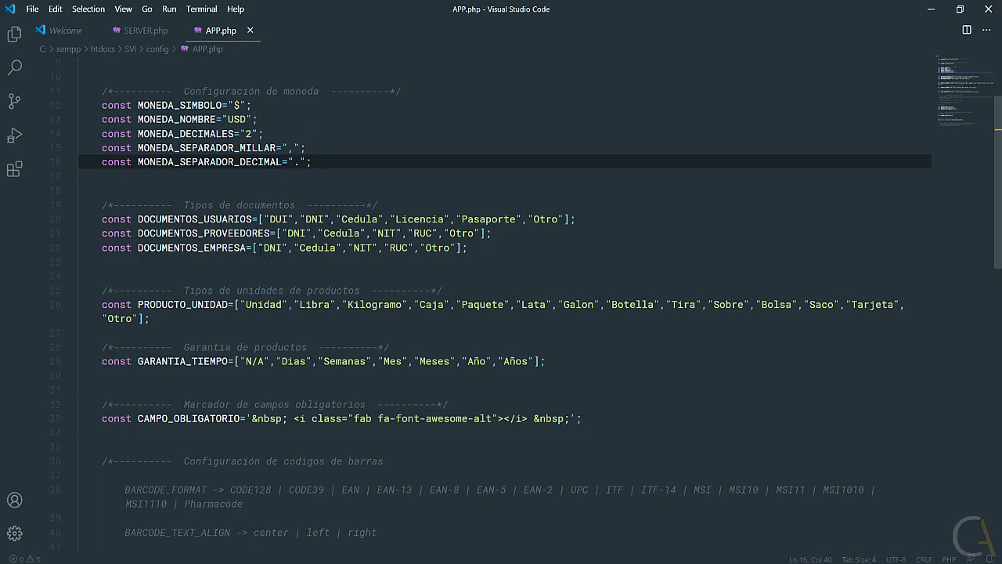
click(222, 219)
click(235, 232)
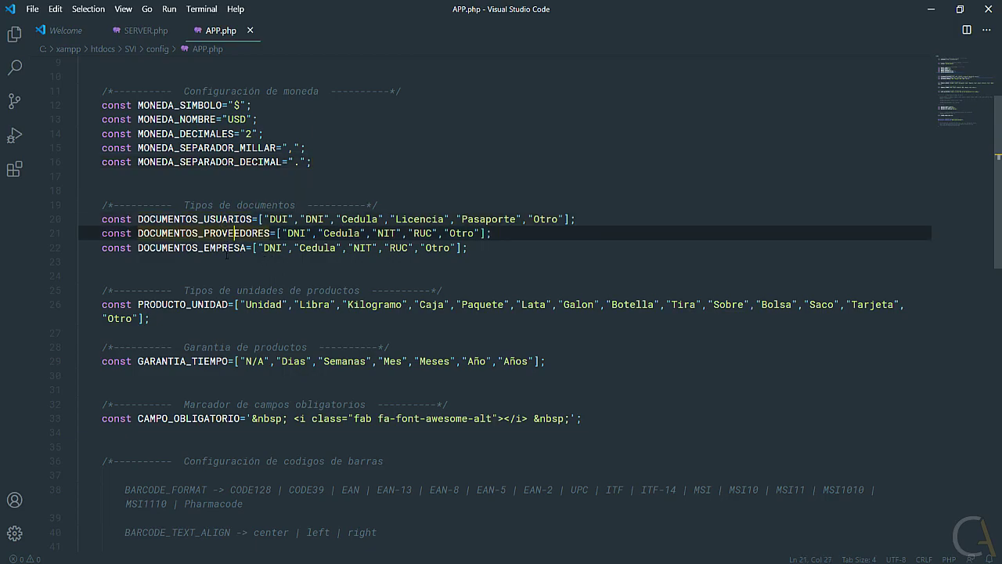
click(227, 248)
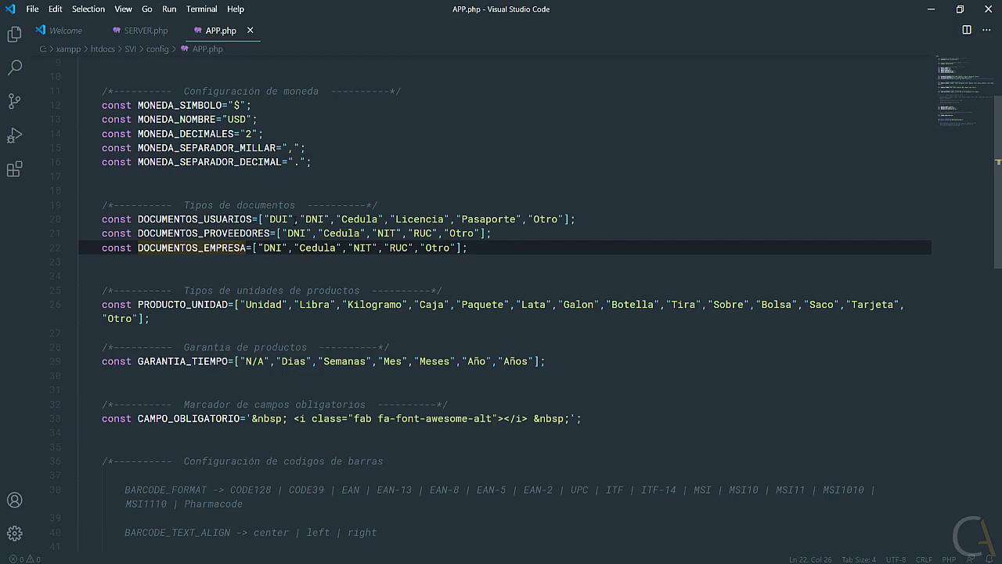
drag(270, 219, 294, 219)
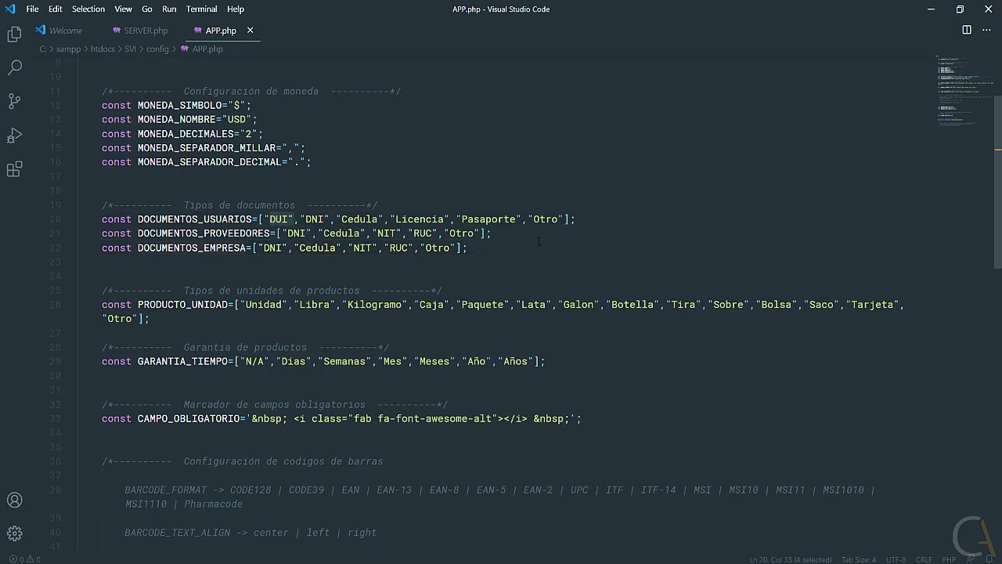
click(373, 233)
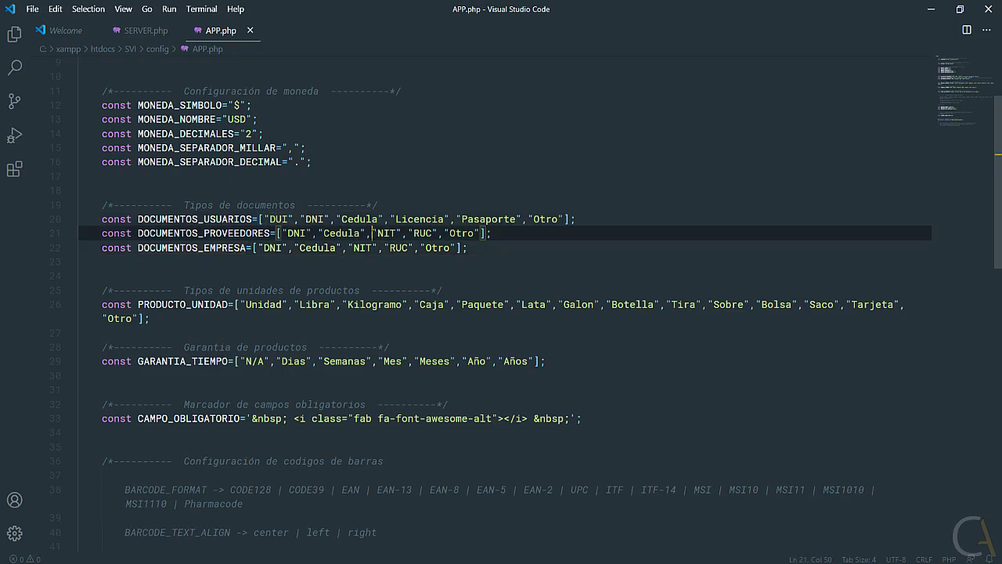
click(480, 232)
text(,")
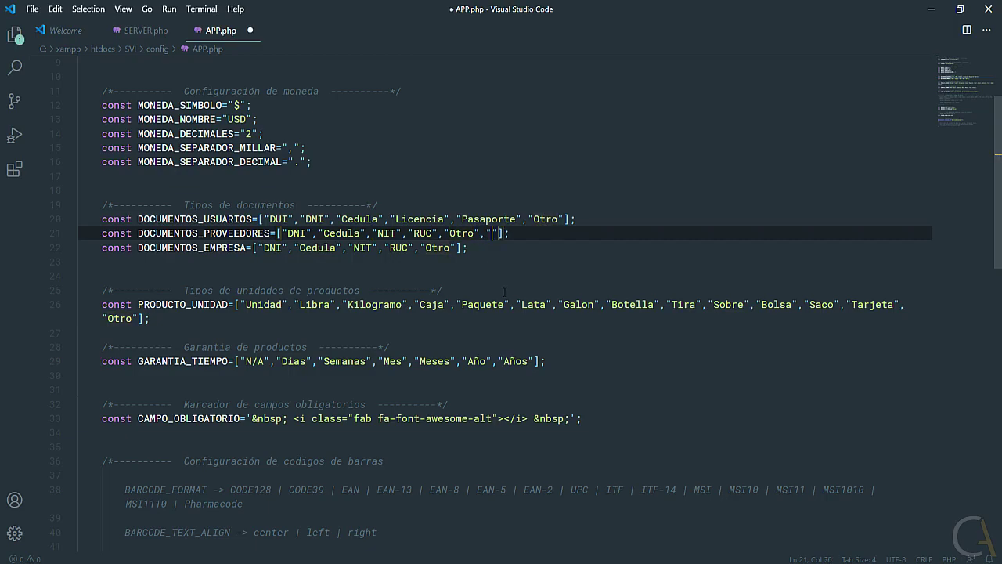
key(Right)
key(BackSpace)
key(BackSpace)
key(BackSpace)
drag(474, 251, 102, 220)
scroll(282, 290, down, 1)
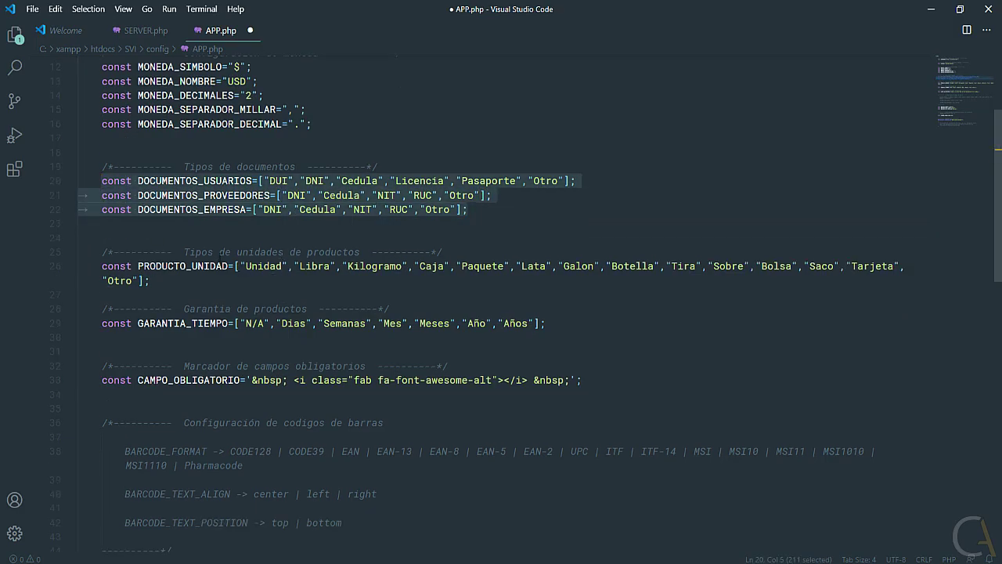
click(301, 252)
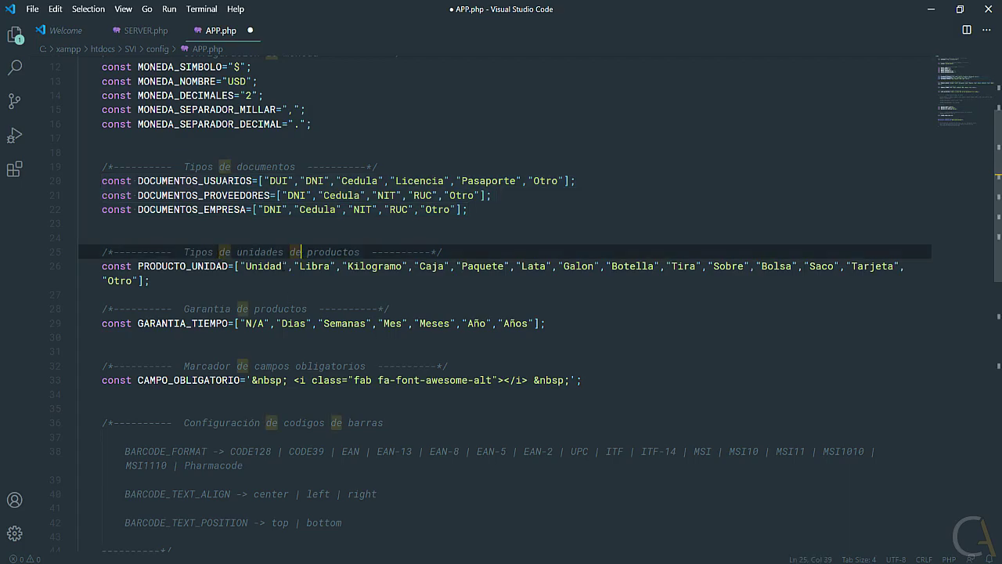
key(Down)
key(Right)
key(Right)
key(Right)
key(Right)
key(Right)
key(Right)
key(Right)
key(Right)
key(Right)
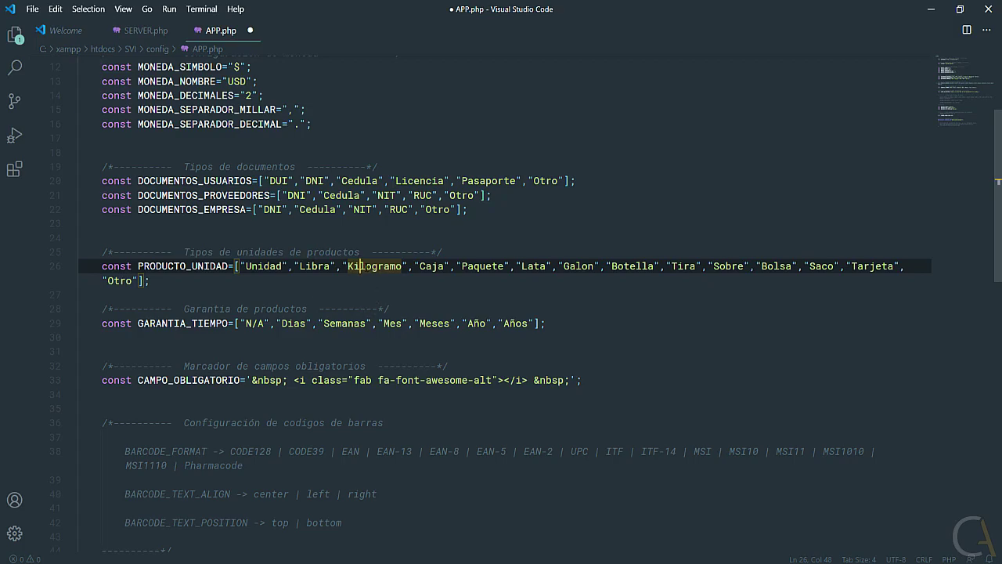
click(437, 219)
drag(137, 281, 102, 280)
click(140, 280)
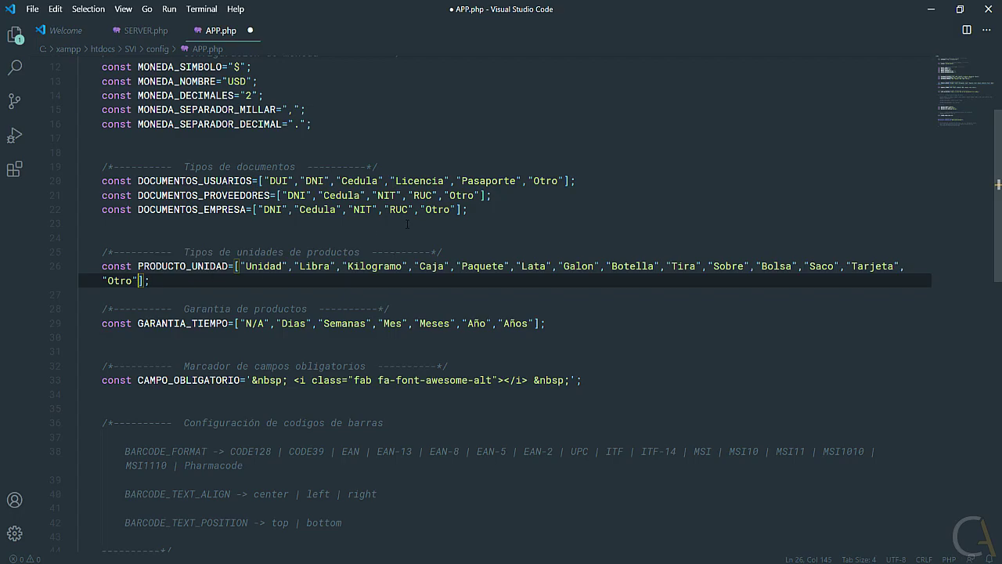
scroll(327, 266, down, 2)
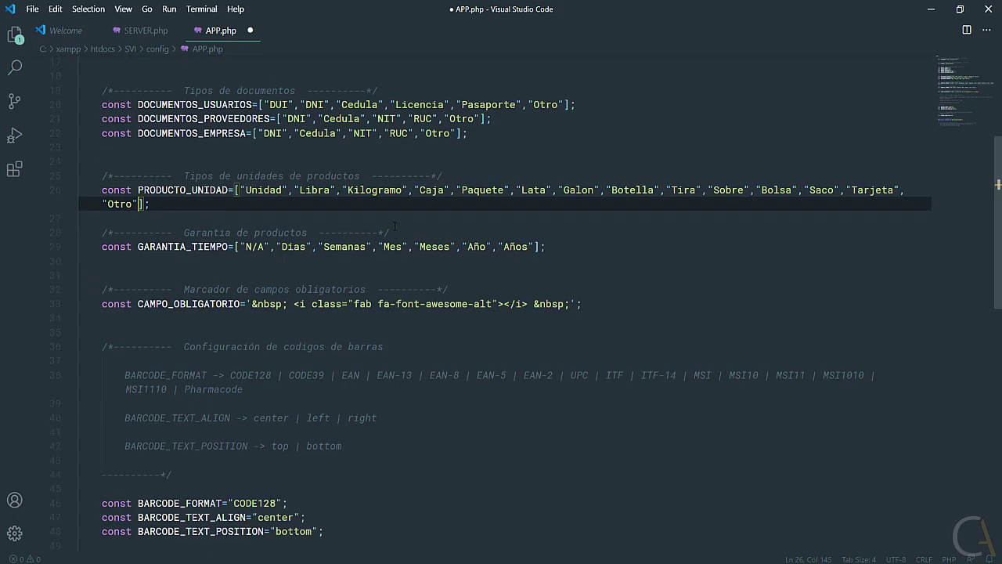
Inspect the GARANTIA_TIEMPO constant and its warranty time values on line 29.
drag(138, 247, 228, 247)
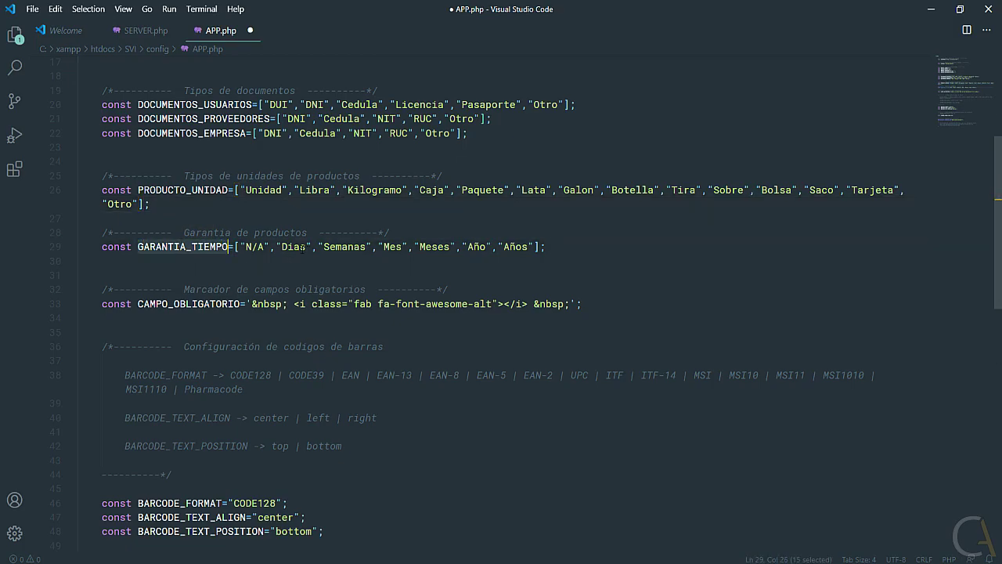
click(306, 248)
click(343, 247)
click(396, 247)
drag(426, 247, 433, 247)
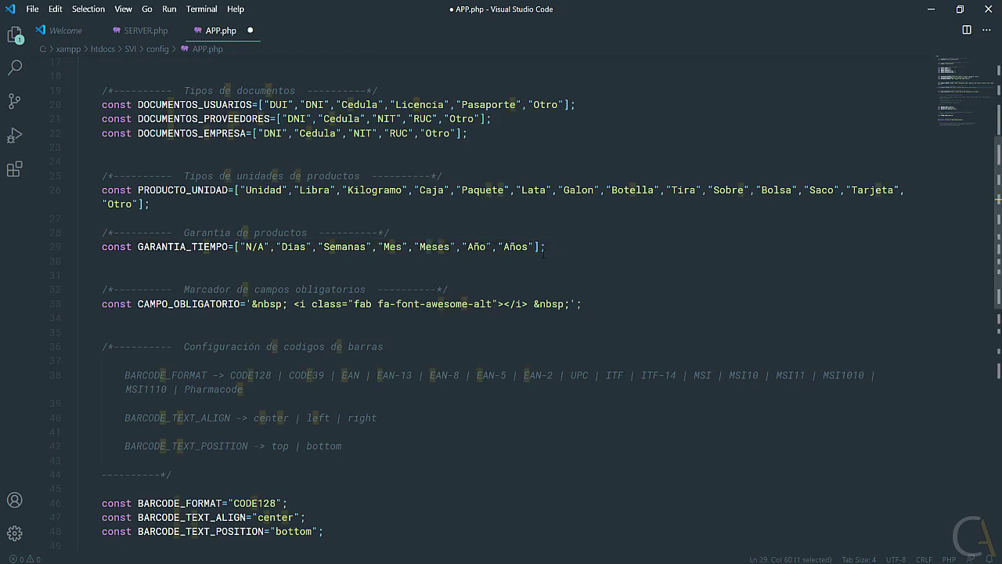
scroll(552, 251, down, 1)
scroll(423, 245, down, 1)
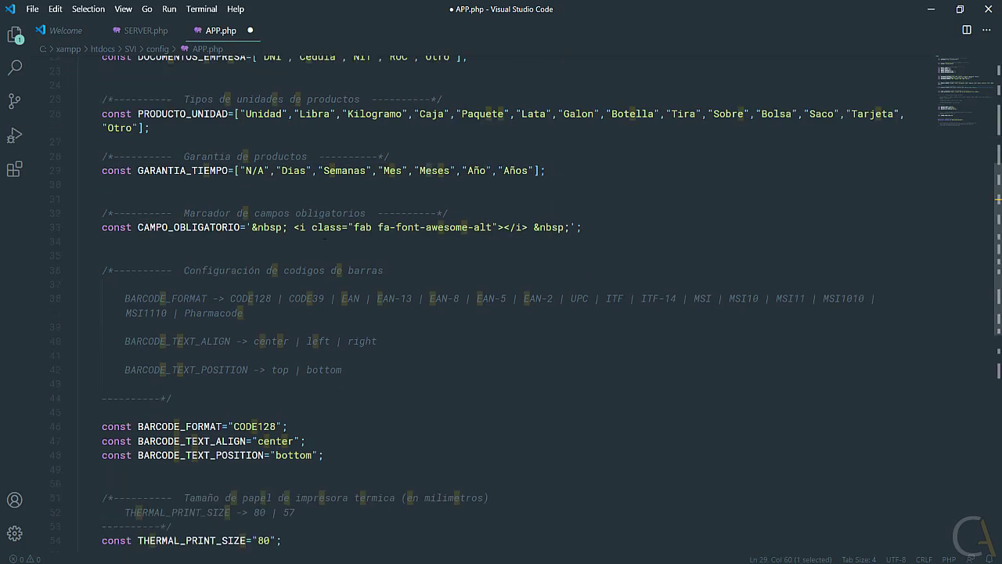
Select the fa-font-awesome-alt icon tag in CAMPO_OBLIGATORIO, then return to the SISTEMA VENTAS dashboard.
drag(288, 227, 530, 227)
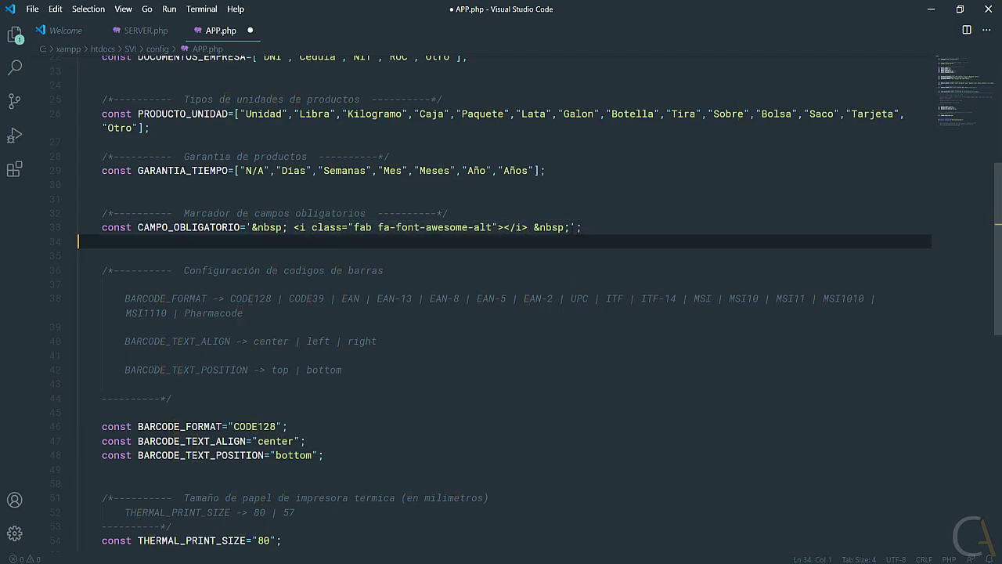
drag(529, 227, 294, 227)
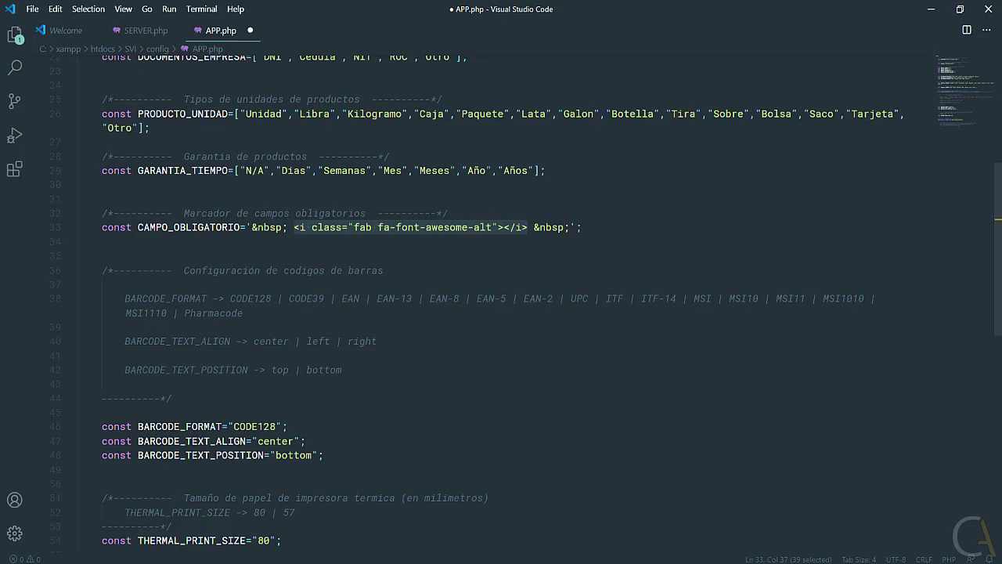
key(alt+Tab)
click(476, 11)
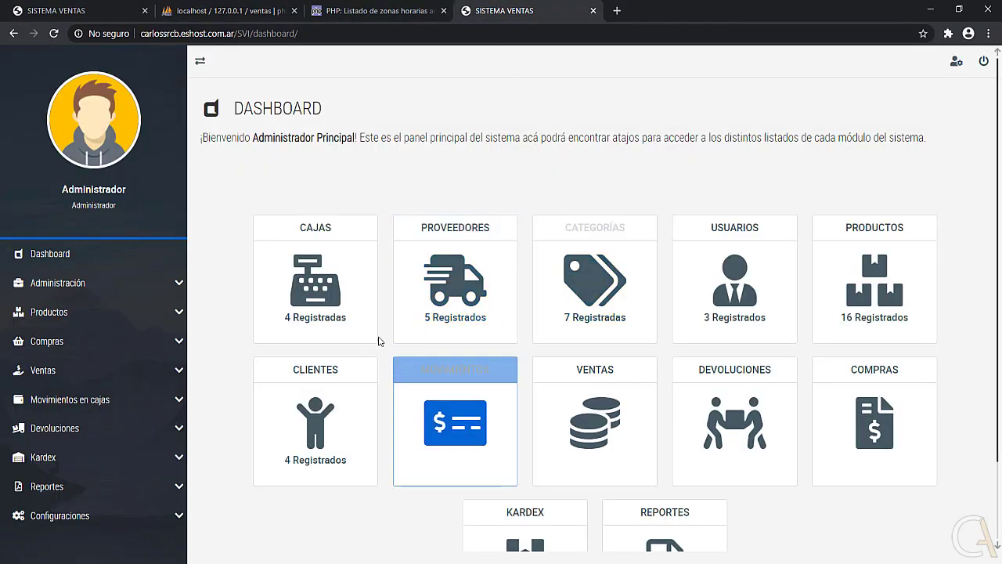
Open Administración > Nueva caja and focus the Numero de caja field.
click(92, 284)
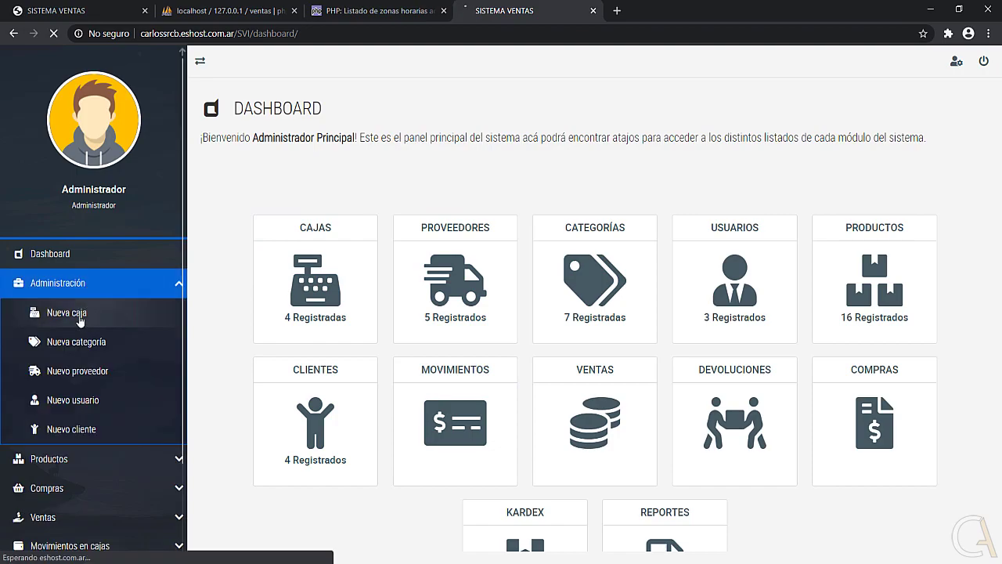
click(81, 317)
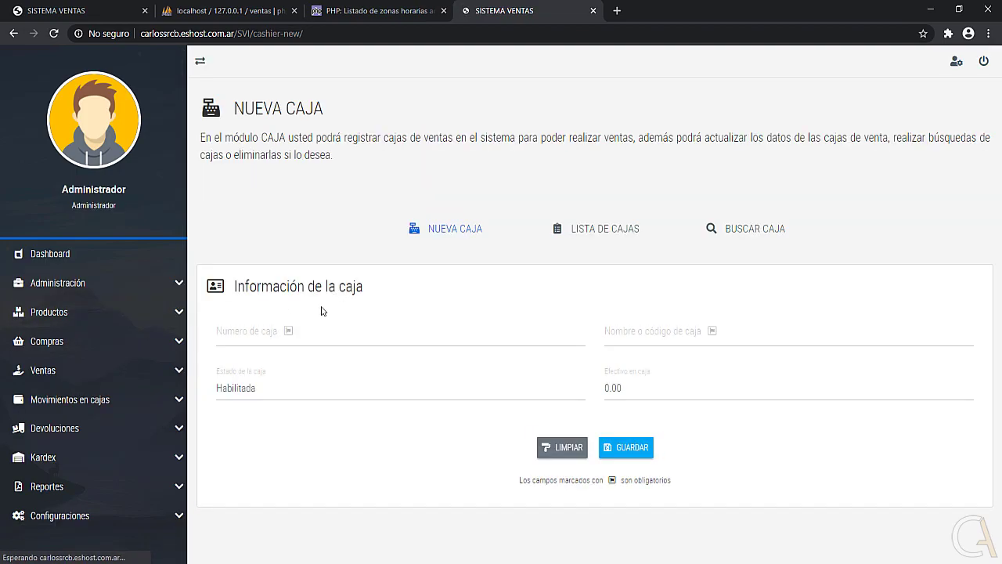
click(290, 335)
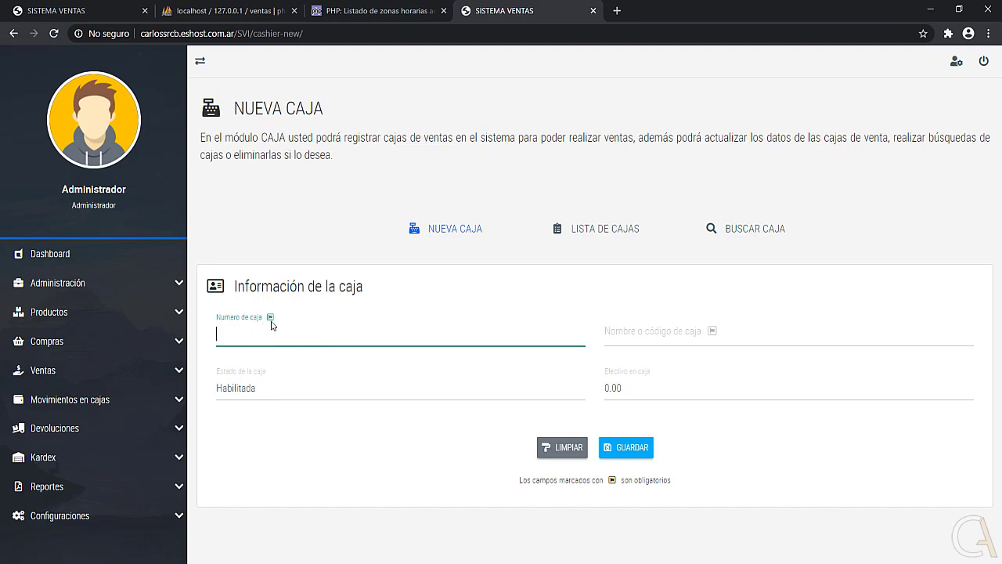
Compare the form with APP.php in the editor, then select Chrome's web address.
key(alt+Tab)
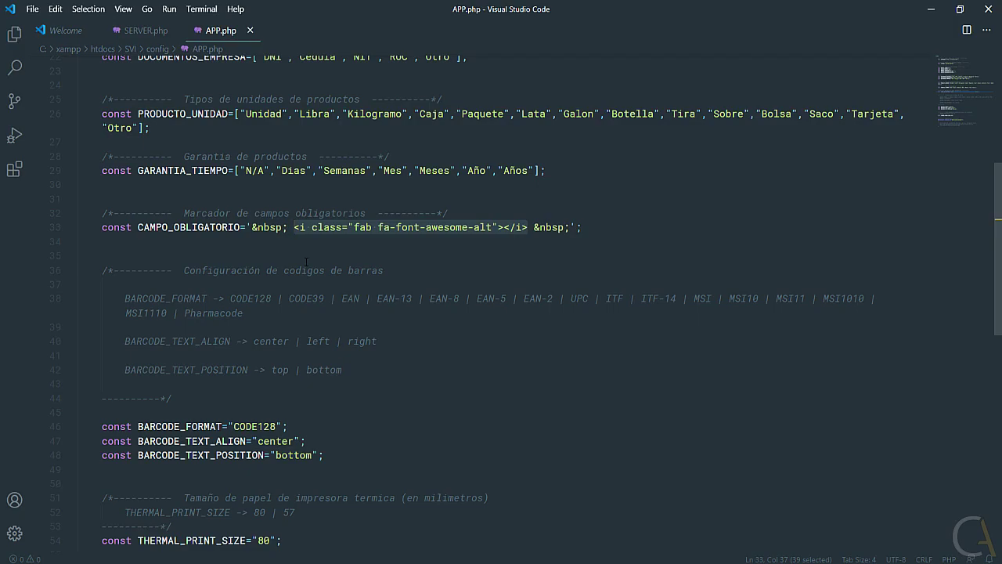
key(alt+Tab)
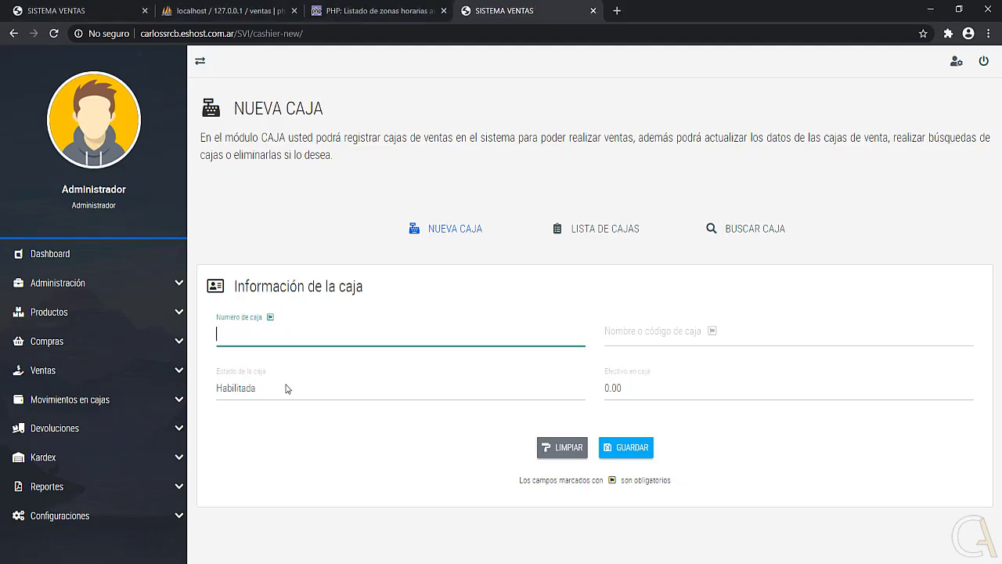
click(321, 34)
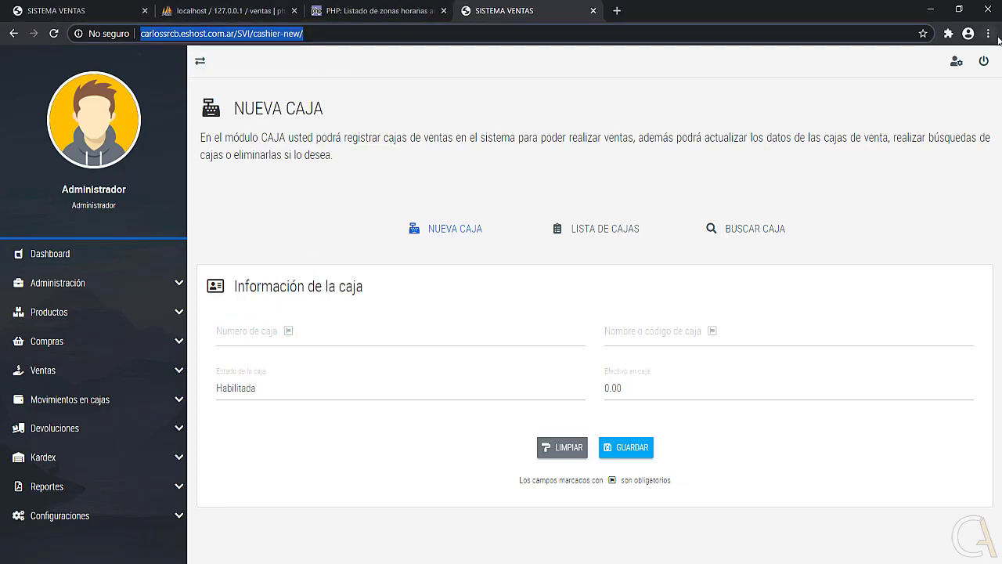
Search Google for 'font awesome' and open the fontawesome.com site.
text(fo)
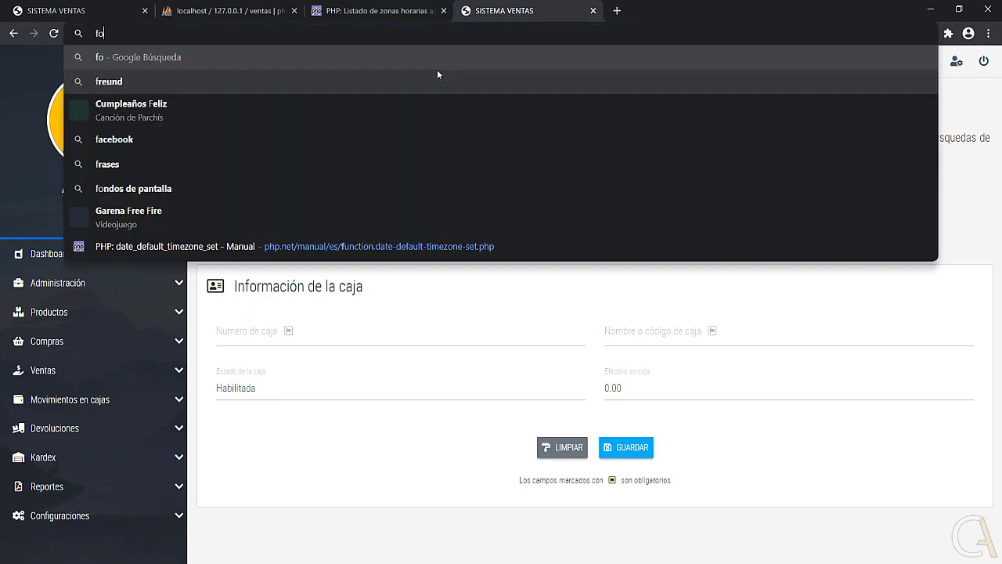
text(nt awesome)
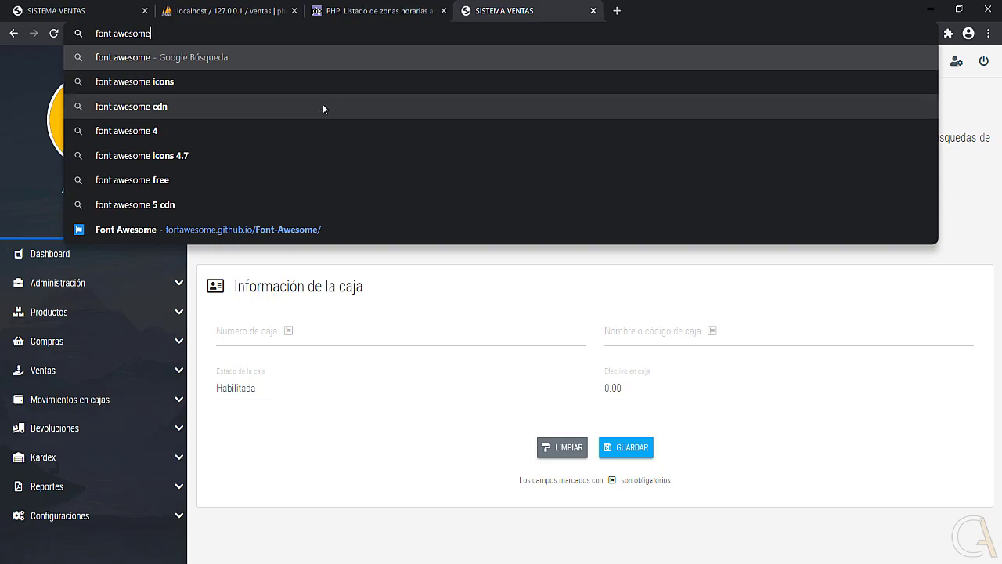
click(149, 58)
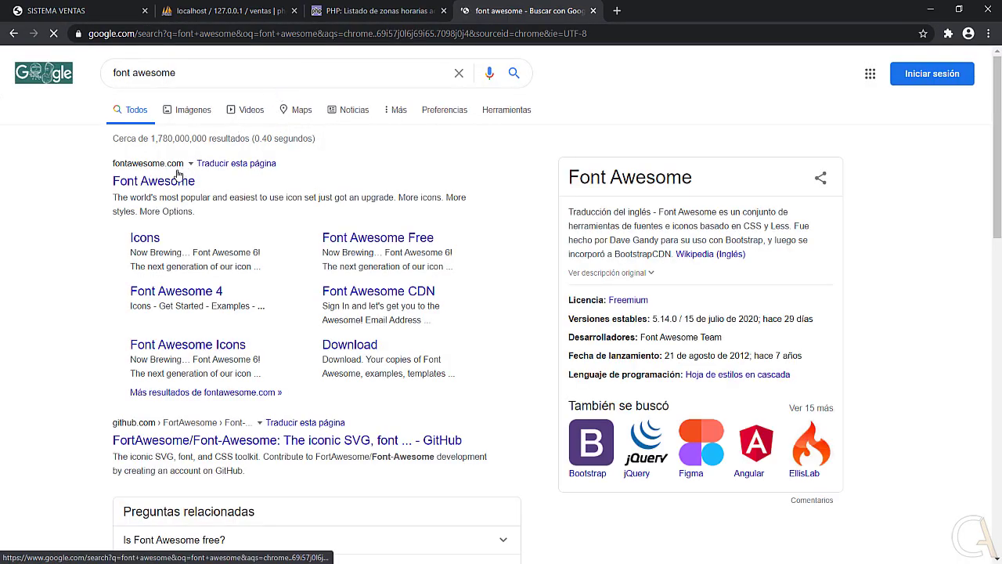
click(156, 180)
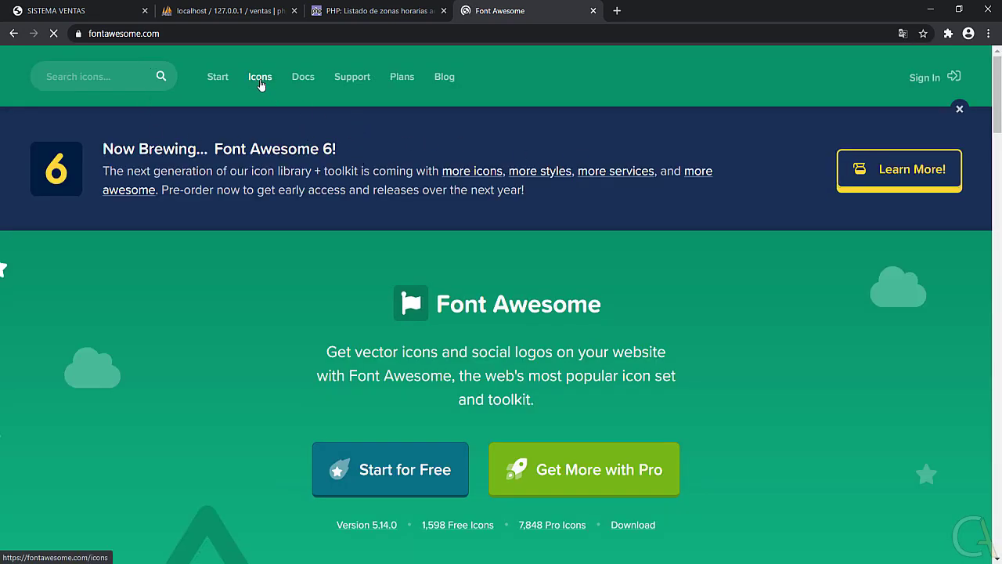
Open the Font Awesome icon gallery and filter it to Free icons only.
click(265, 82)
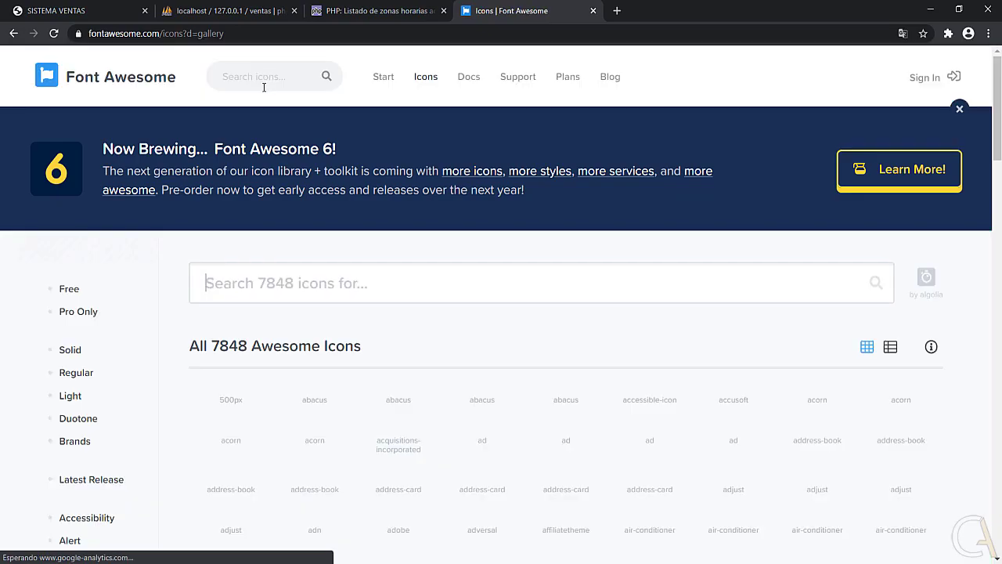
scroll(172, 259, down, 1)
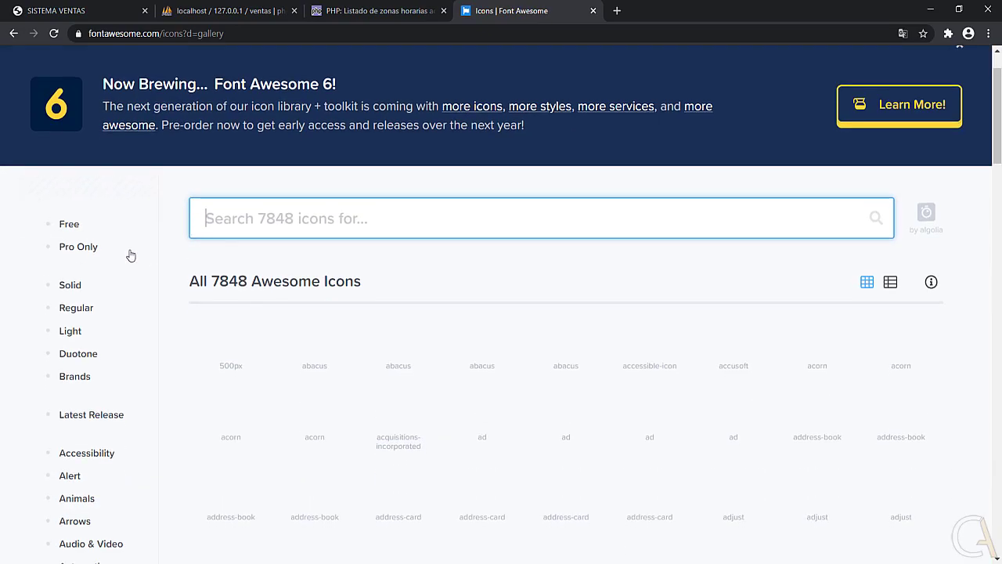
click(69, 226)
scroll(202, 267, down, 2)
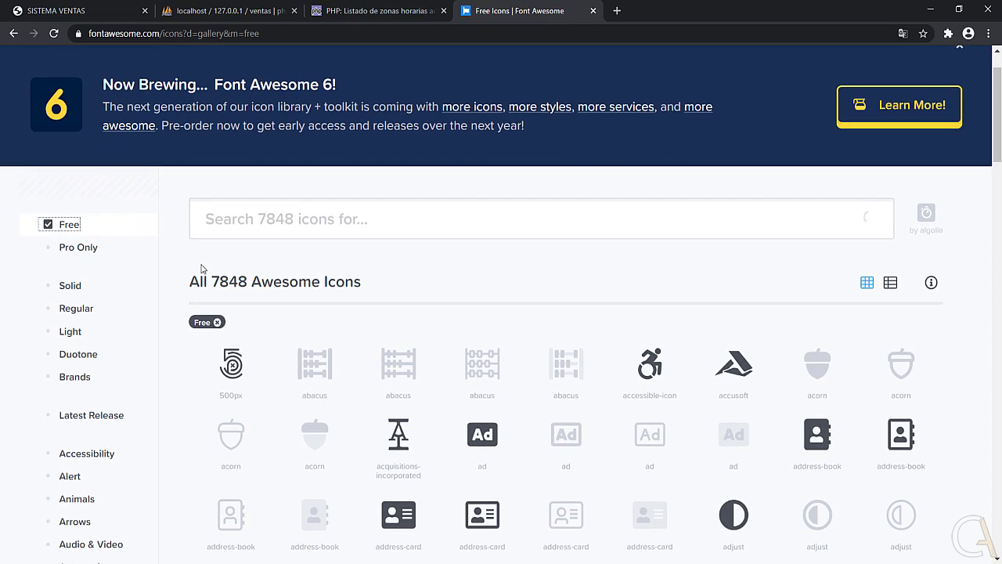
scroll(188, 246, down, 1)
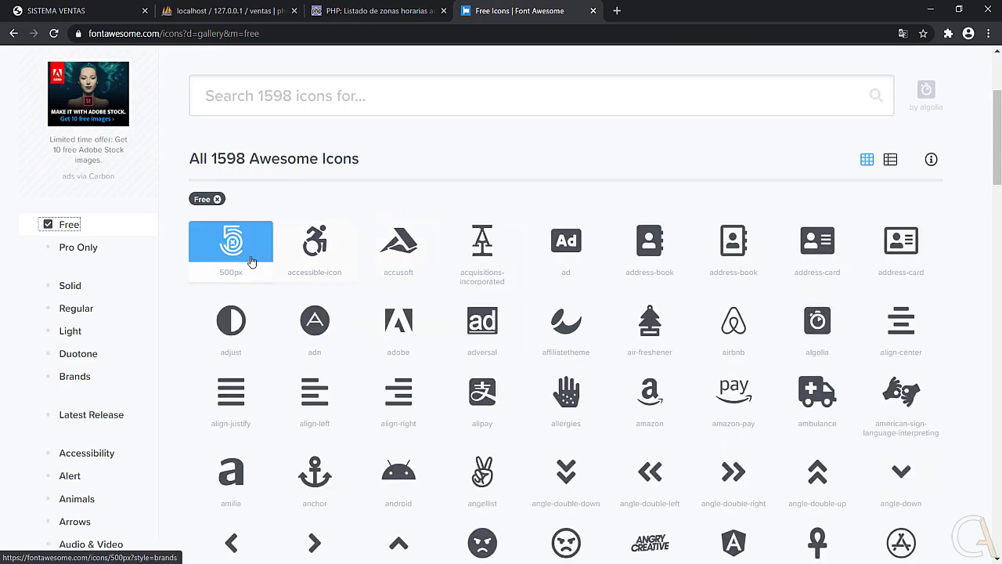
scroll(245, 259, down, 3)
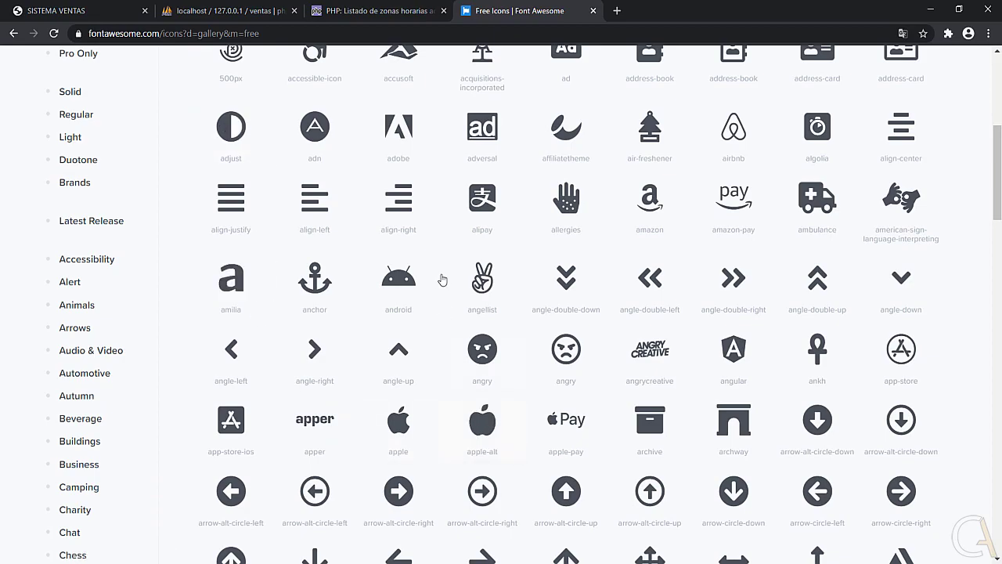
scroll(566, 349, down, 3)
scroll(375, 347, up, 10)
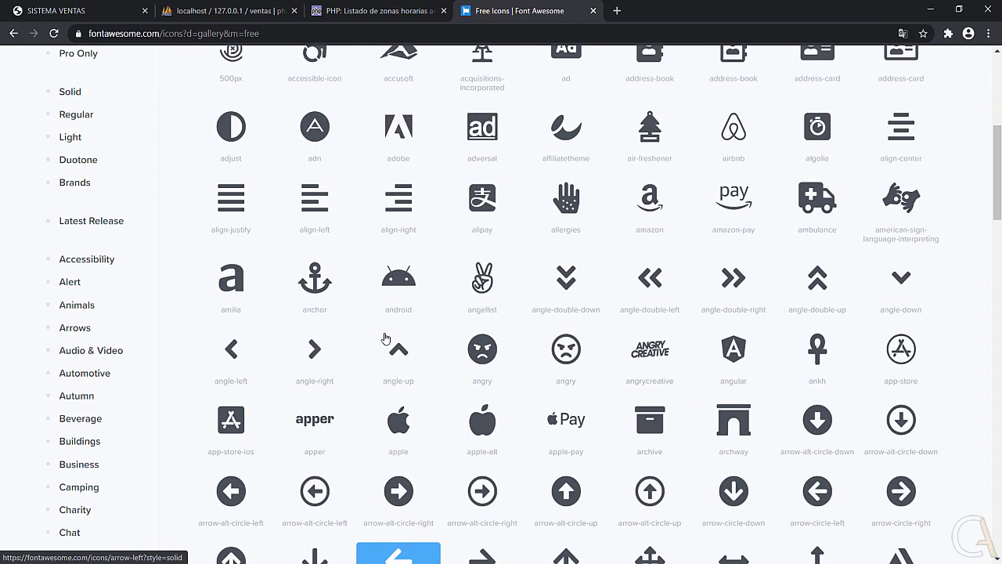
Search the gallery, open the star icon and copy its <i class="far fa-star"></i> snippet.
click(264, 284)
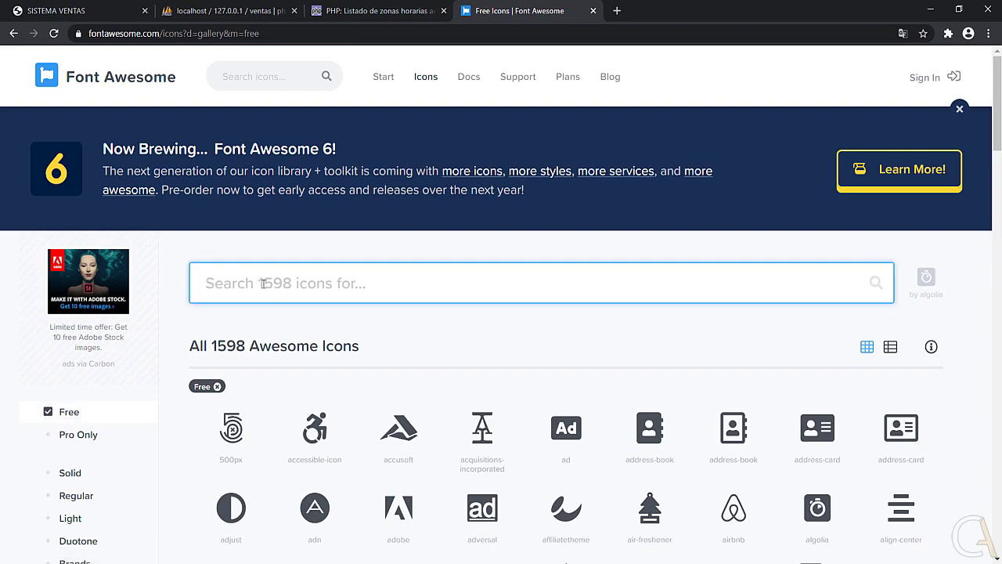
text(start)
scroll(258, 277, down, 1)
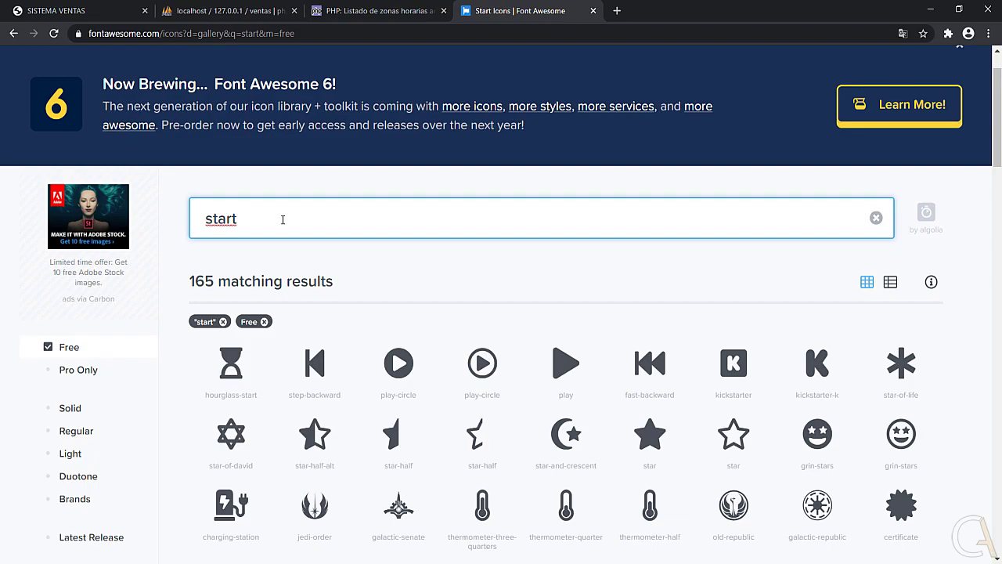
scroll(282, 219, down, 1)
click(728, 376)
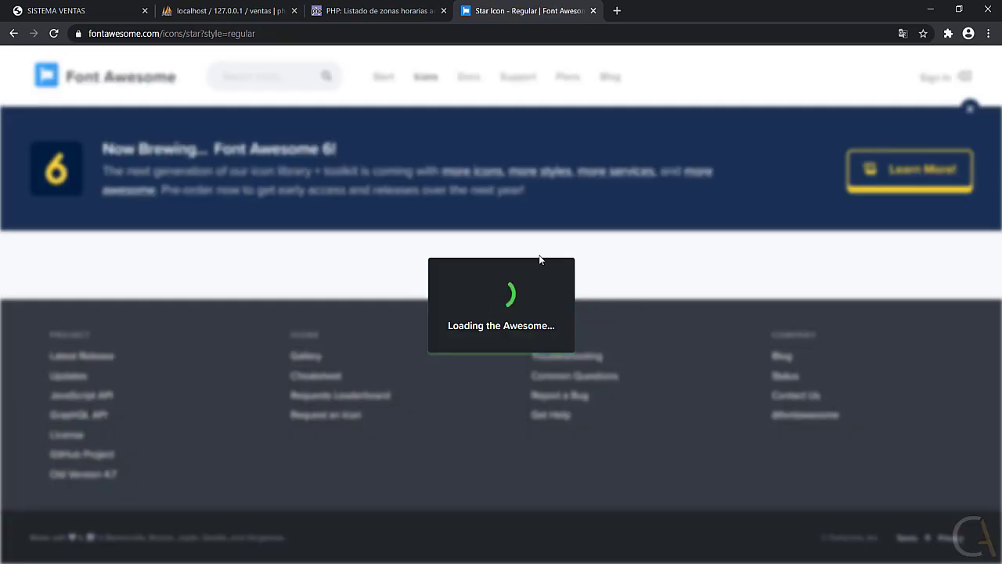
scroll(306, 241, down, 1)
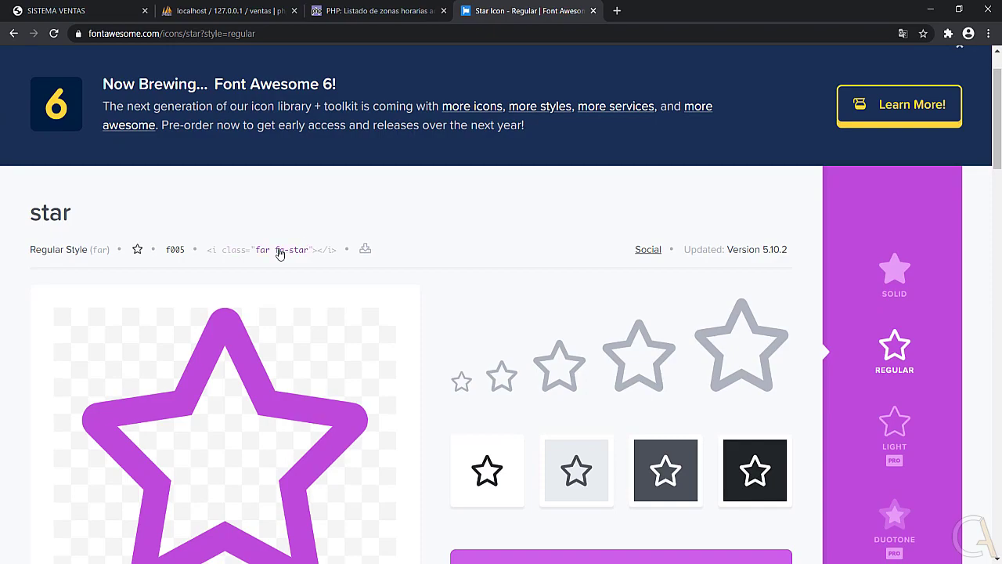
click(319, 252)
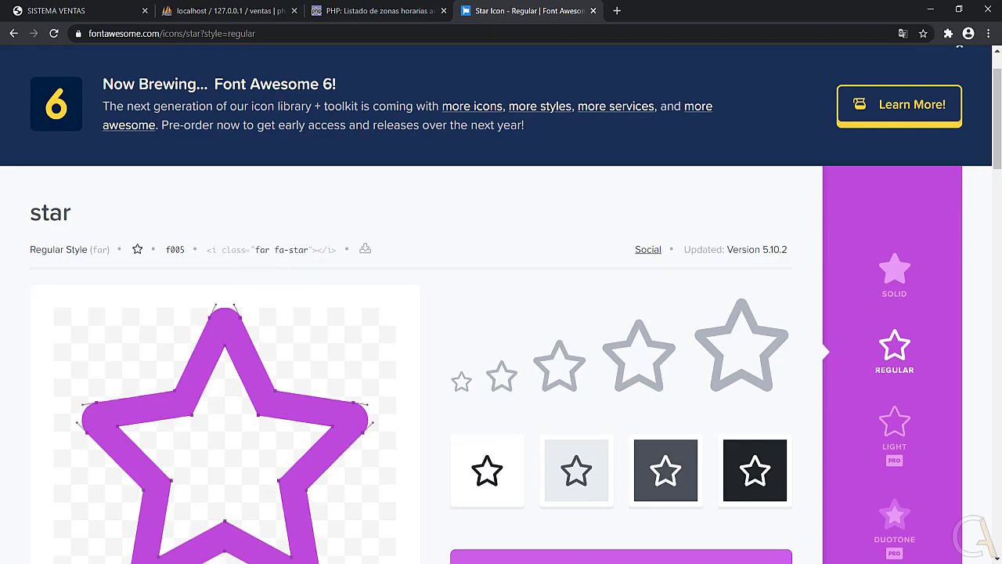
key(alt+Tab)
right_click(452, 235)
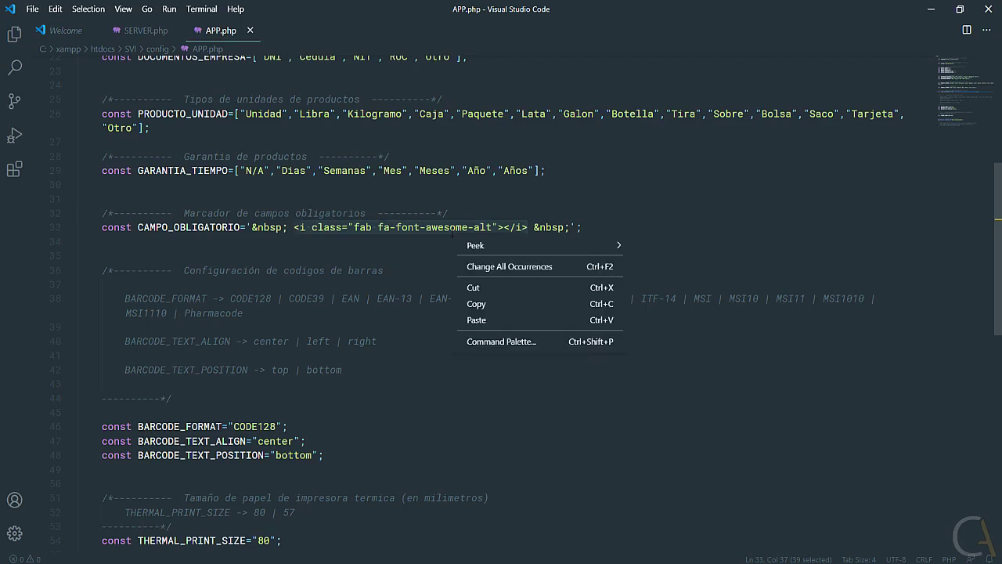
click(474, 320)
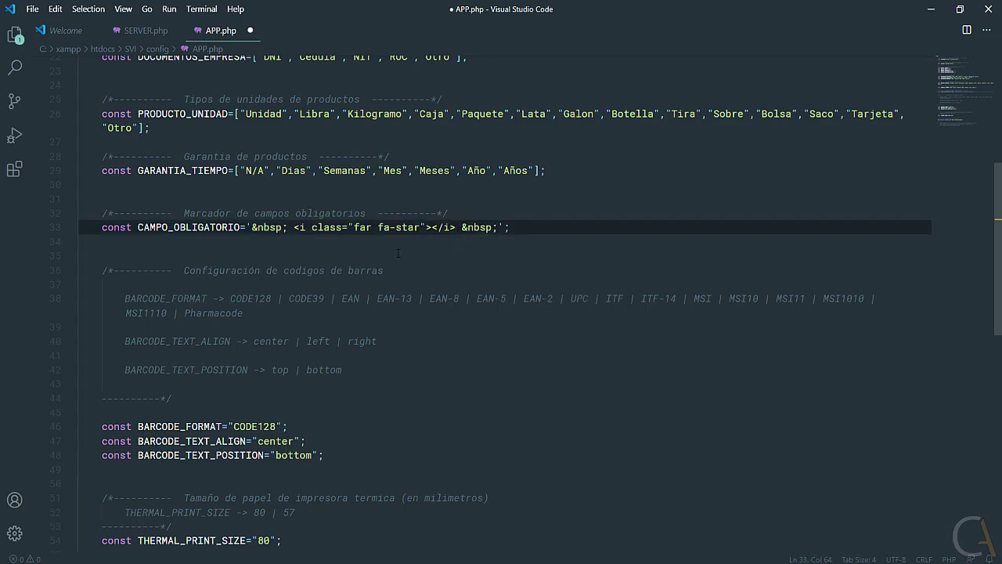
drag(457, 227, 295, 228)
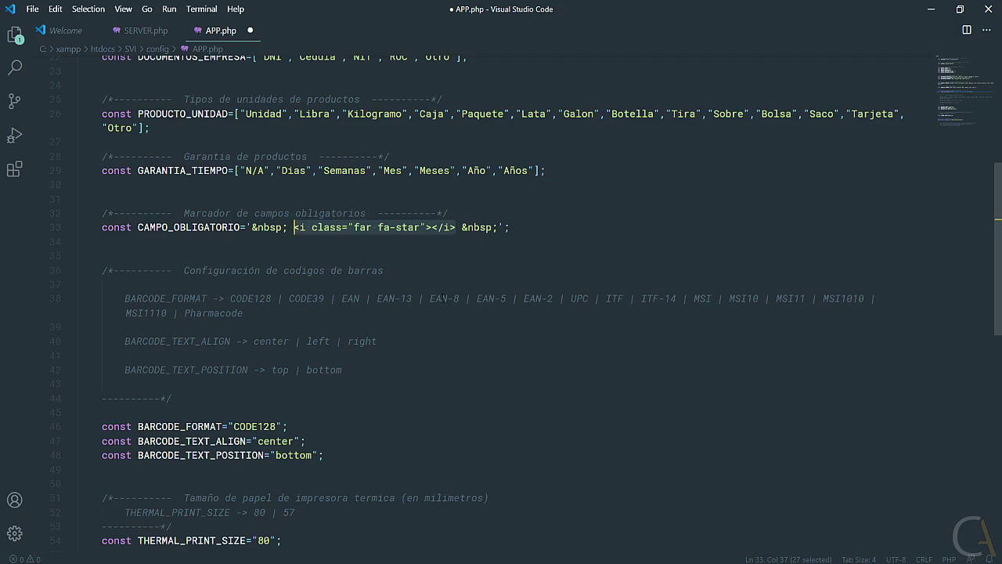
scroll(374, 271, down, 3)
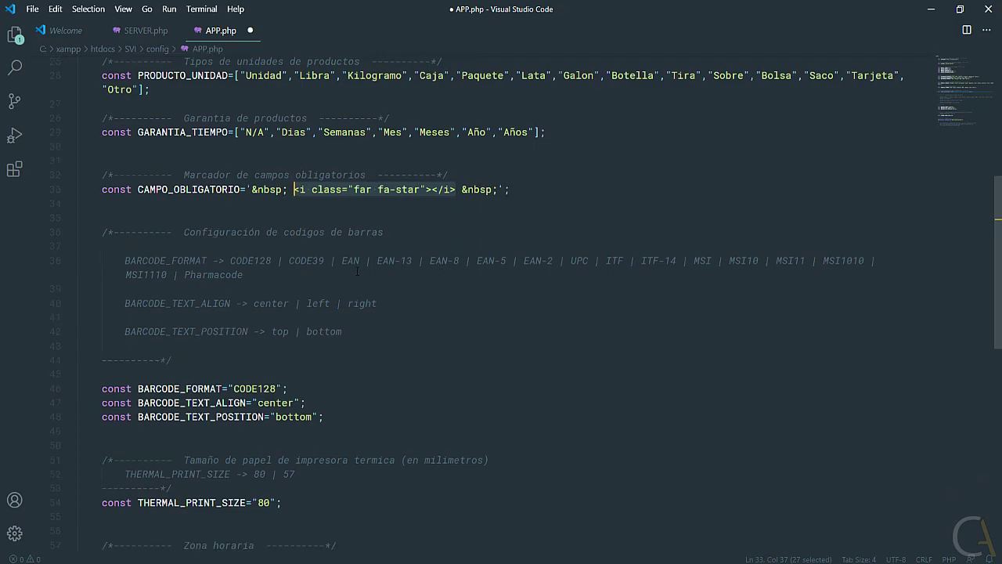
drag(324, 340, 100, 157)
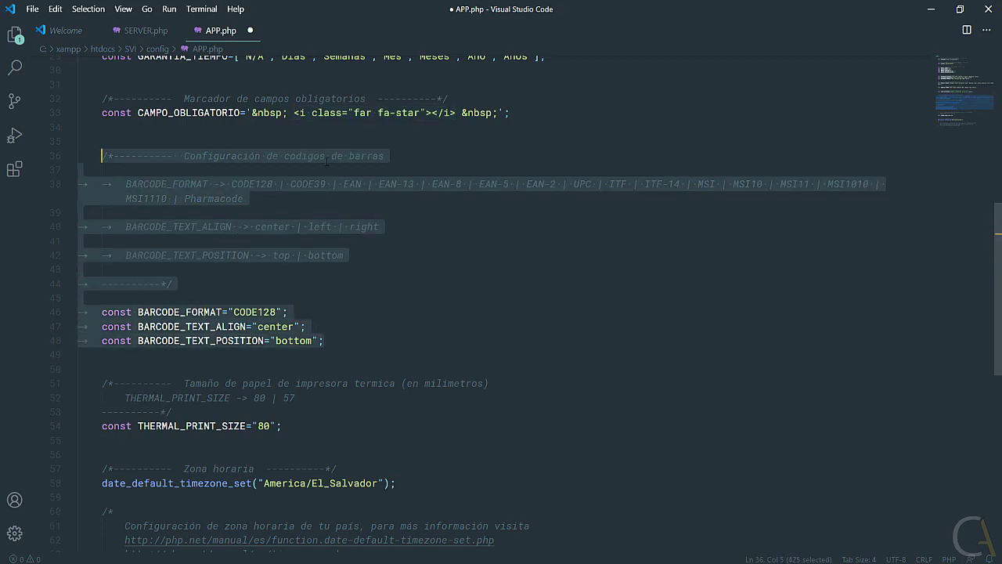
click(253, 169)
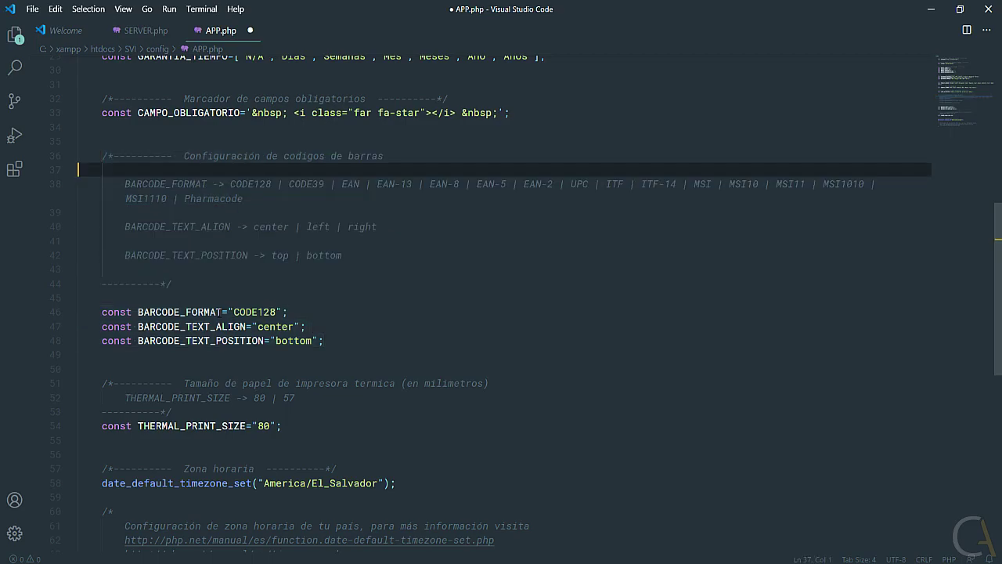
double_click(236, 312)
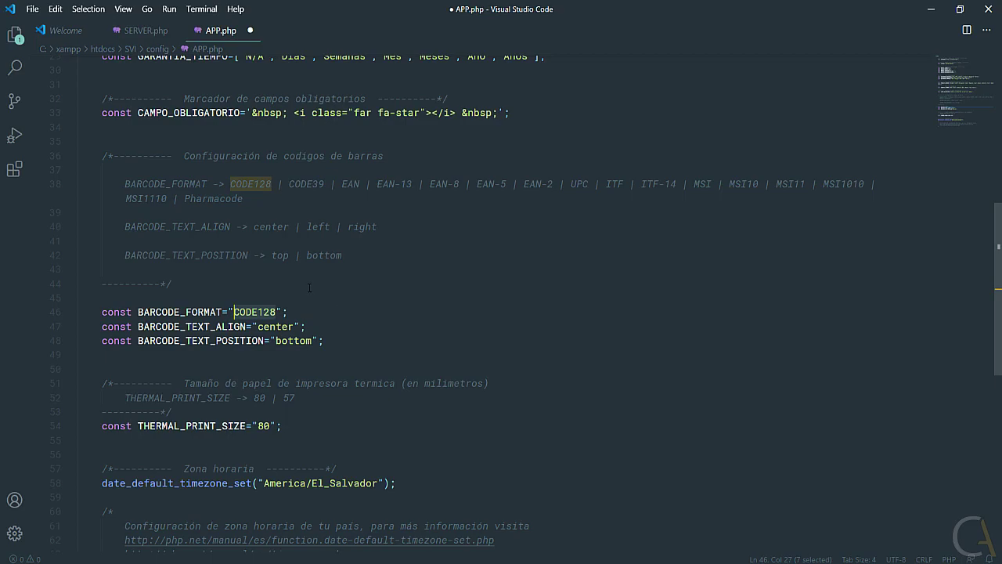
drag(324, 184, 290, 185)
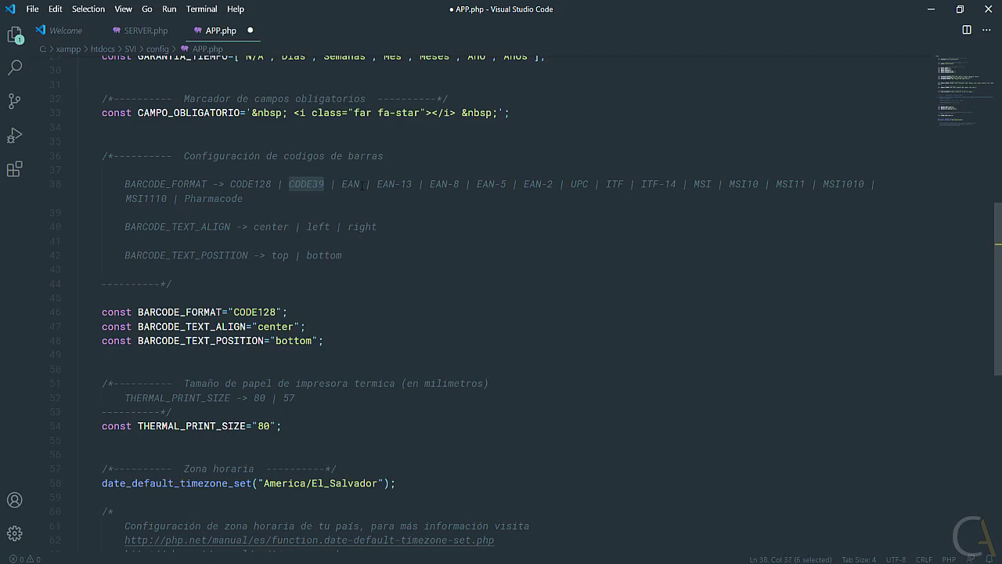
drag(360, 184, 341, 185)
drag(413, 184, 378, 184)
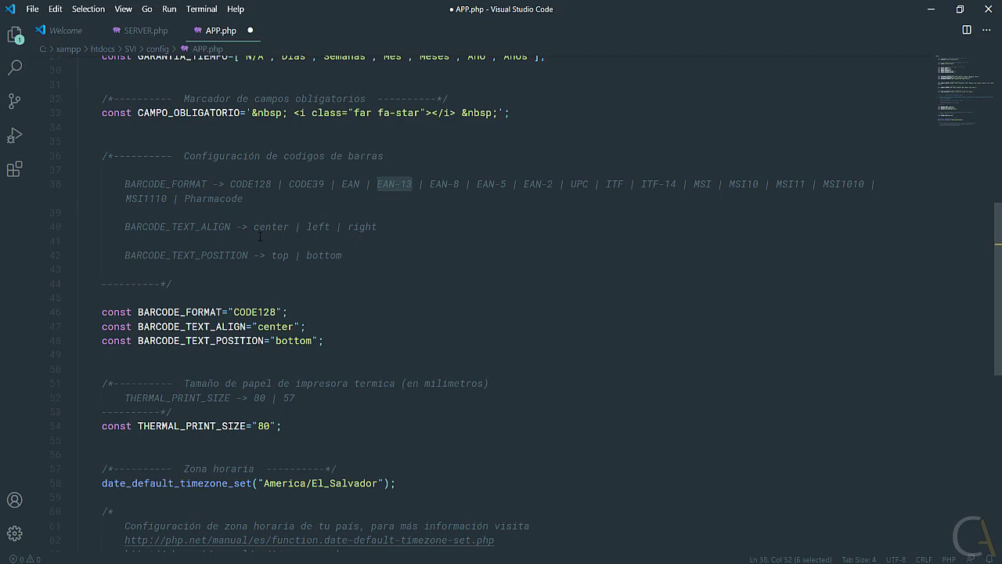
Go back in Chrome to the Sistema Ventas page.
key(alt+Tab)
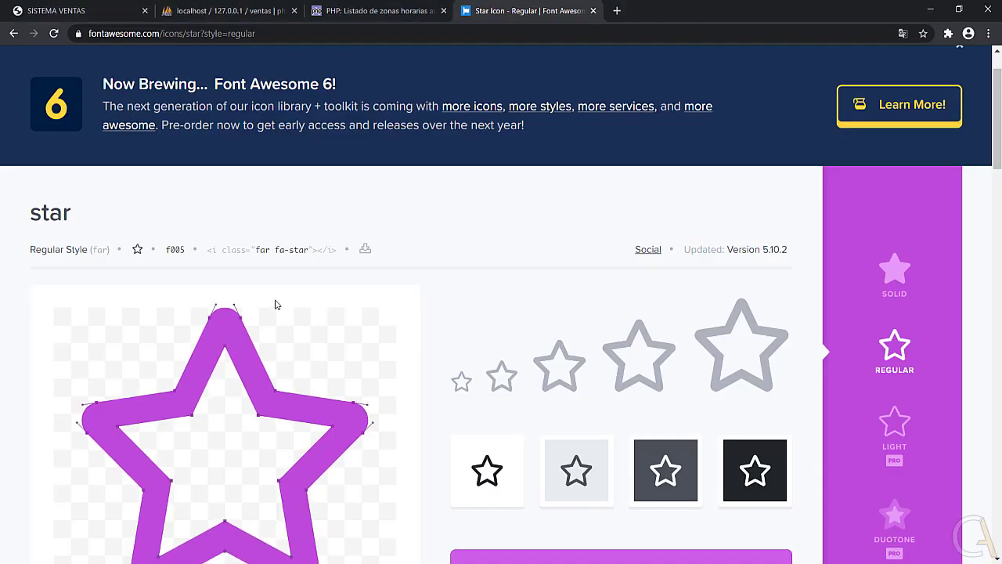
click(14, 33)
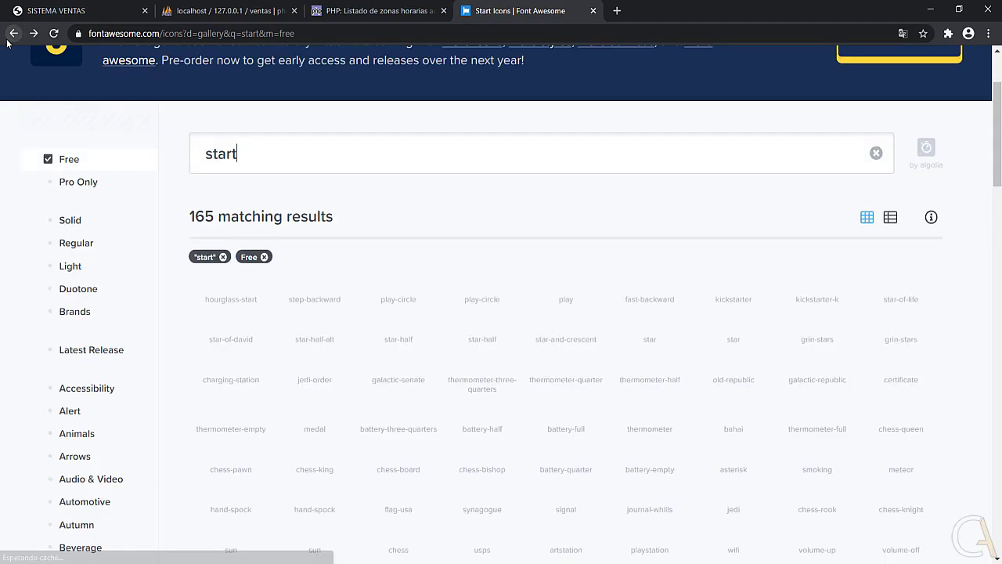
click(13, 34)
click(14, 33)
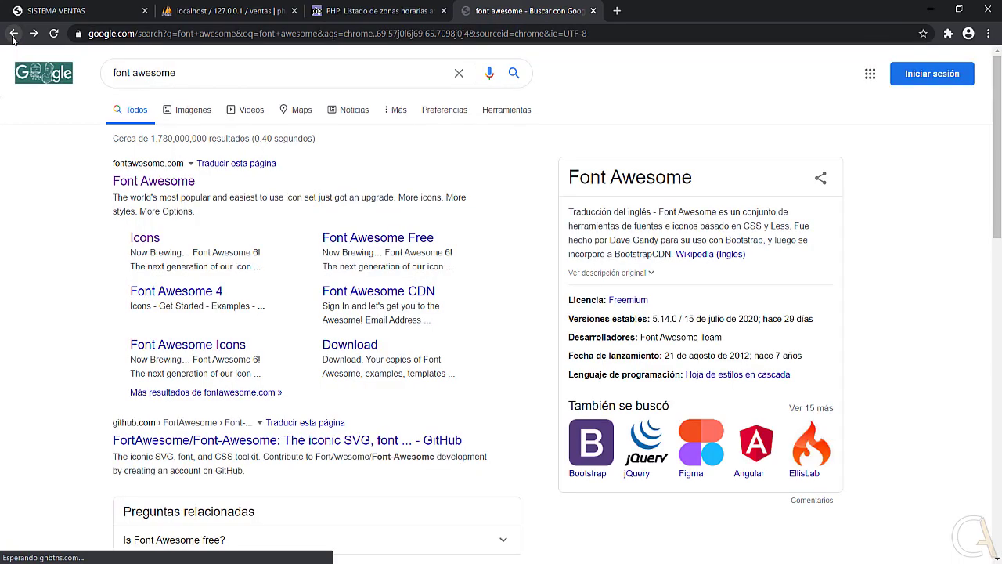
click(14, 34)
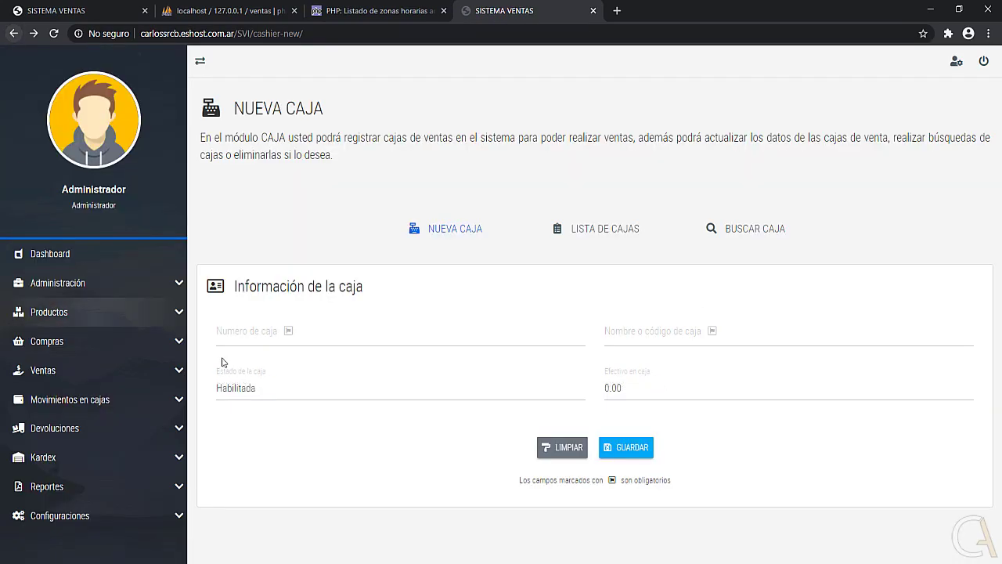
Open Productos en almacén and view Arduino222's detailed information with its barcode.
click(66, 312)
click(85, 340)
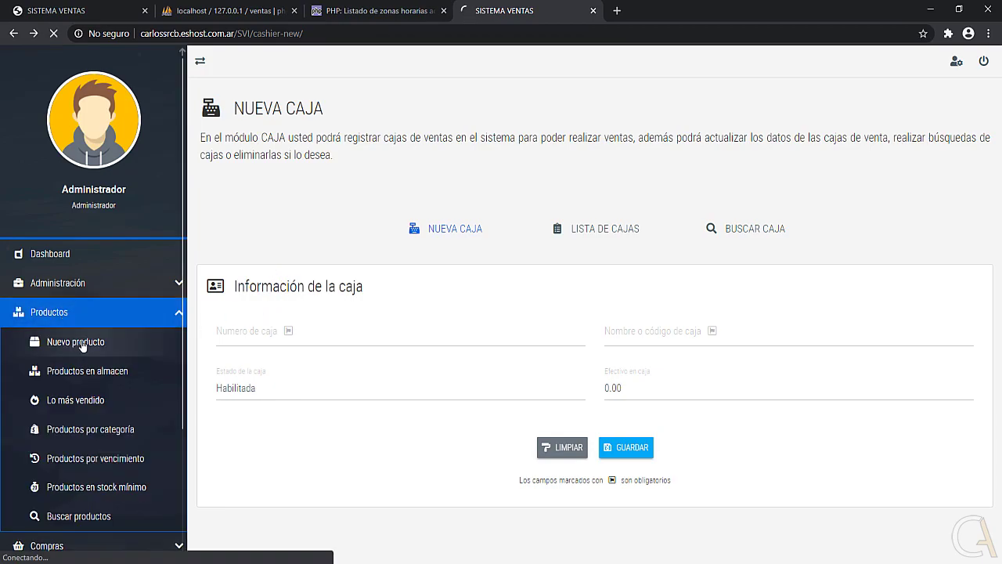
click(522, 229)
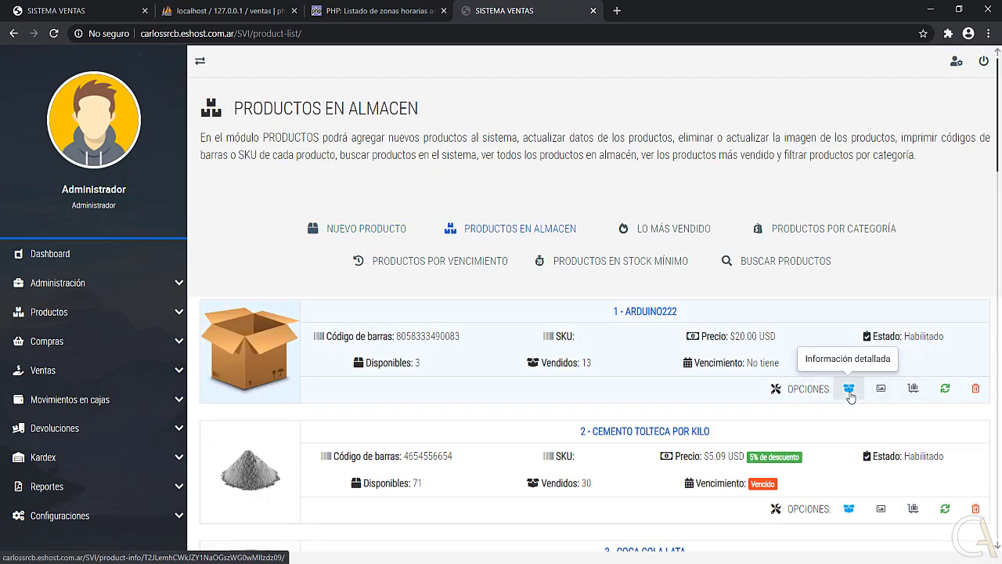
click(849, 388)
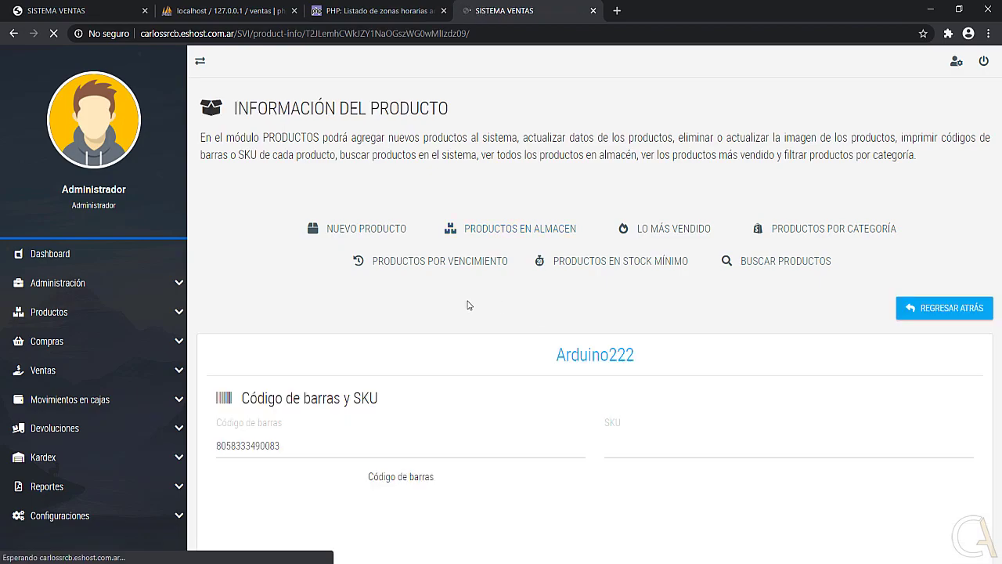
scroll(360, 280, down, 5)
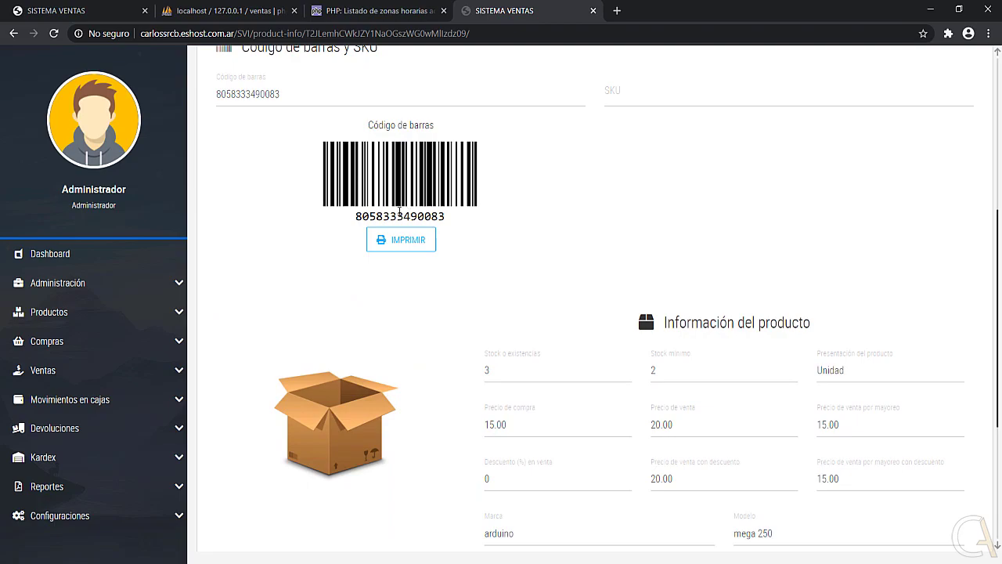
key(alt+Tab)
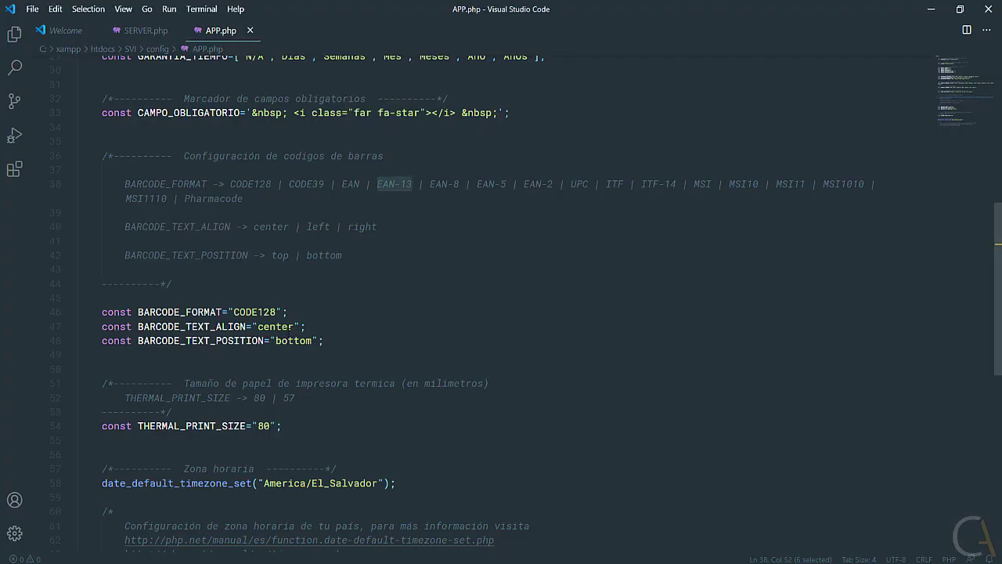
drag(293, 326, 257, 327)
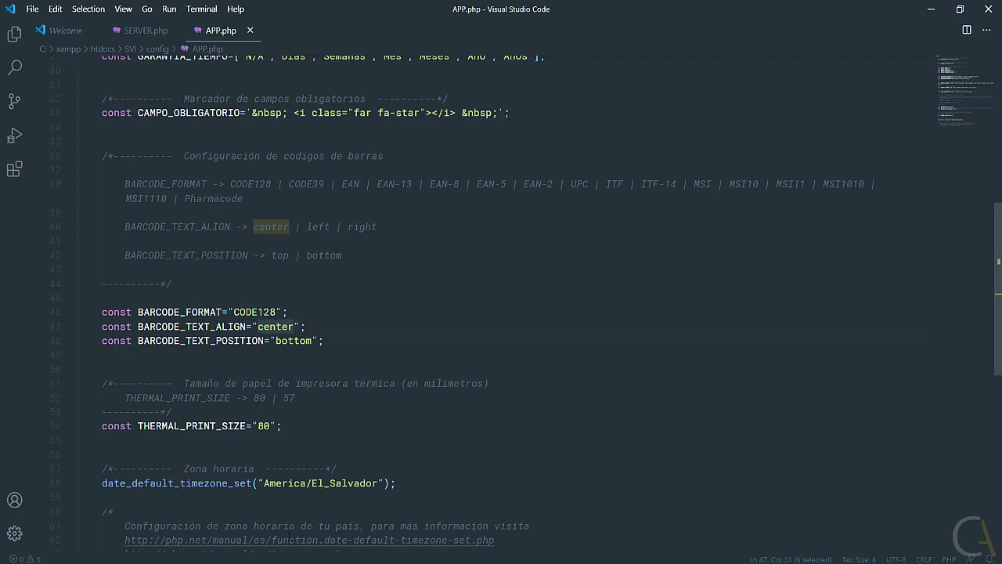
key(alt+Tab)
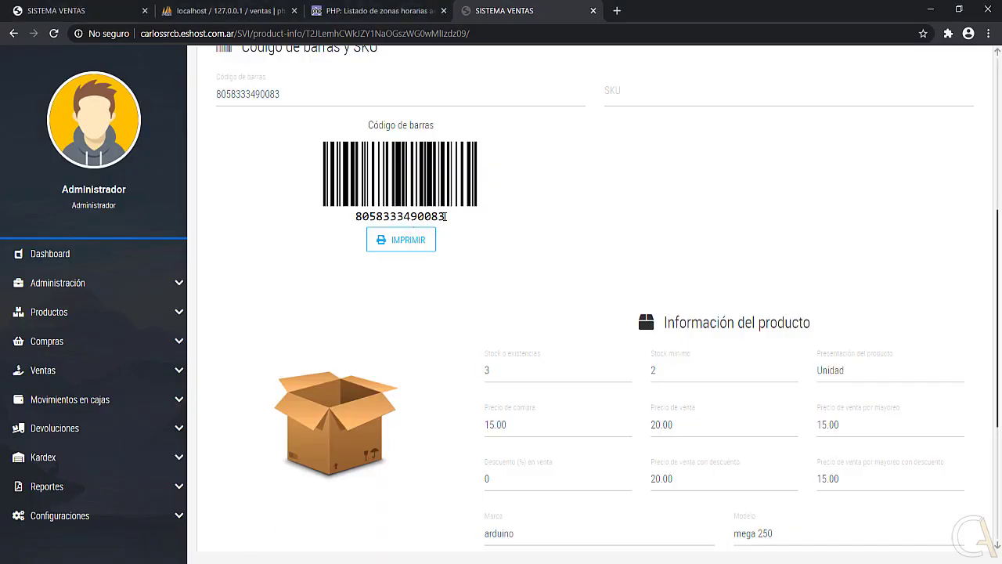
drag(445, 217, 352, 217)
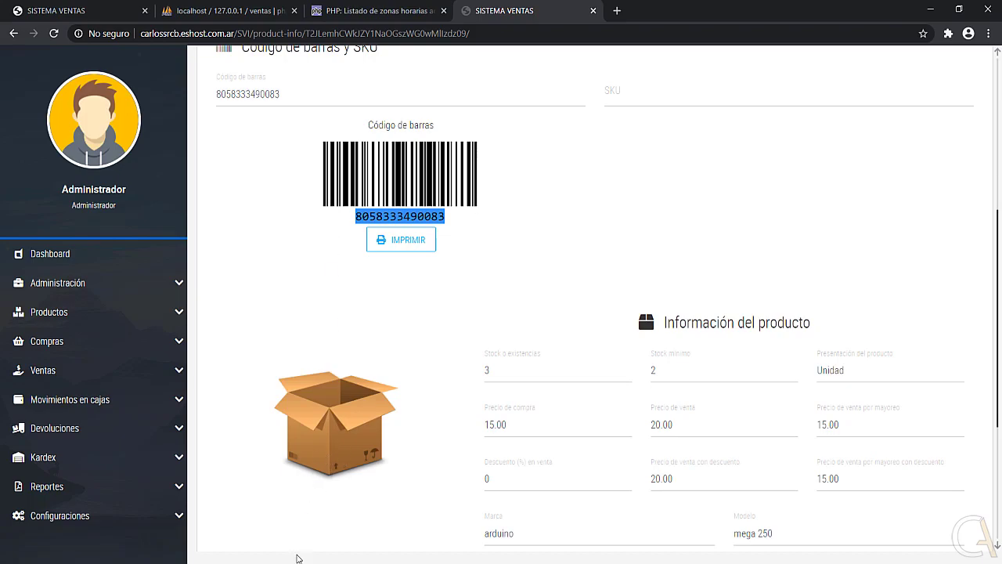
key(alt+Tab)
click(318, 227)
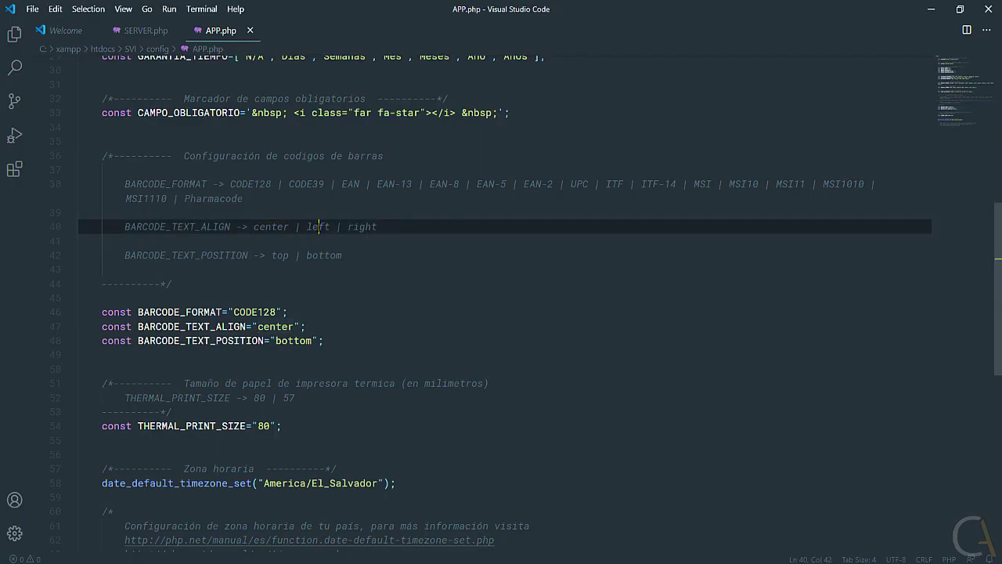
key(Left)
click(413, 227)
drag(264, 342, 137, 342)
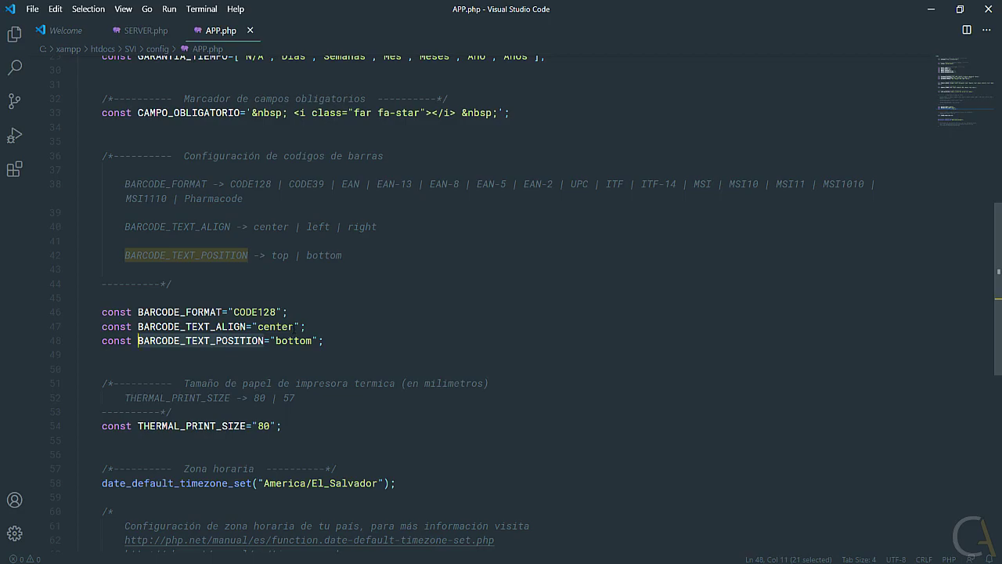
drag(313, 341, 275, 341)
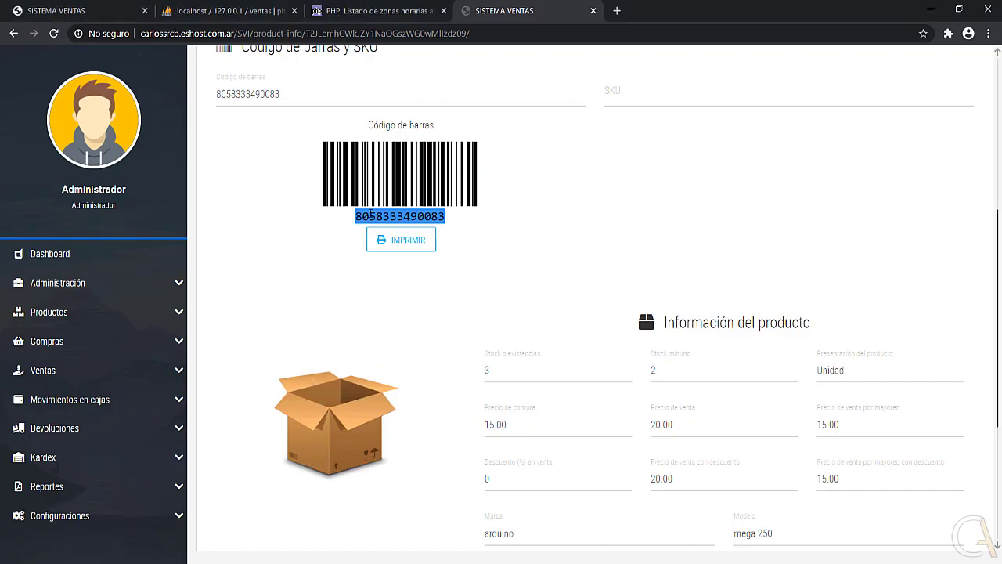
click(401, 211)
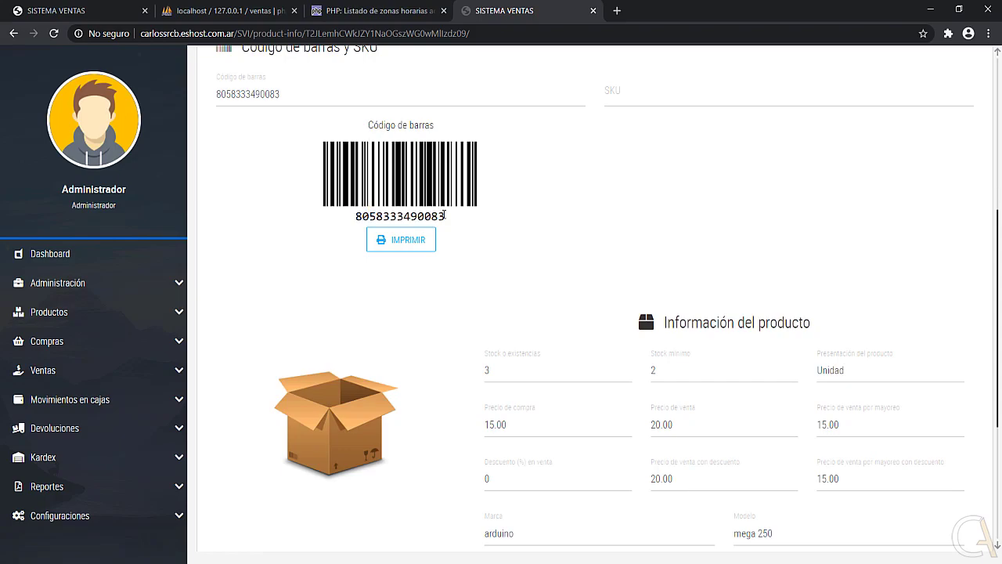
drag(445, 215, 356, 220)
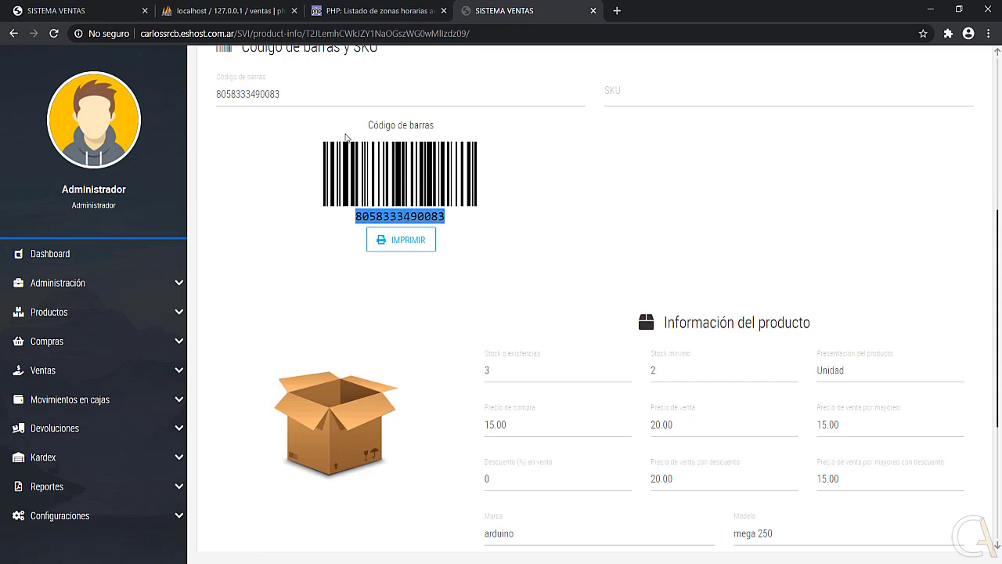
key(alt+Tab)
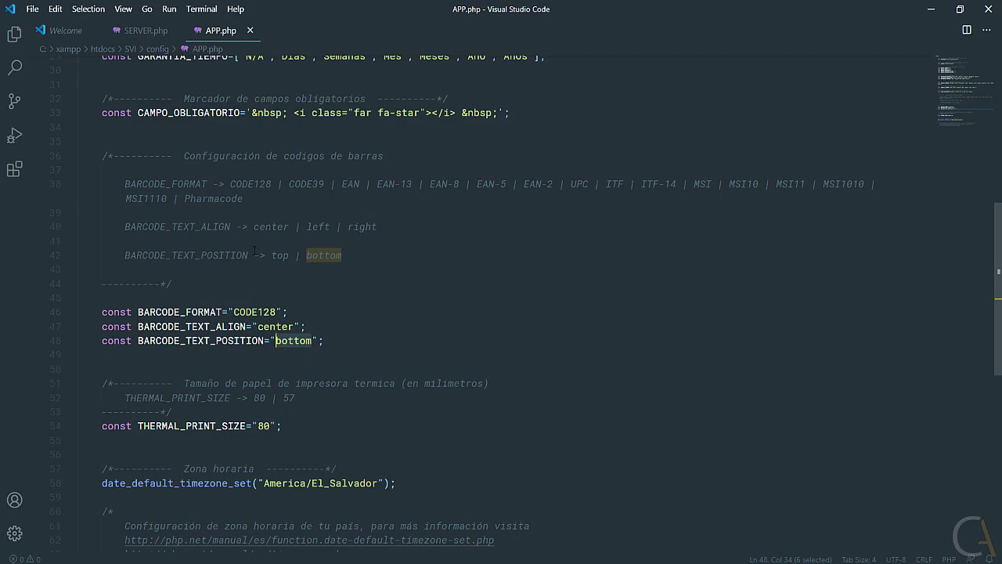
drag(276, 312, 234, 312)
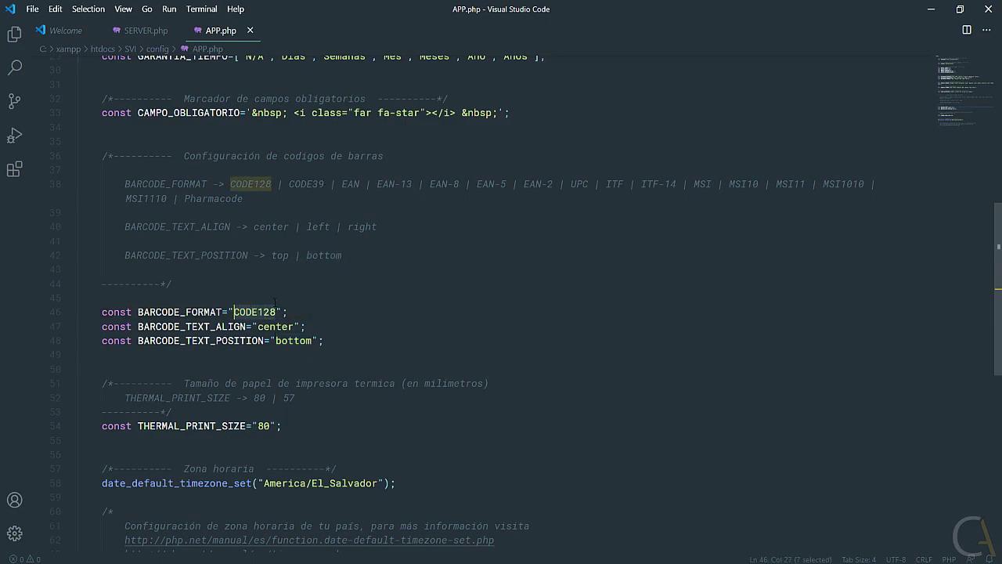
click(292, 184)
click(354, 184)
click(395, 183)
click(442, 183)
click(480, 184)
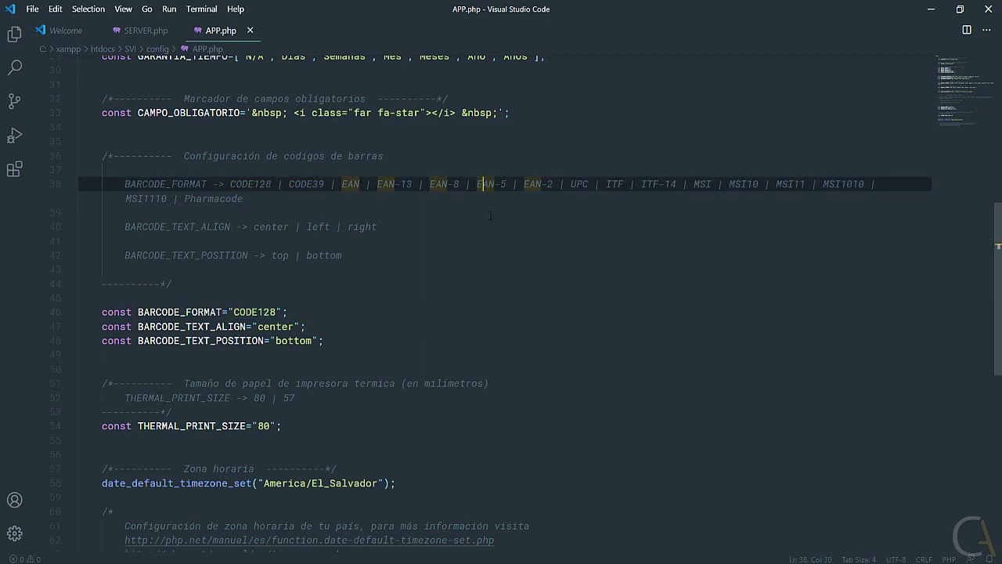
double_click(274, 326)
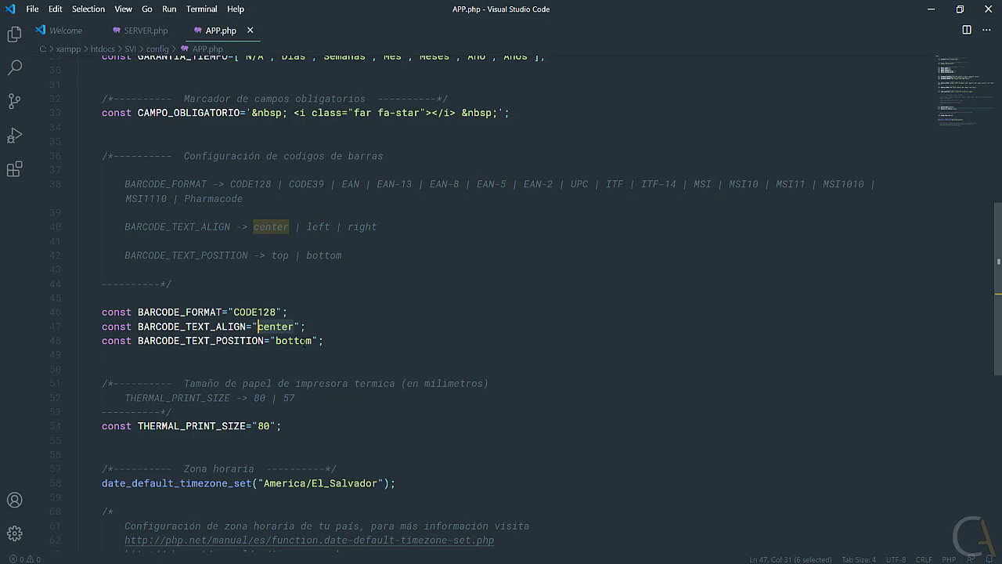
drag(312, 340, 276, 341)
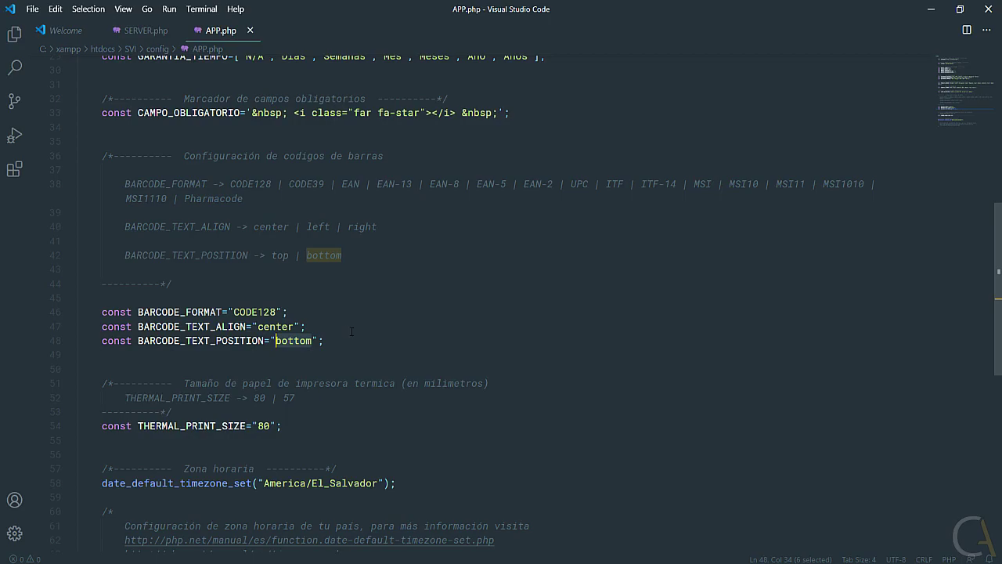
scroll(352, 332, down, 3)
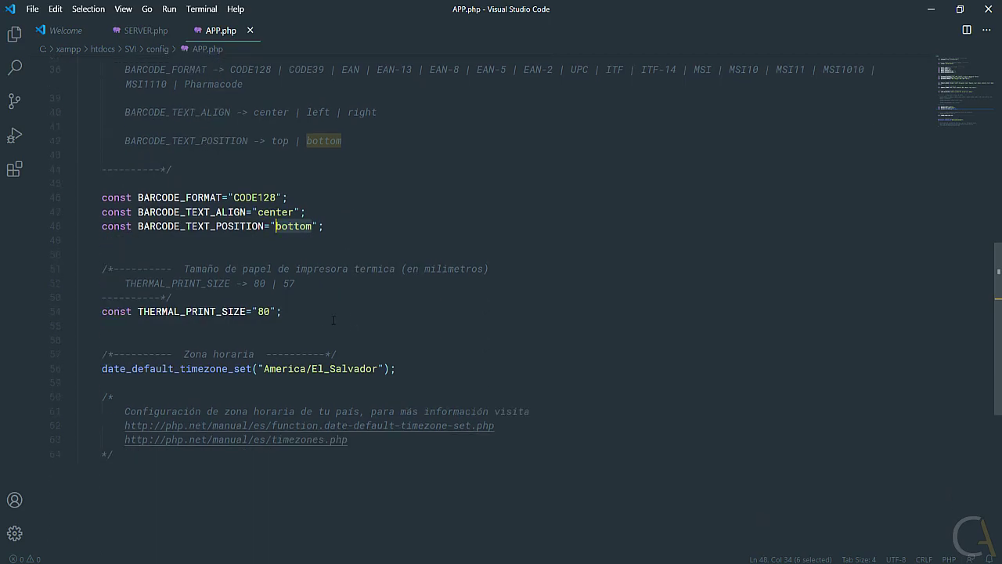
drag(286, 311, 102, 269)
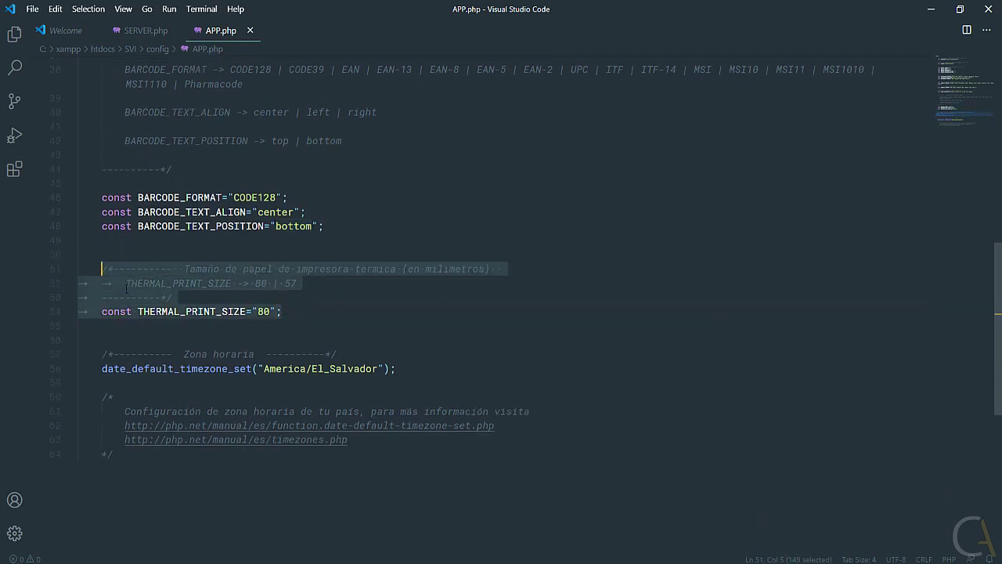
click(312, 270)
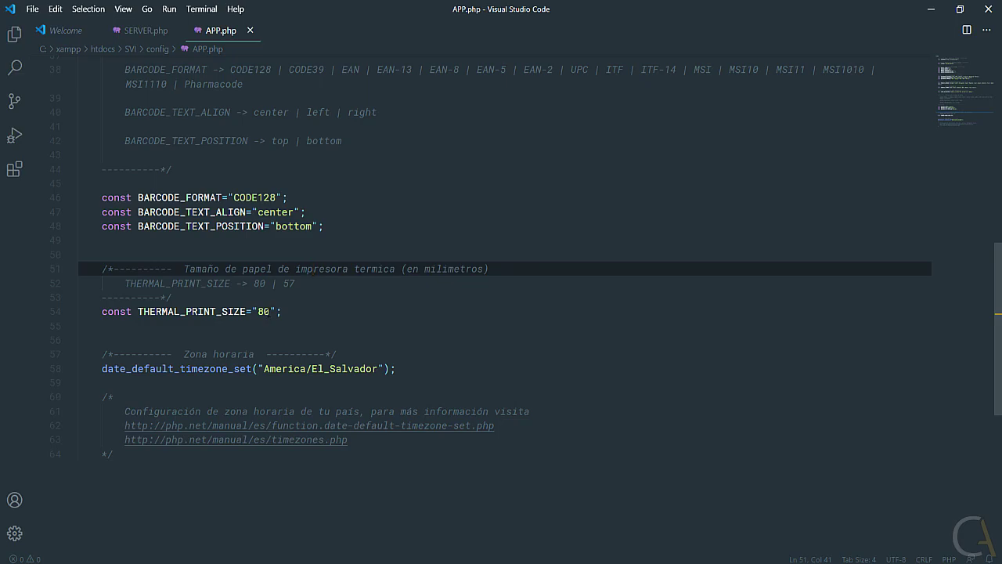
double_click(263, 311)
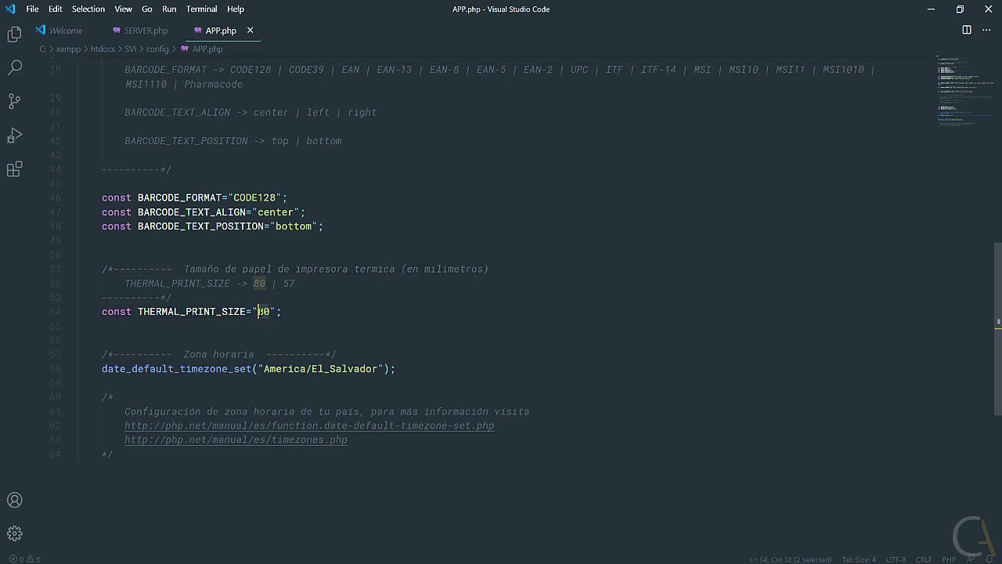
double_click(289, 283)
double_click(264, 311)
drag(102, 369, 397, 369)
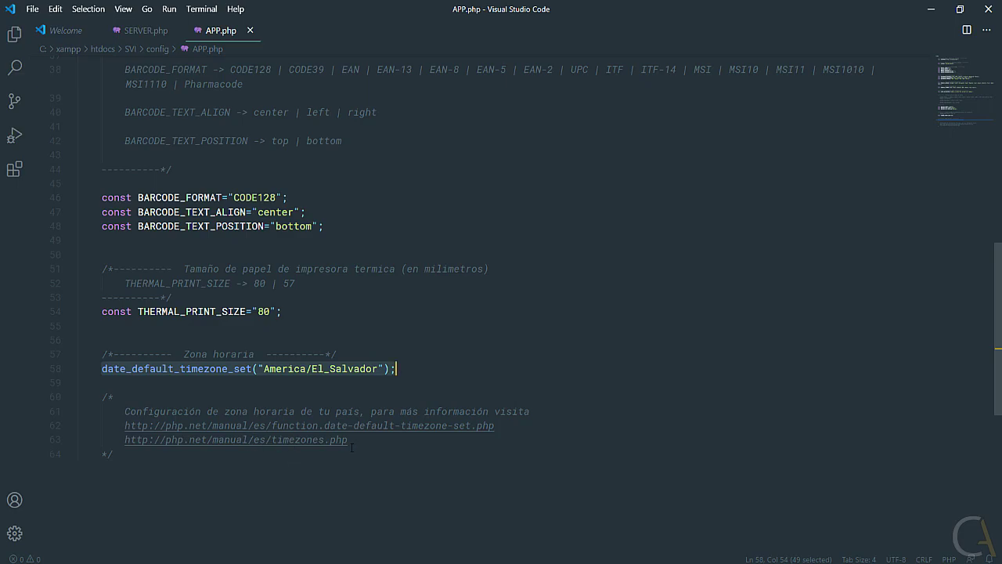
Open php.net's America timezone list and select America/El_Salvador and America/Costa_Rica.
drag(350, 441, 125, 443)
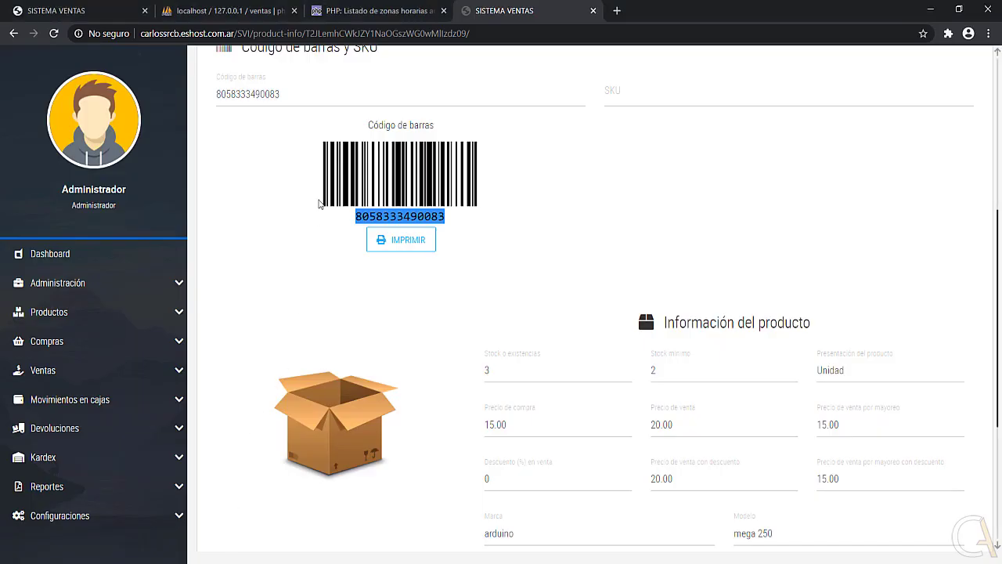
click(364, 11)
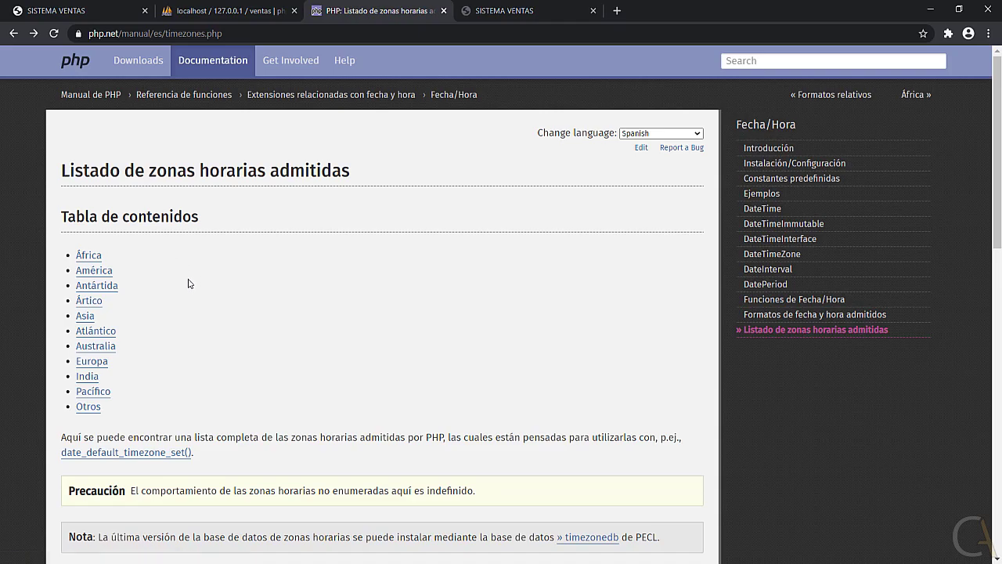
click(106, 276)
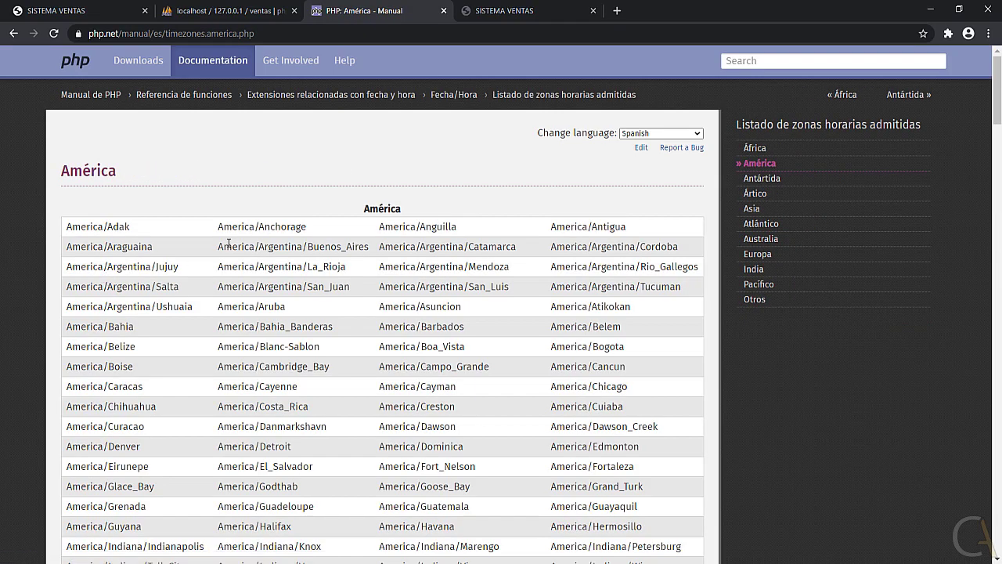
scroll(232, 245, down, 1)
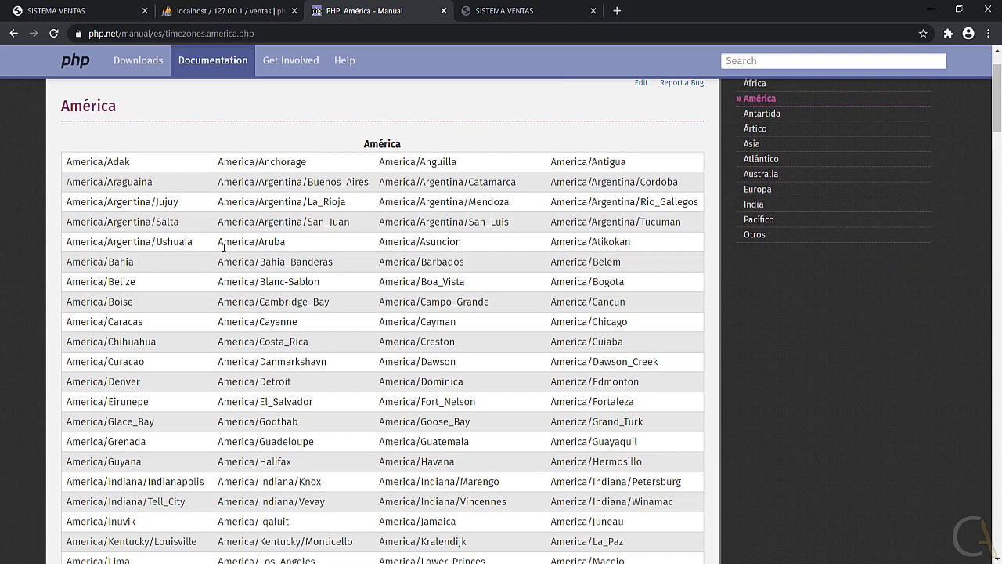
scroll(272, 316, down, 1)
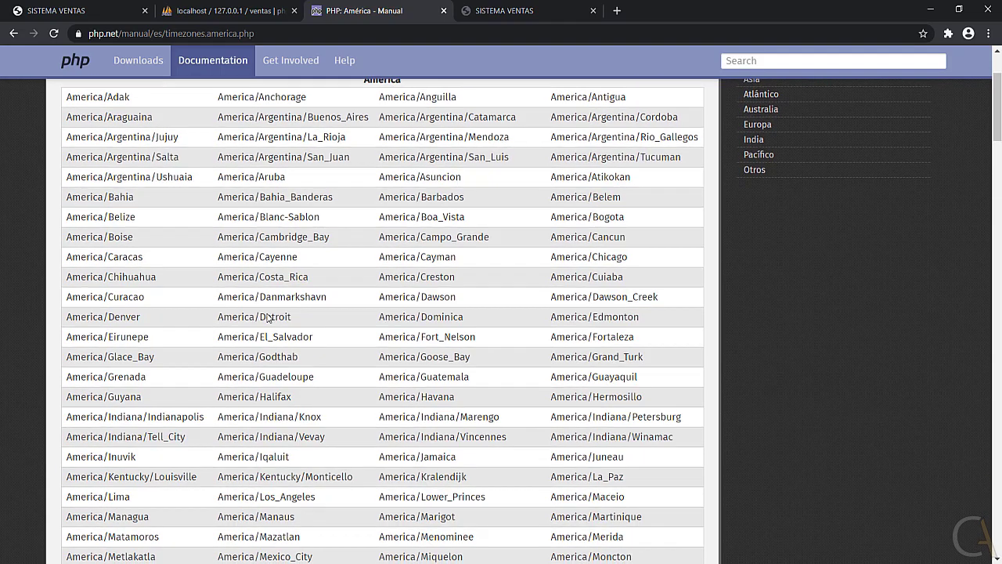
drag(313, 336, 217, 336)
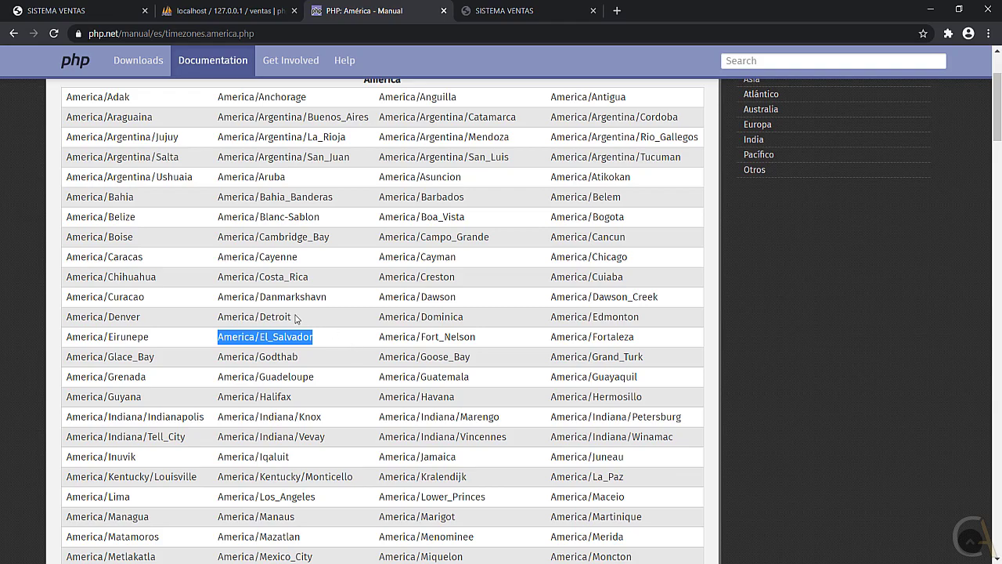
drag(309, 278, 217, 278)
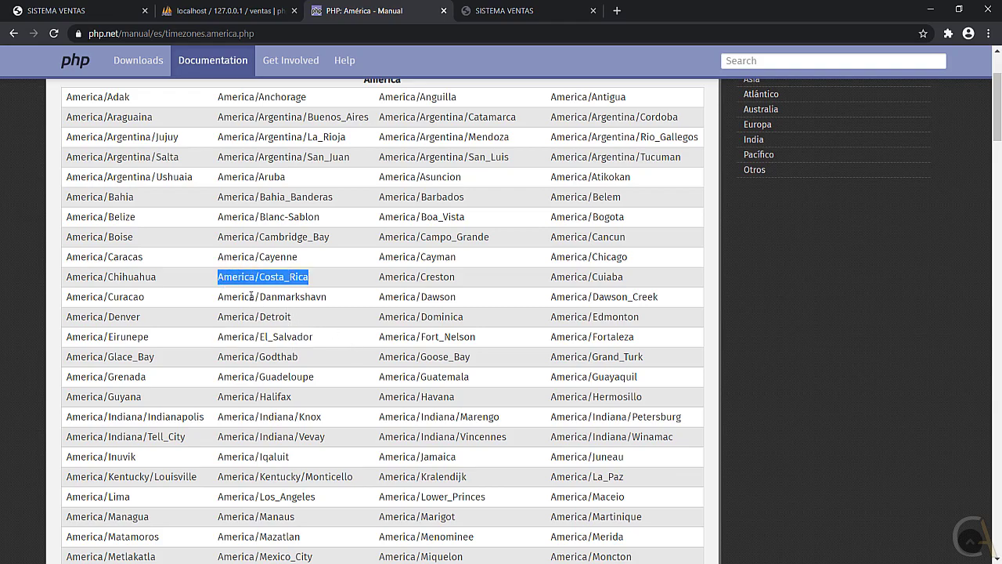
Select further example zones America/Panama, America/New_York and America/Monterrey, then return to VS Code.
scroll(255, 282, down, 2)
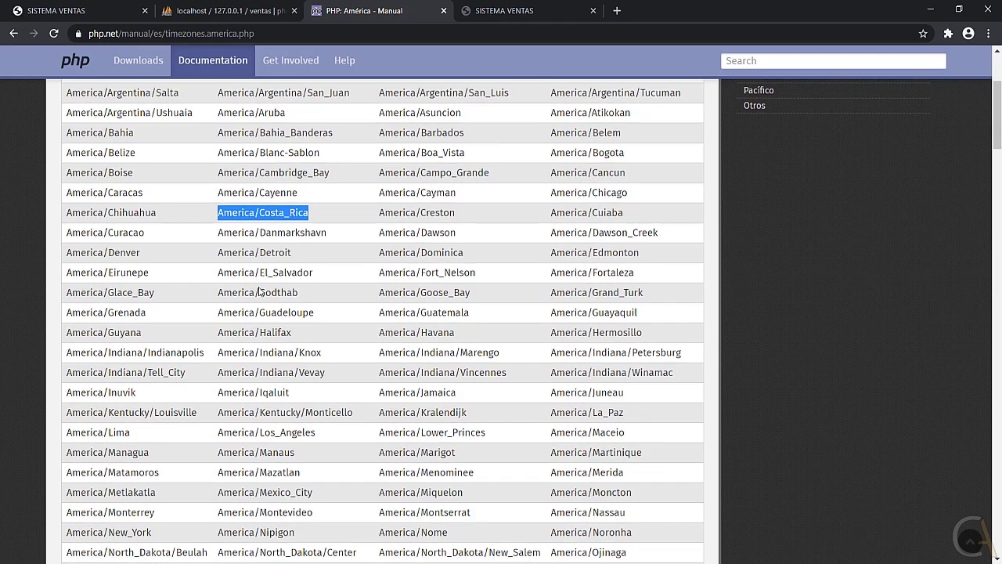
scroll(255, 280, down, 2)
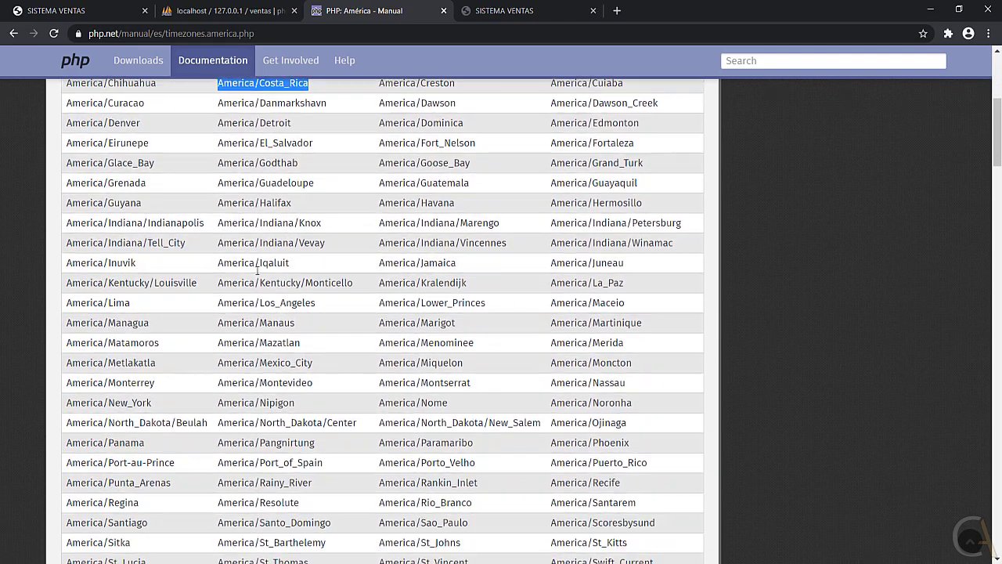
scroll(263, 261, down, 2)
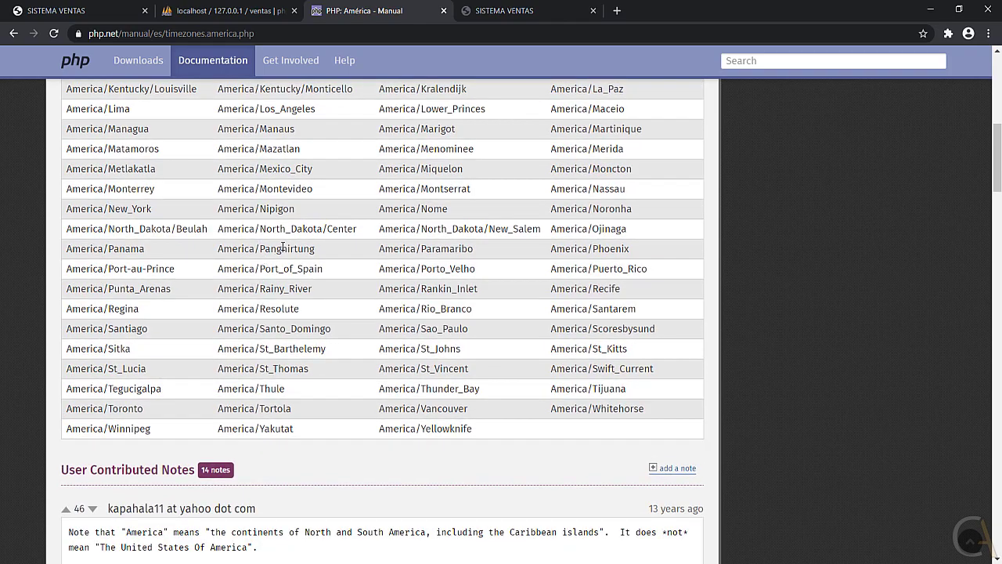
drag(147, 249, 64, 249)
drag(154, 210, 66, 209)
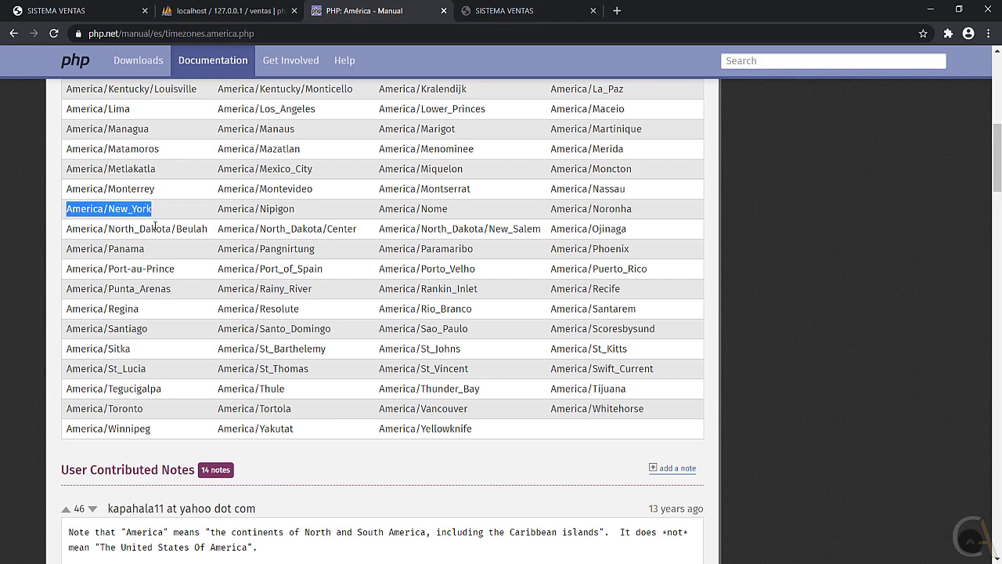
scroll(169, 262, up, 1)
drag(155, 253, 66, 253)
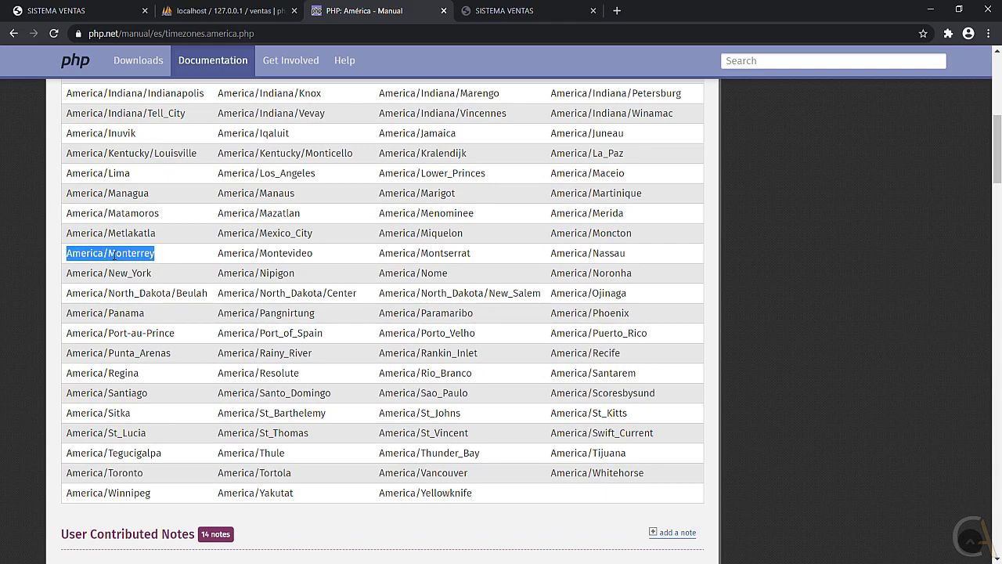
scroll(227, 259, up, 2)
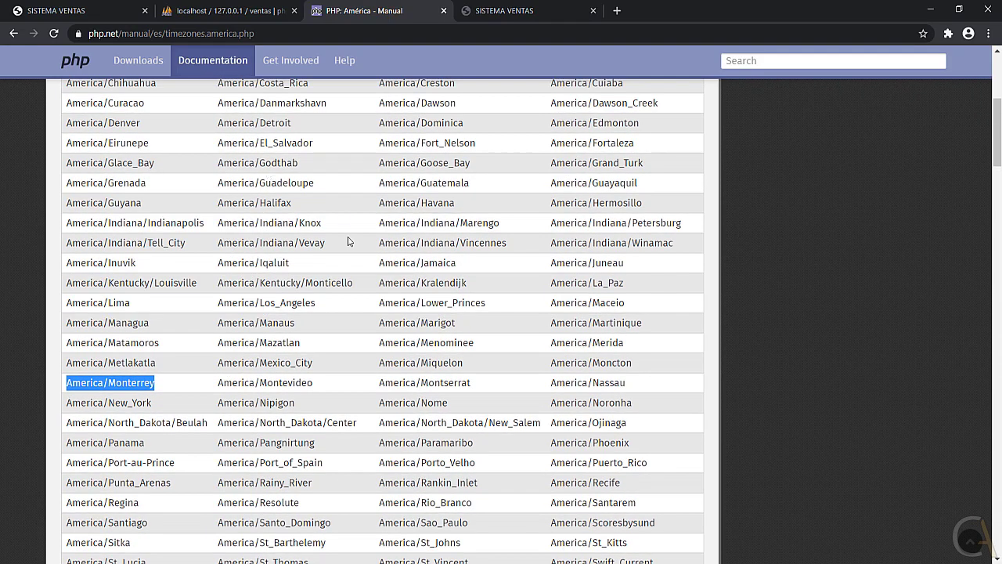
key(alt+Tab)
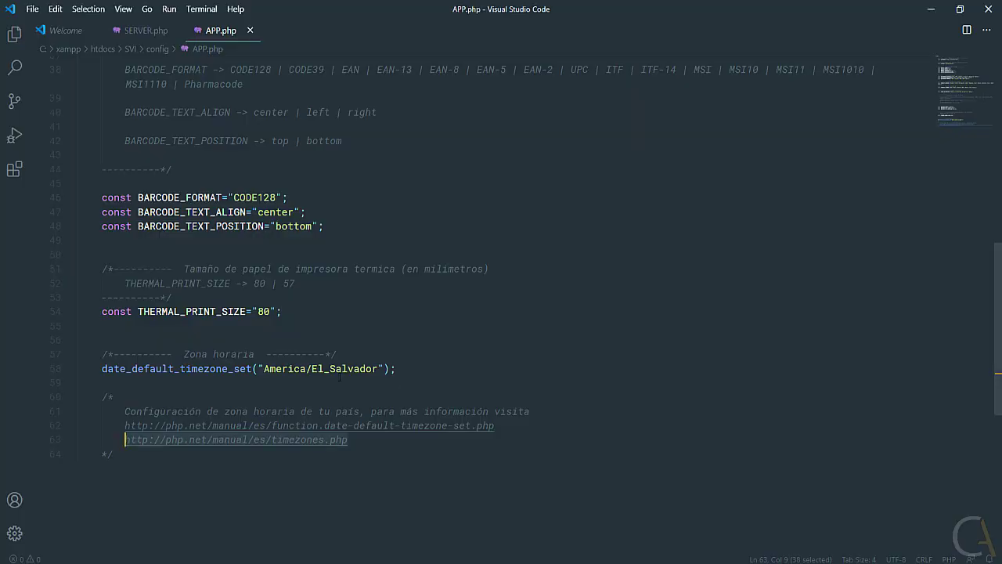
drag(377, 368, 264, 368)
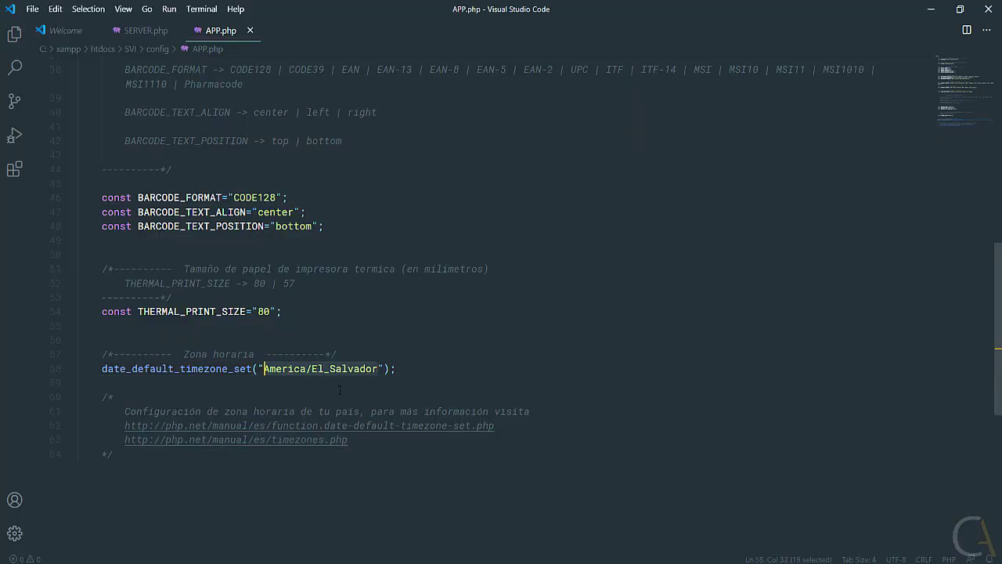
scroll(284, 242, up, 6)
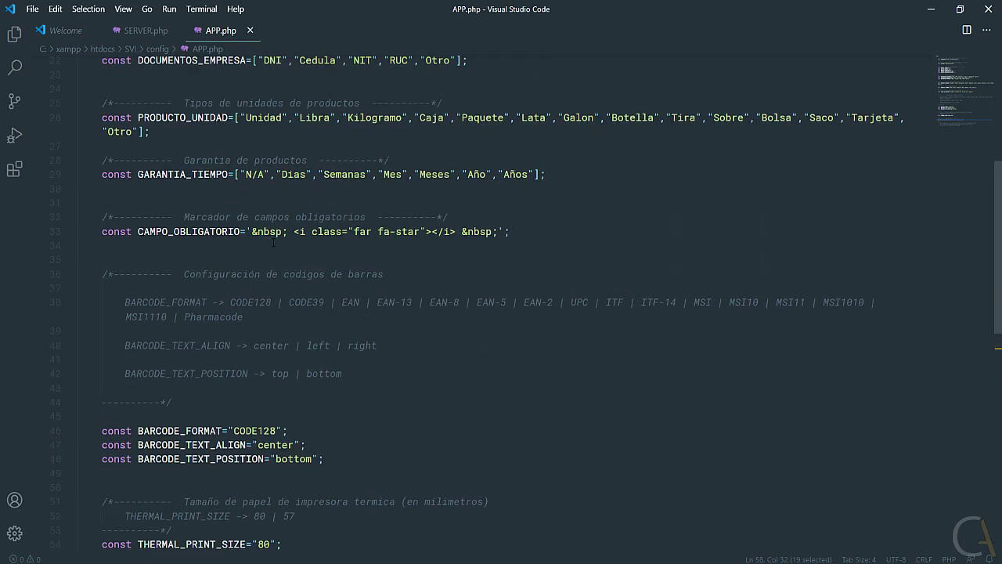
scroll(278, 240, up, 4)
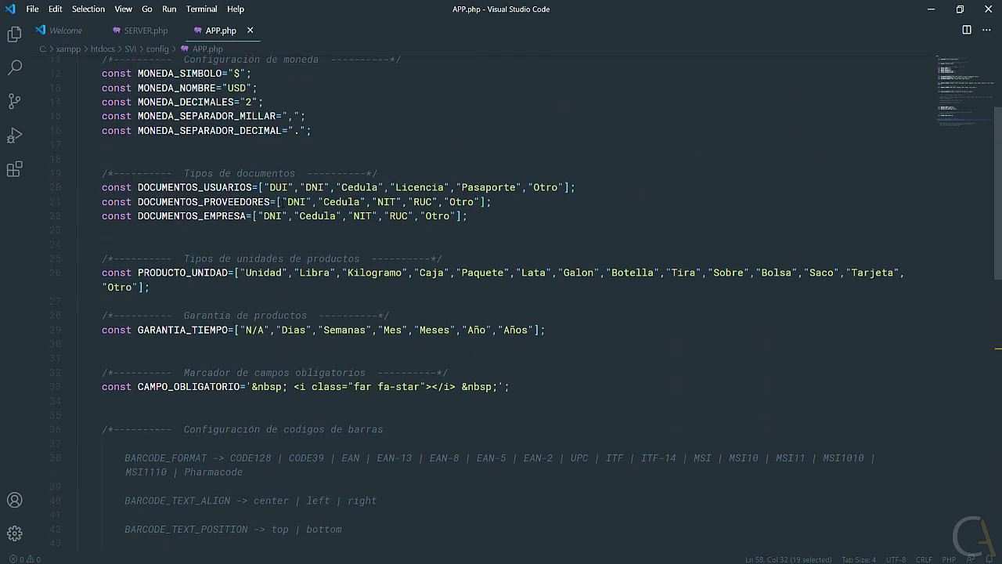
scroll(275, 195, up, 2)
scroll(275, 195, down, 4)
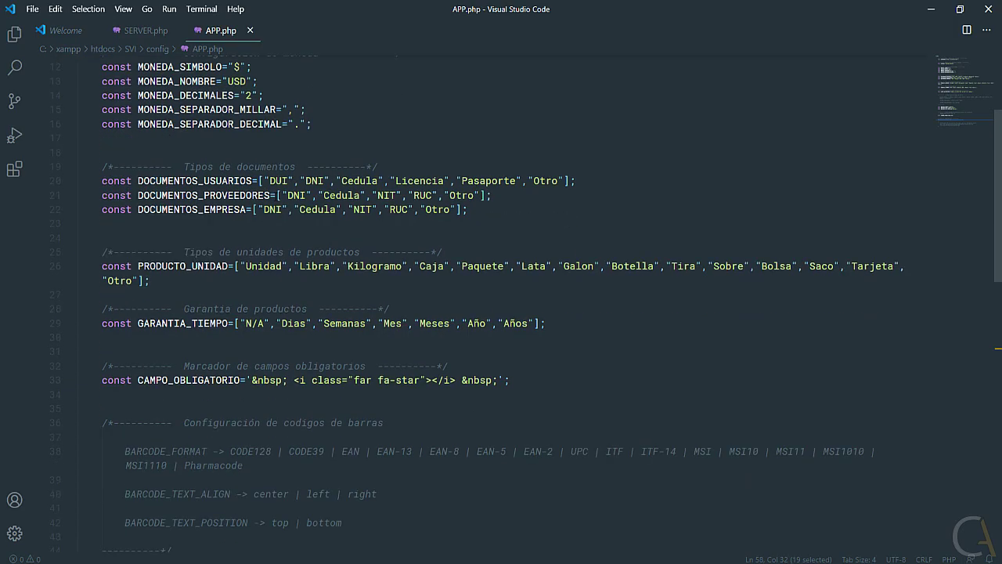
scroll(274, 195, up, 5)
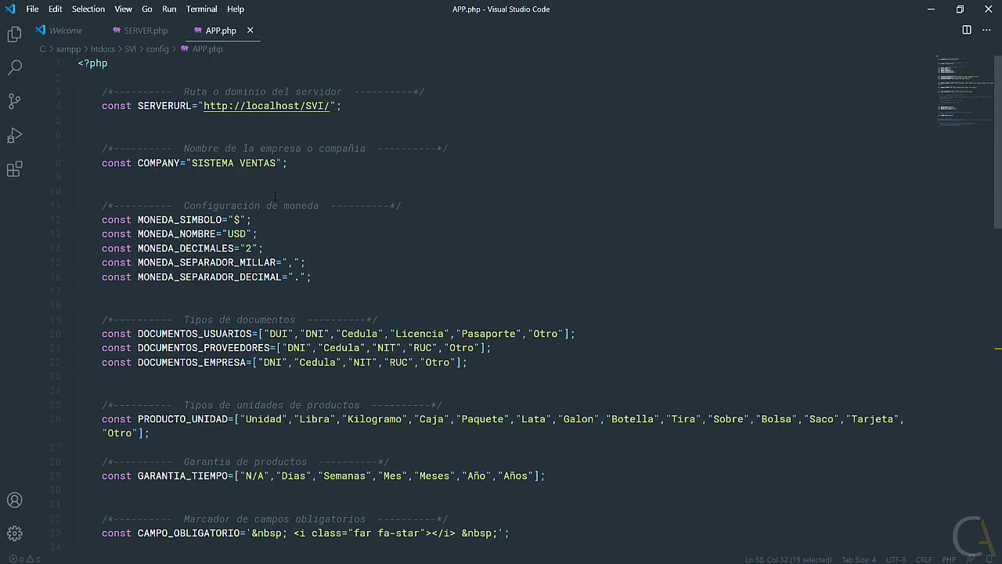
scroll(275, 195, down, 2)
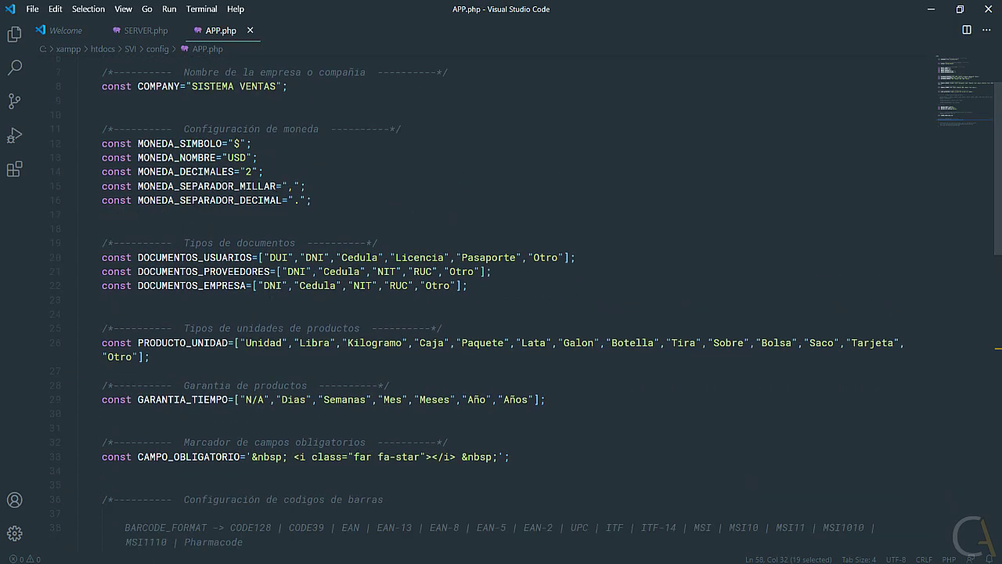
key(alt+Tab)
Reload the Sistema Ventas login page and sign in with the administrator username and password.
click(94, 10)
click(53, 33)
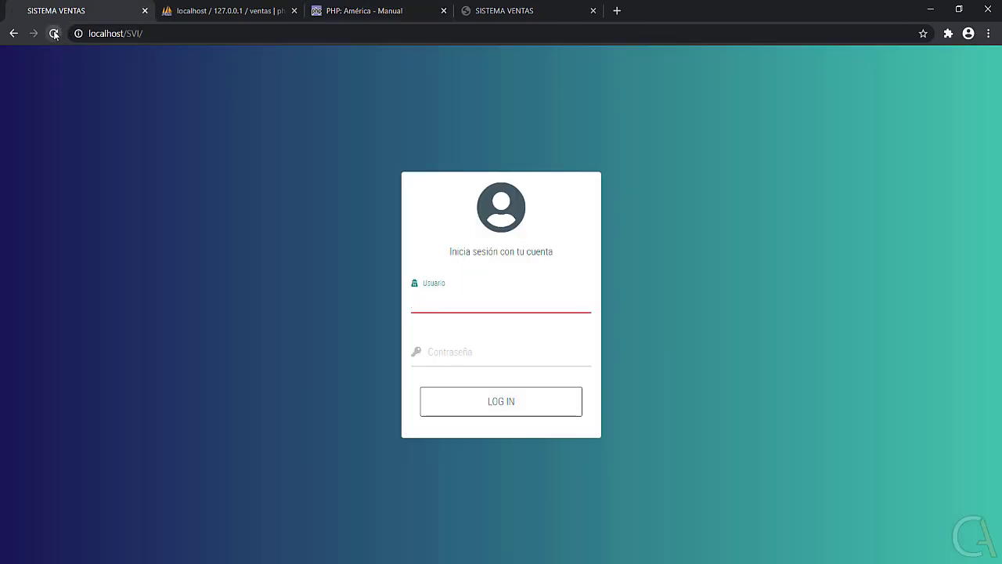
click(468, 295)
text(Administrador)
click(453, 346)
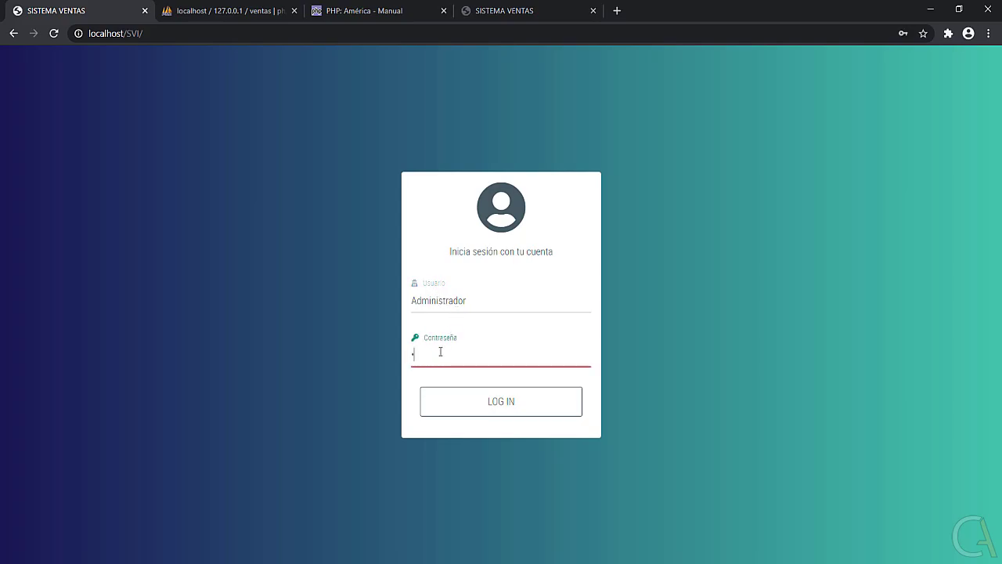
text(administrador)
key(Return)
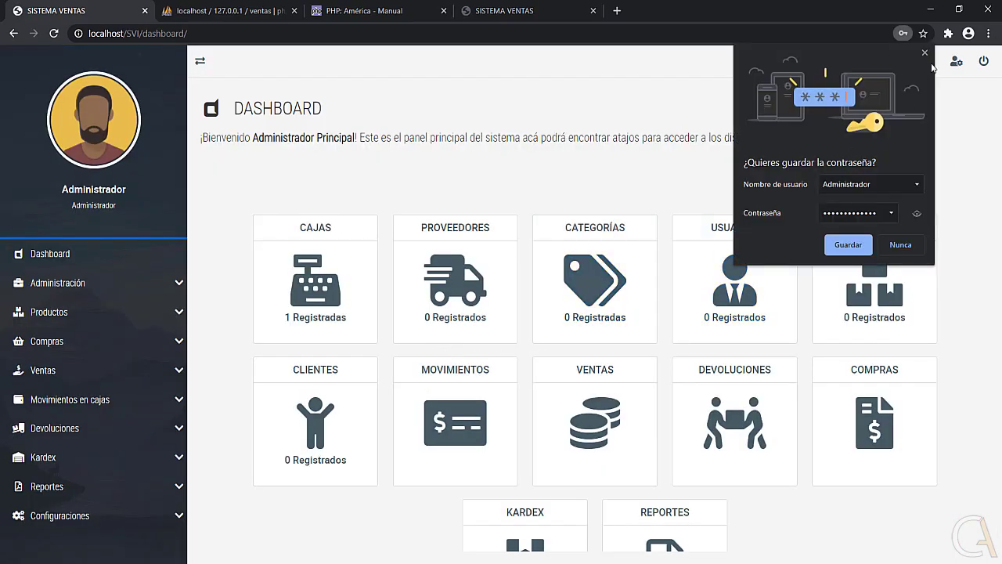
Dismiss the save-password prompt, open LISTA DE CAJAS showing Caja principal, and expand Configuraciones.
click(929, 55)
drag(189, 34, 89, 34)
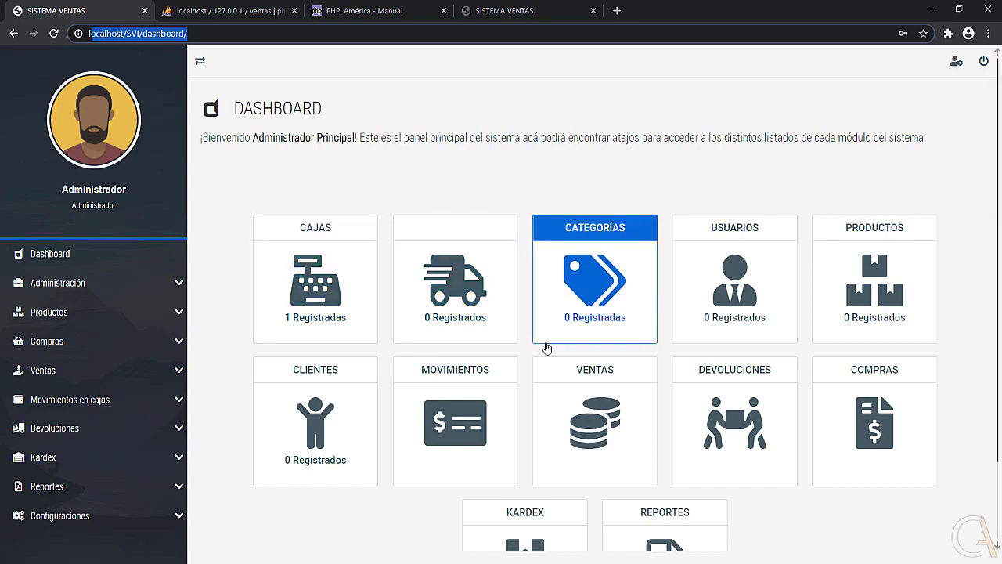
scroll(339, 289, down, 1)
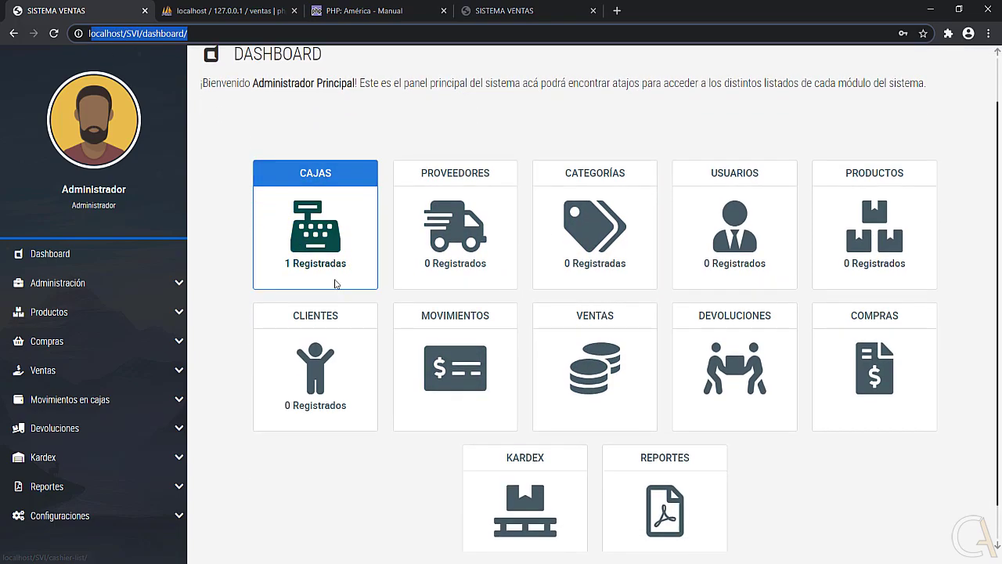
scroll(339, 290, down, 1)
click(297, 191)
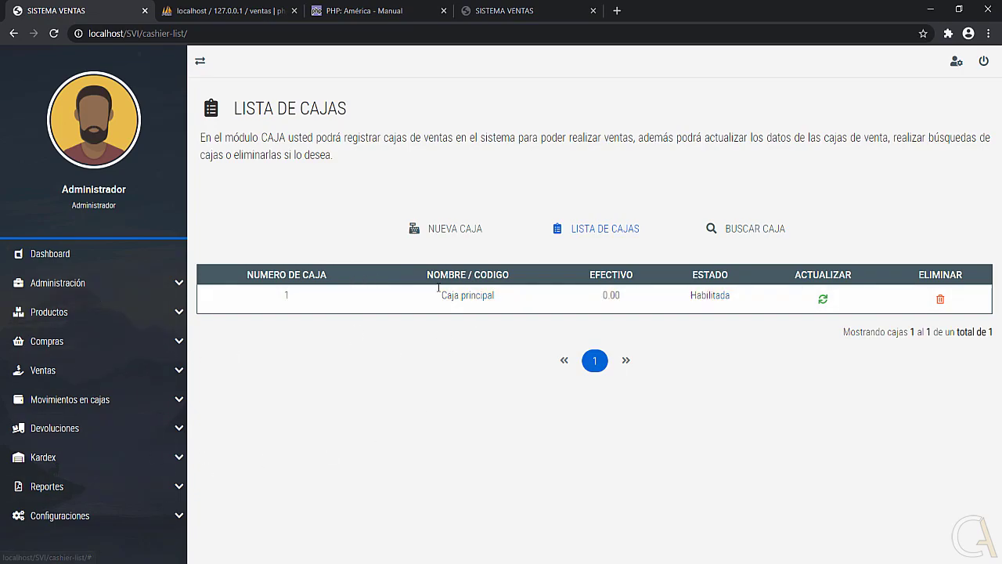
click(109, 514)
scroll(109, 485, down, 1)
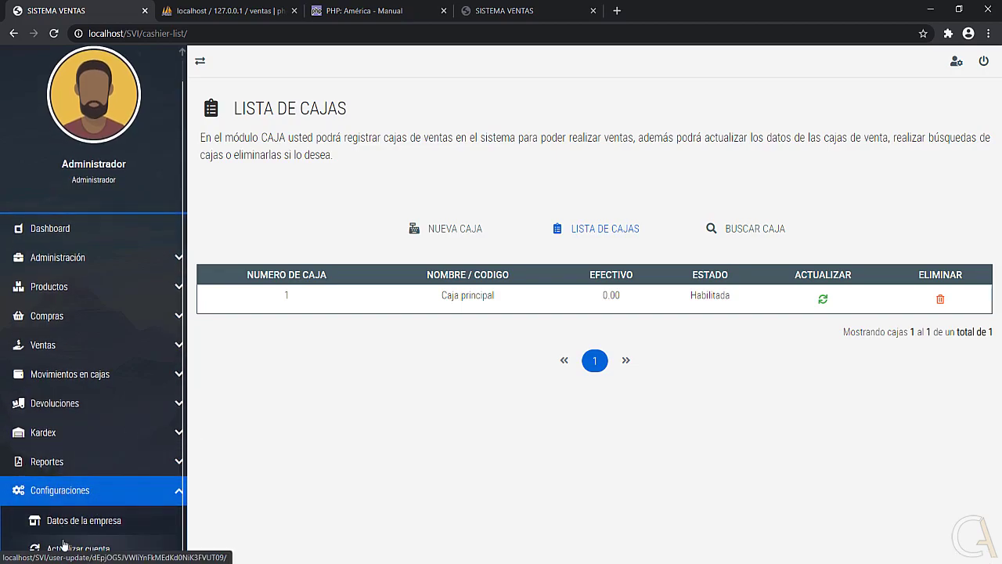
Open the administrator's Actualizar cuenta form and check the username and new password fields.
click(90, 550)
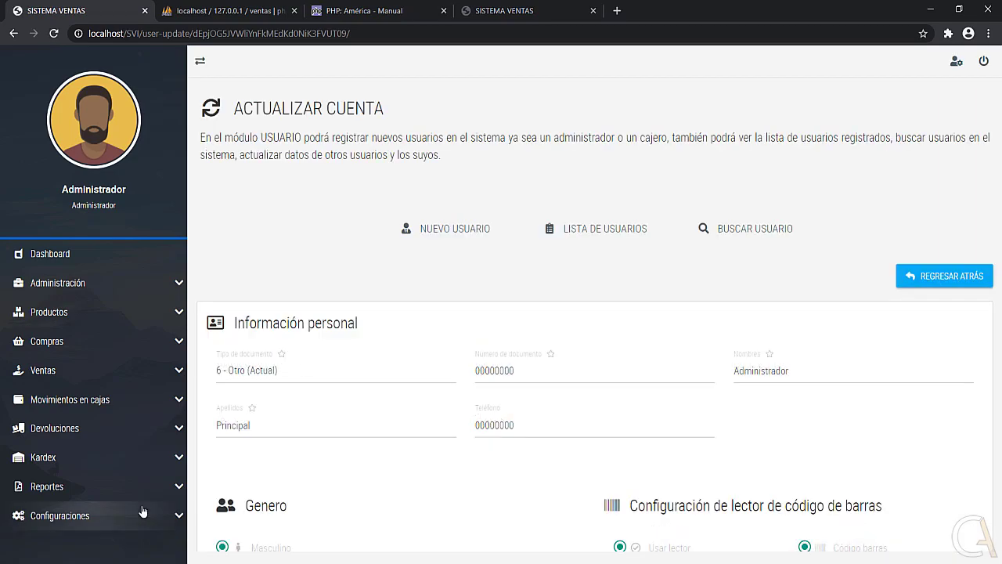
scroll(387, 302, down, 3)
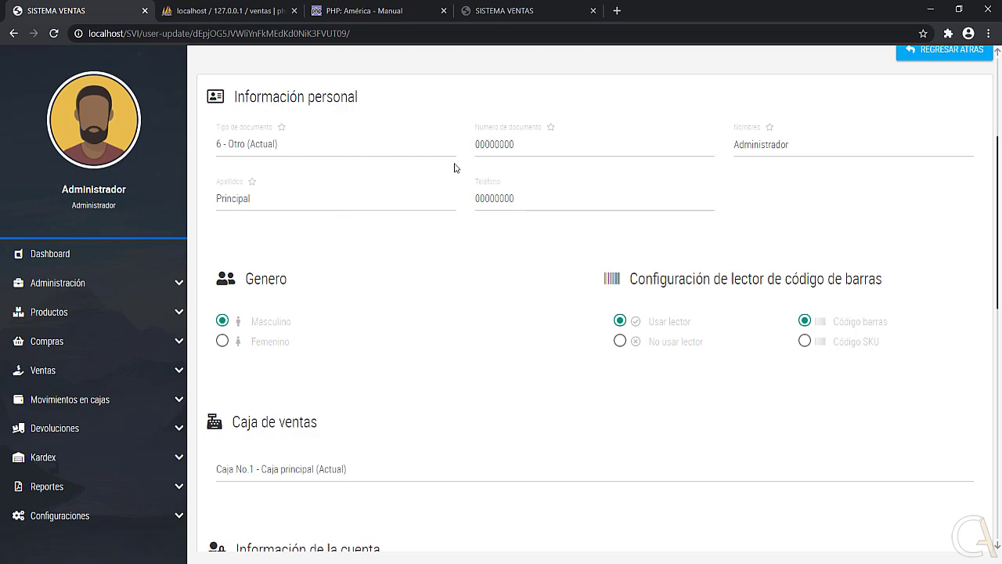
scroll(333, 275, down, 5)
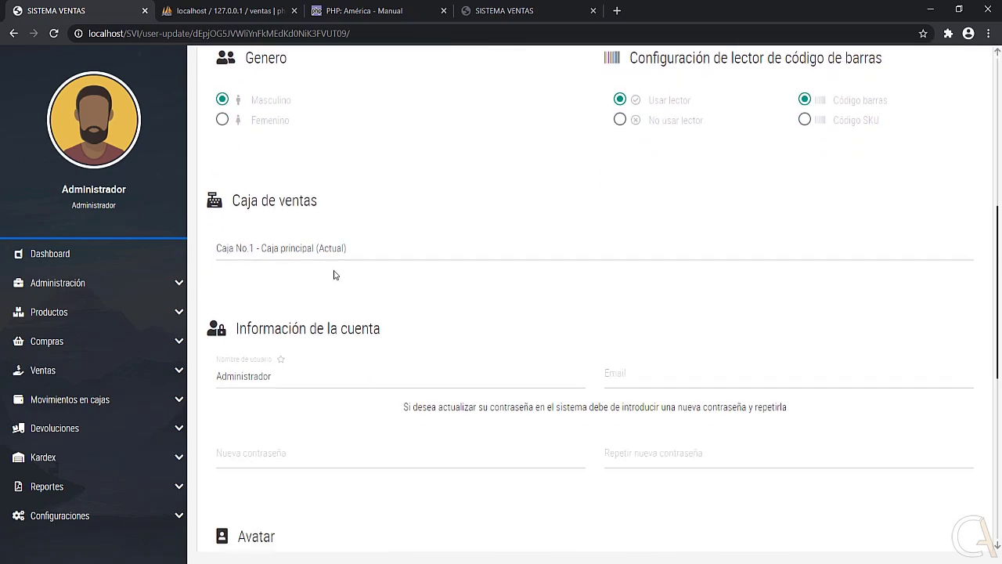
click(314, 176)
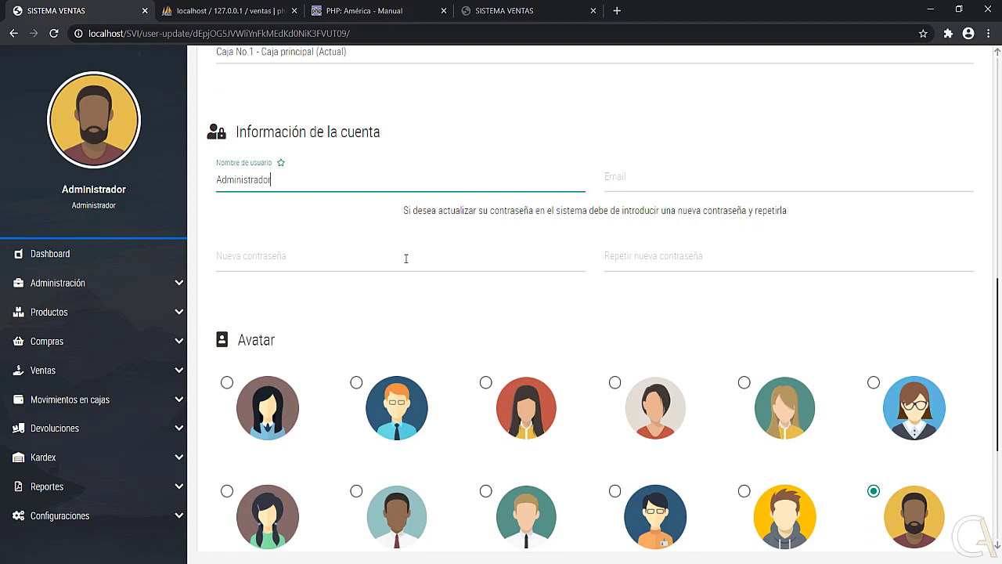
click(388, 261)
scroll(570, 258, up, 3)
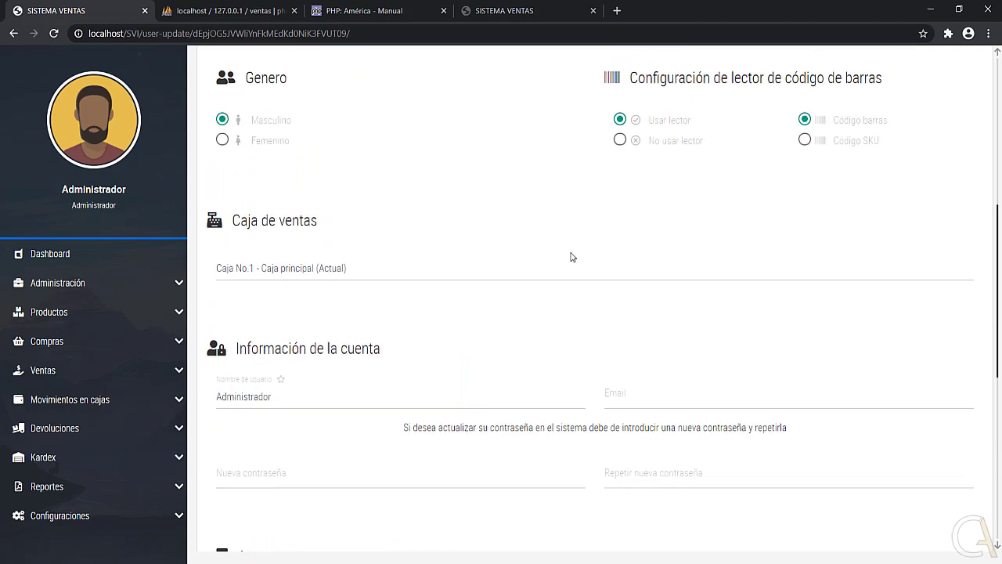
scroll(571, 257, up, 3)
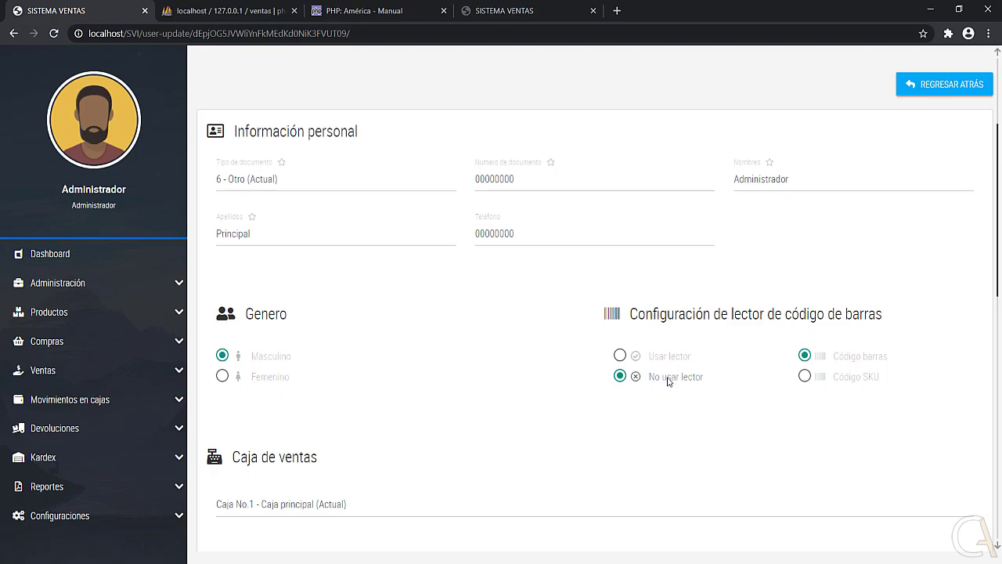
scroll(600, 430, down, 9)
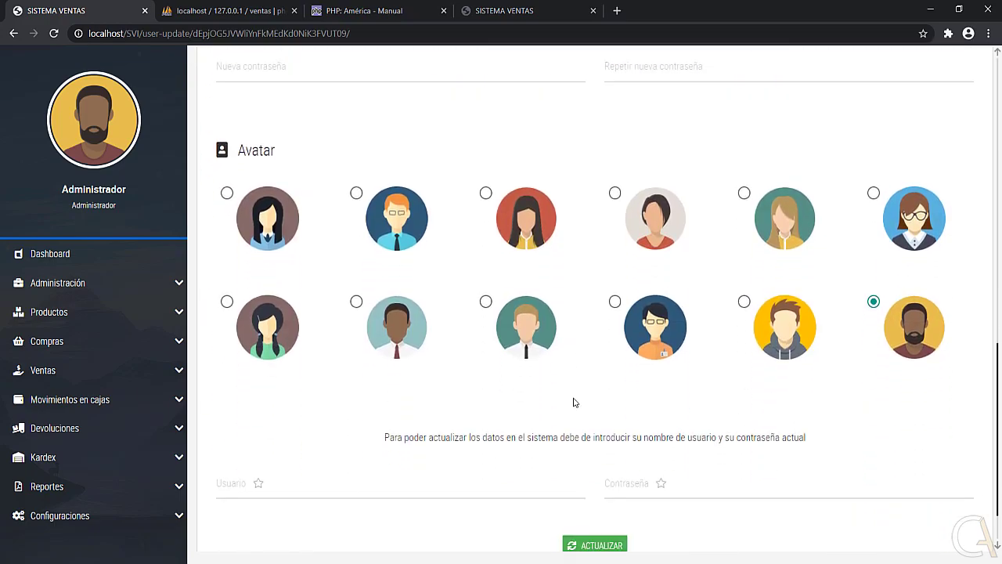
Check the username confirmation and current password fields, then open the Tipo de documento list.
click(386, 423)
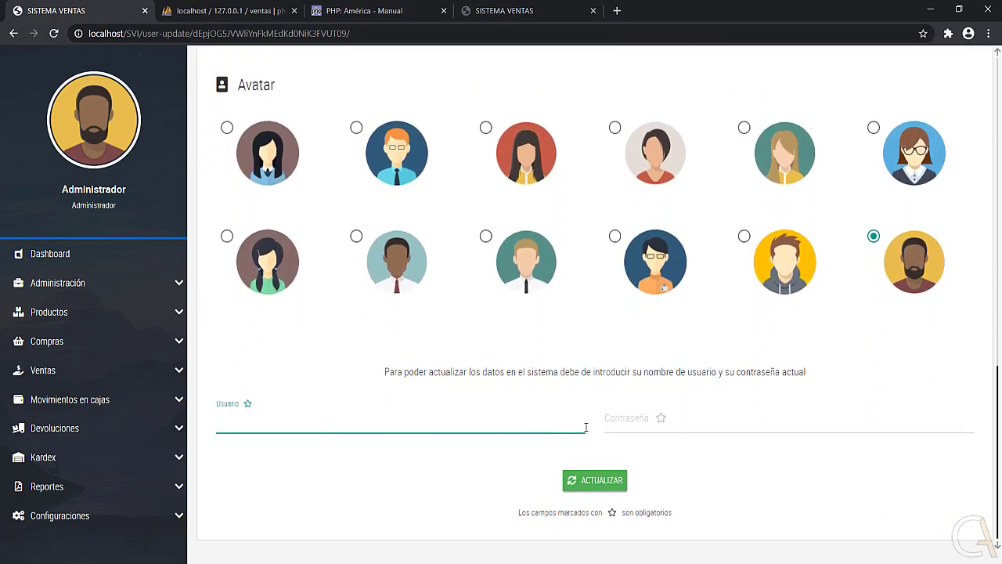
click(619, 421)
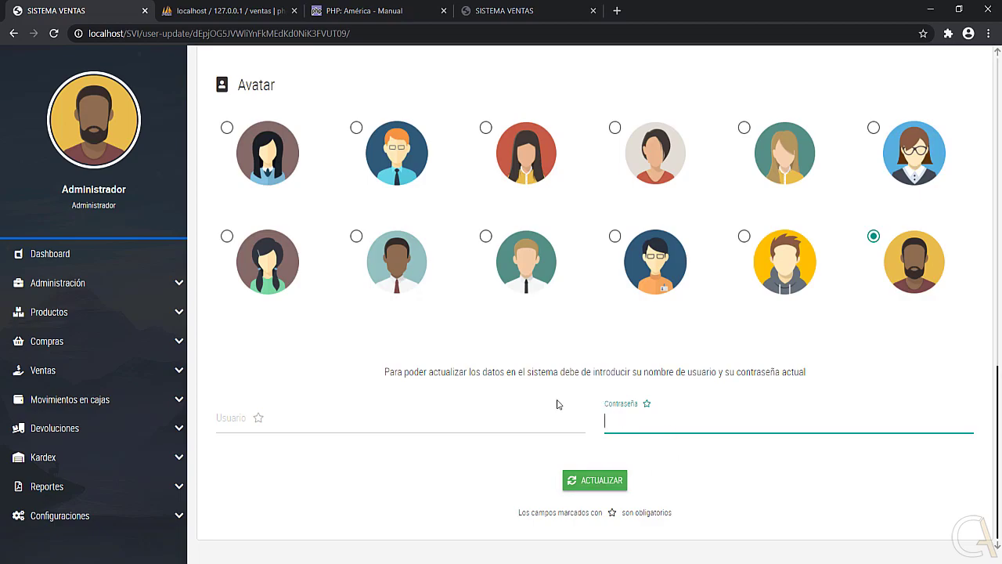
scroll(557, 403, up, 1)
scroll(550, 370, up, 9)
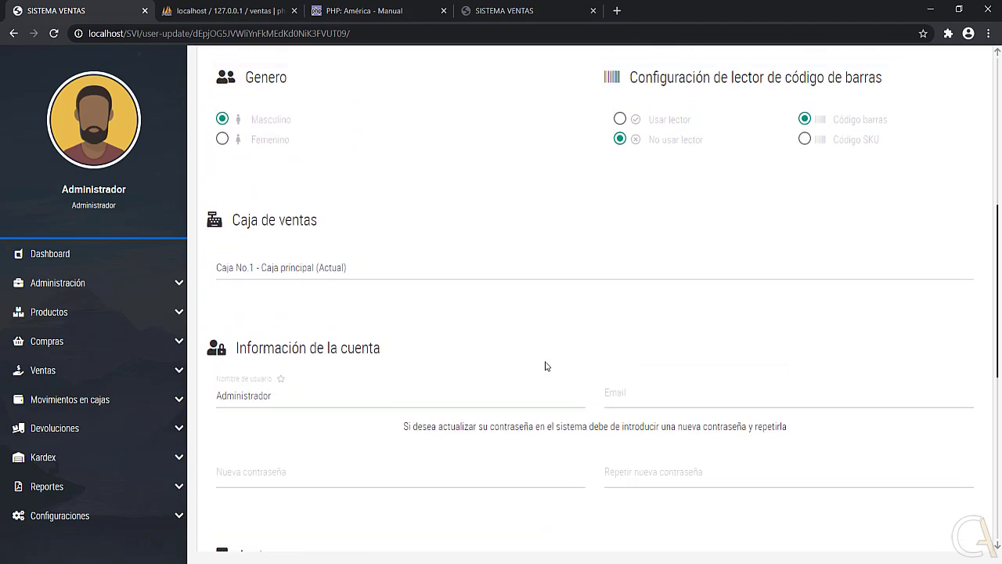
scroll(527, 362, up, 1)
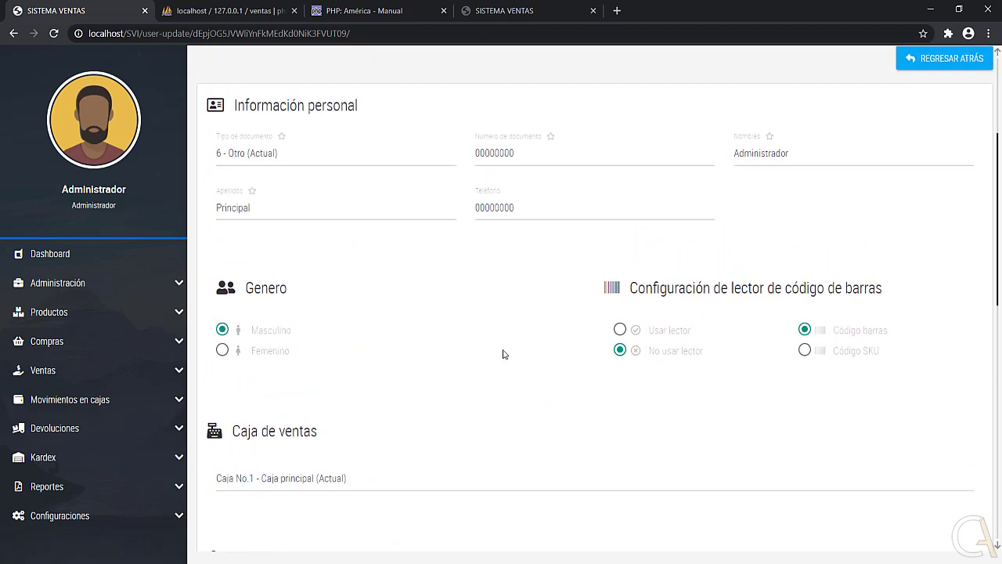
click(274, 152)
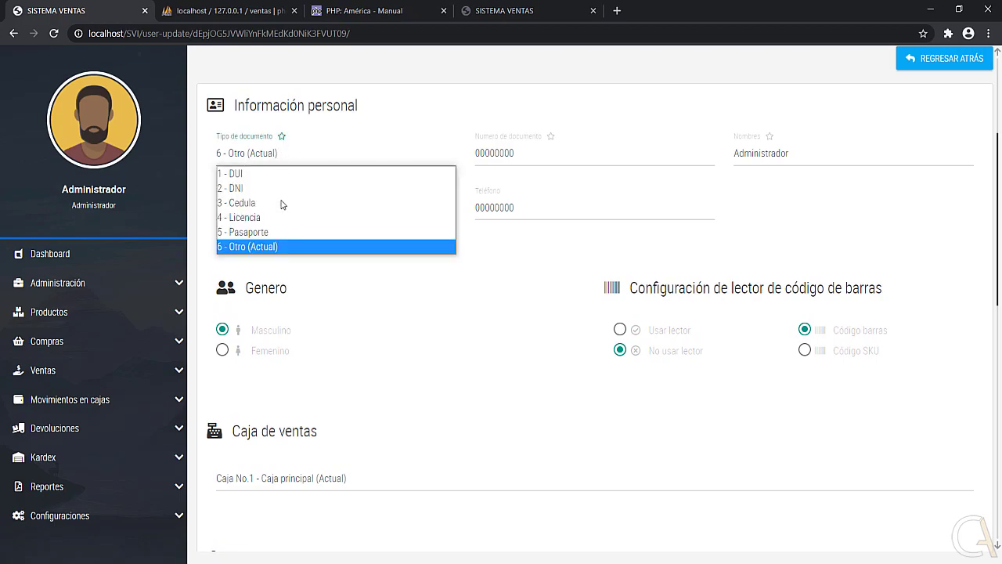
key(alt+Tab)
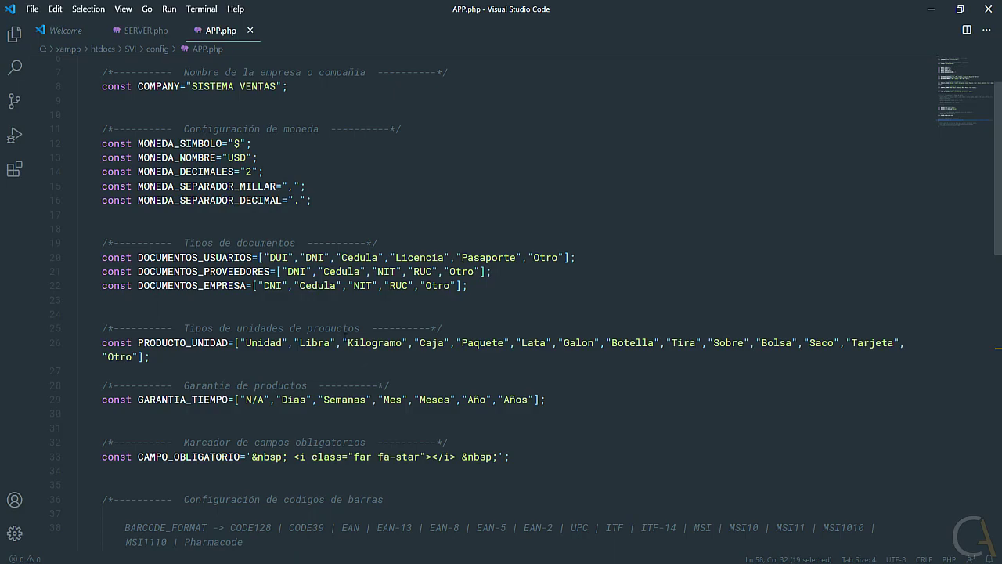
scroll(316, 307, up, 1)
scroll(316, 308, down, 2)
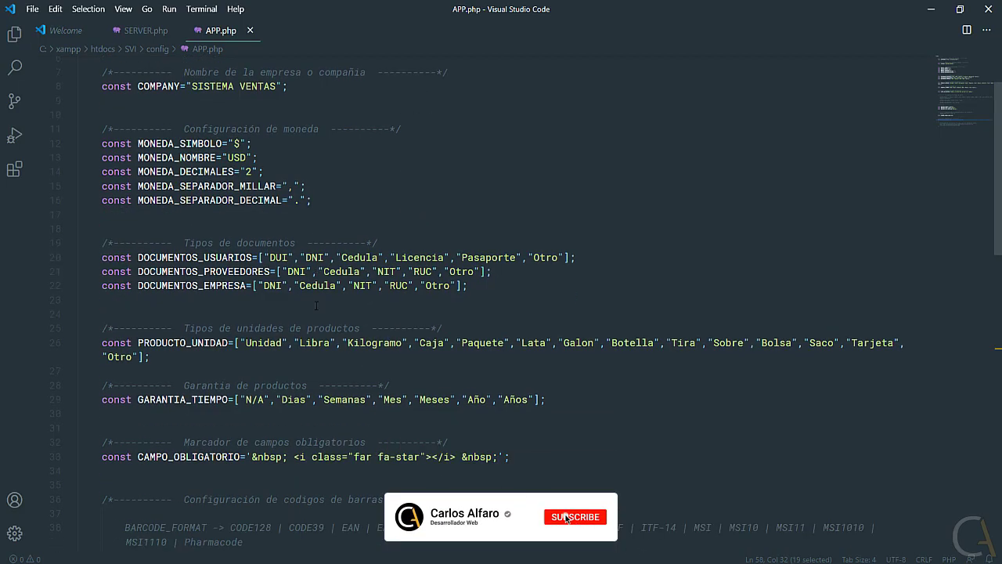
scroll(316, 306, down, 1)
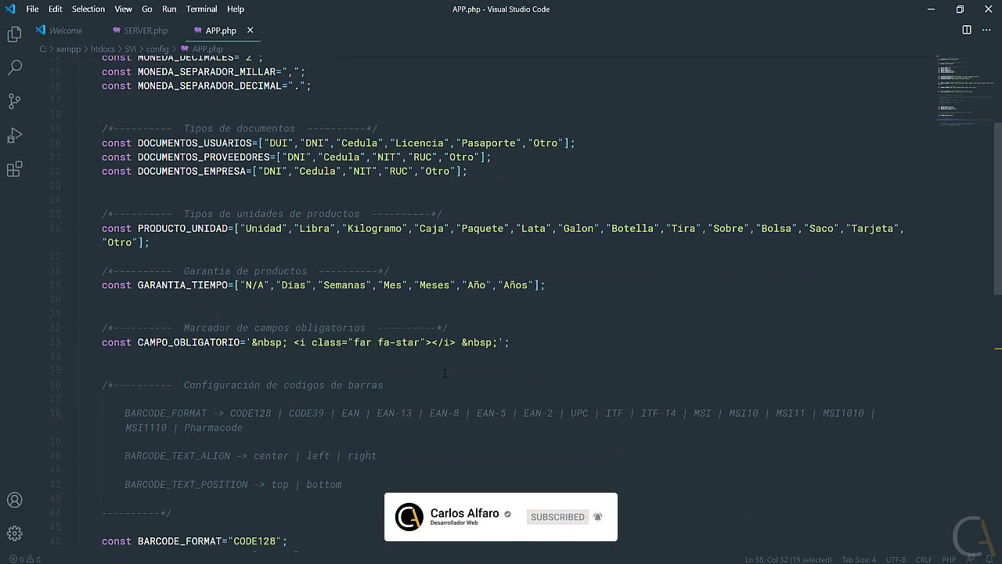
drag(455, 342, 294, 342)
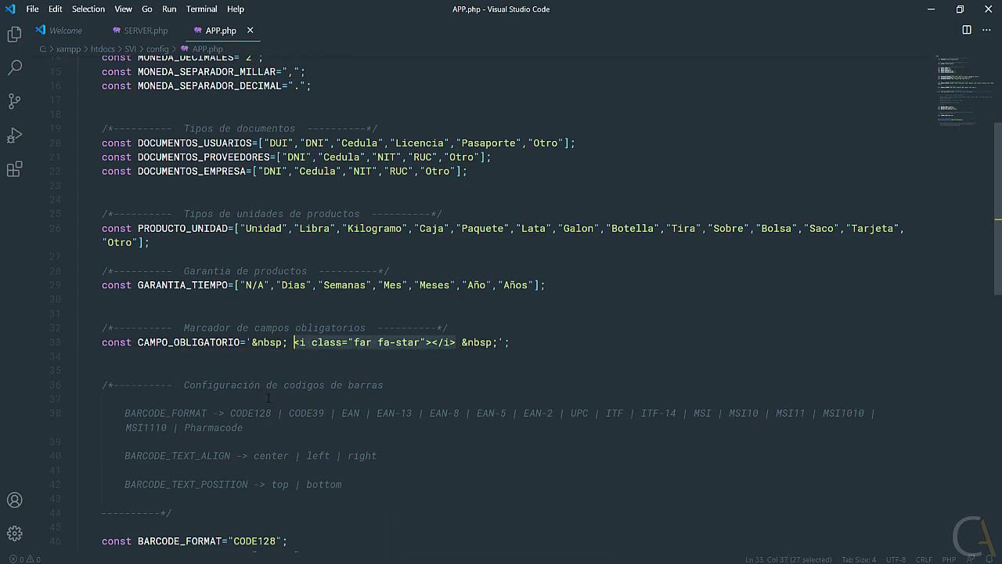
key(alt+Tab)
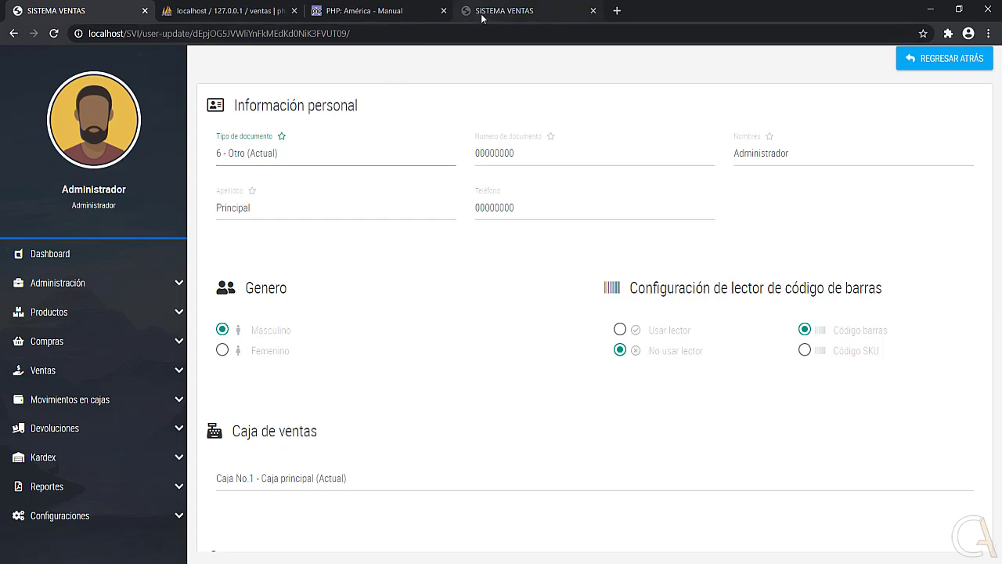
click(483, 12)
scroll(425, 202, up, 3)
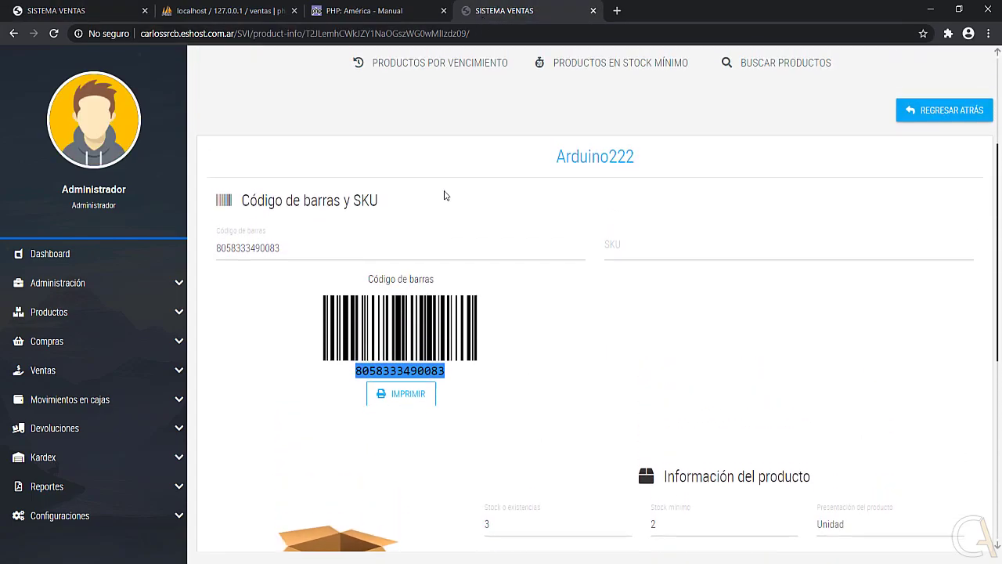
click(107, 283)
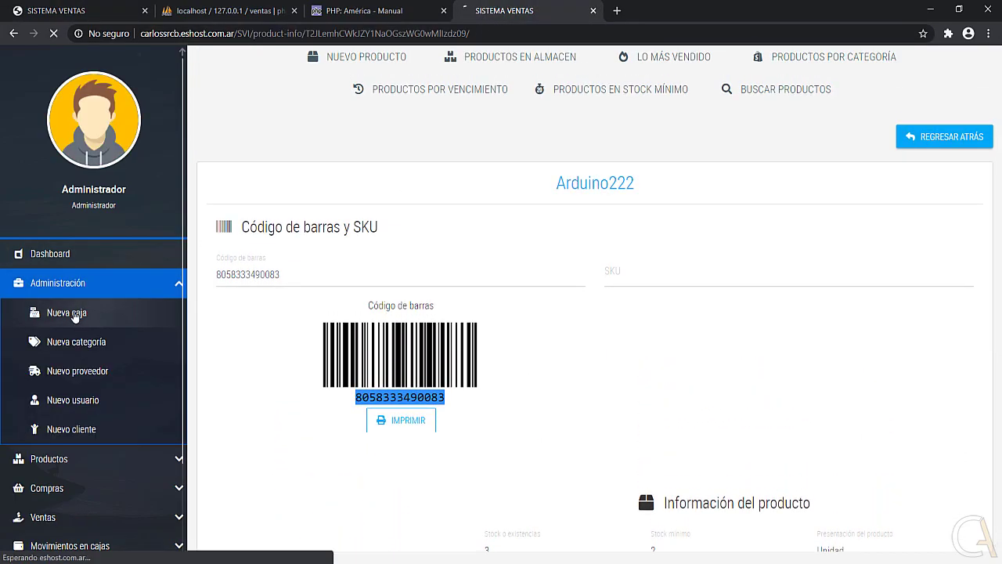
click(74, 315)
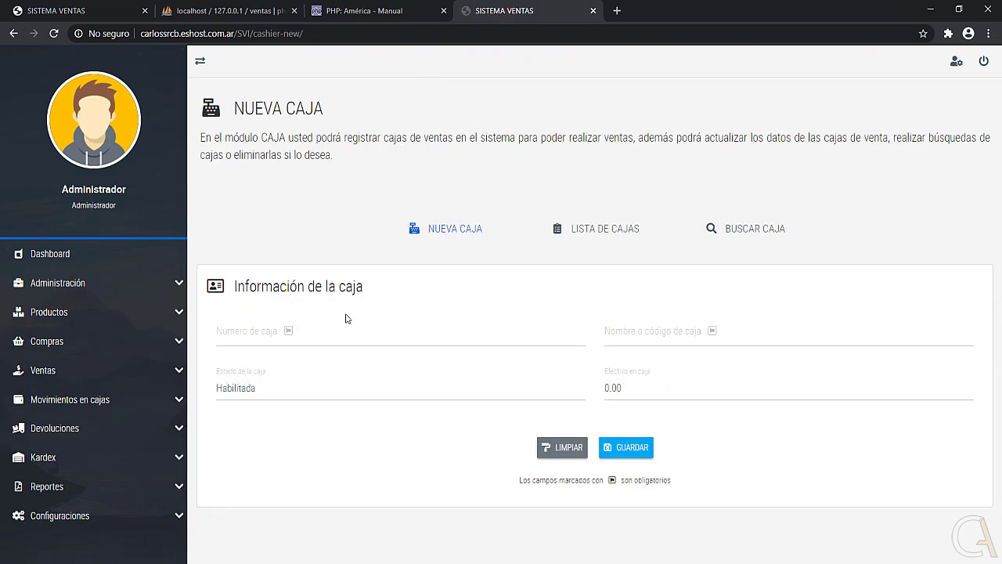
click(289, 338)
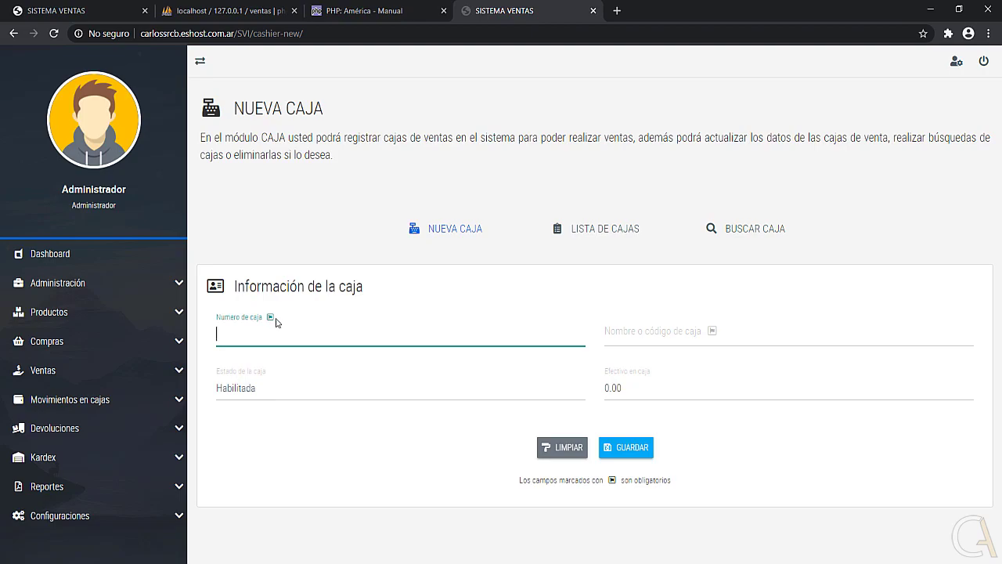
click(111, 9)
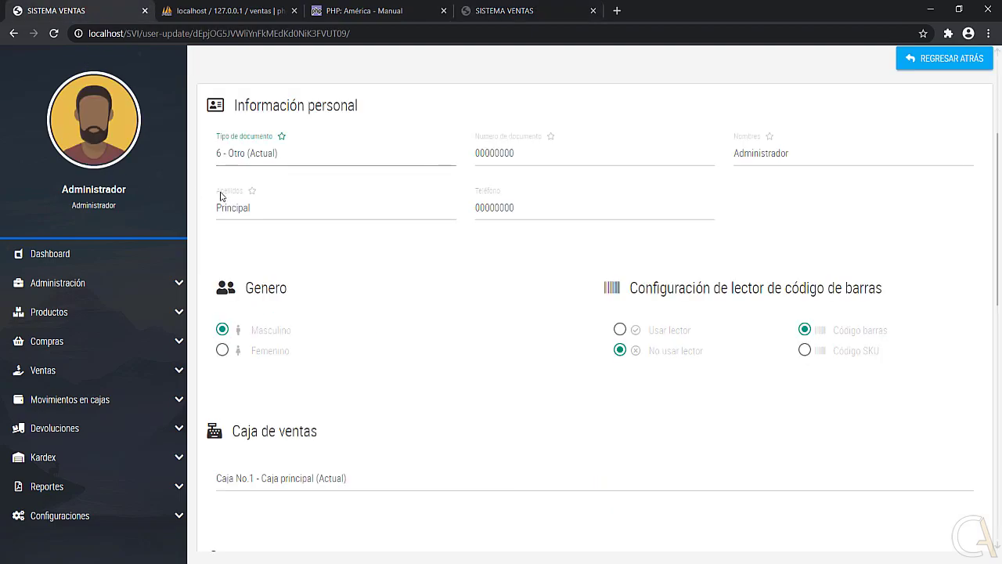
Scroll back to the top of the page and go to the Dashboard overview.
scroll(462, 290, up, 3)
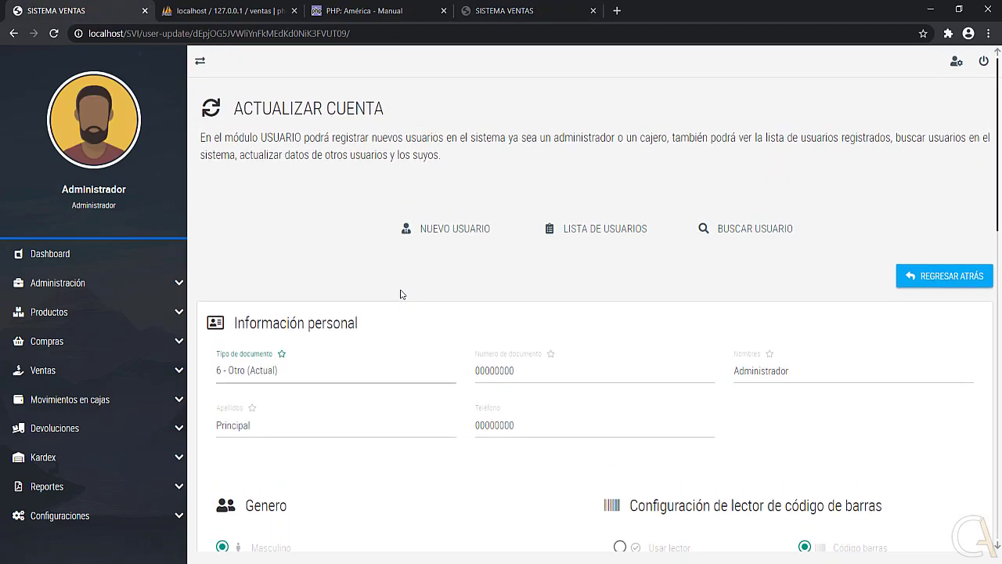
click(87, 254)
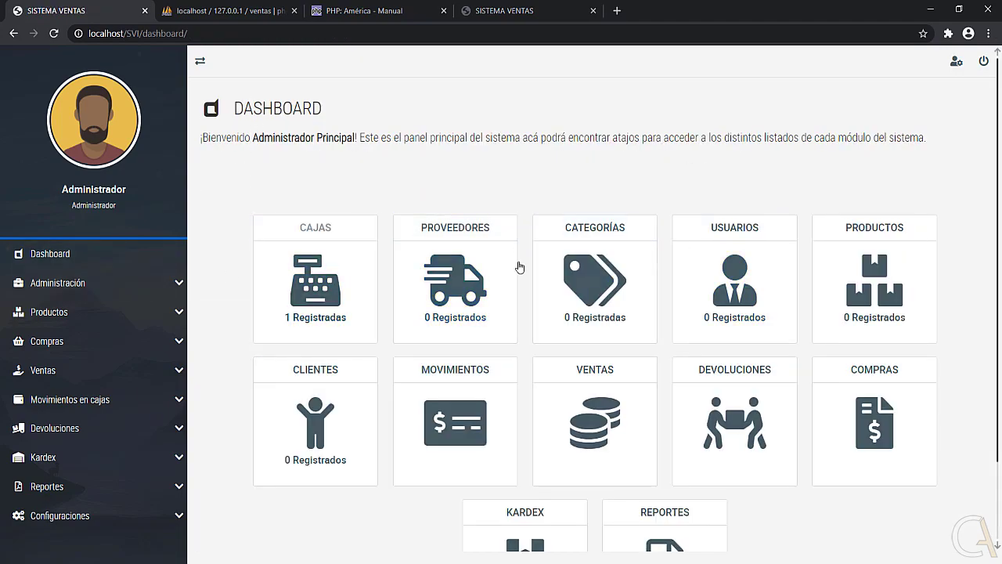